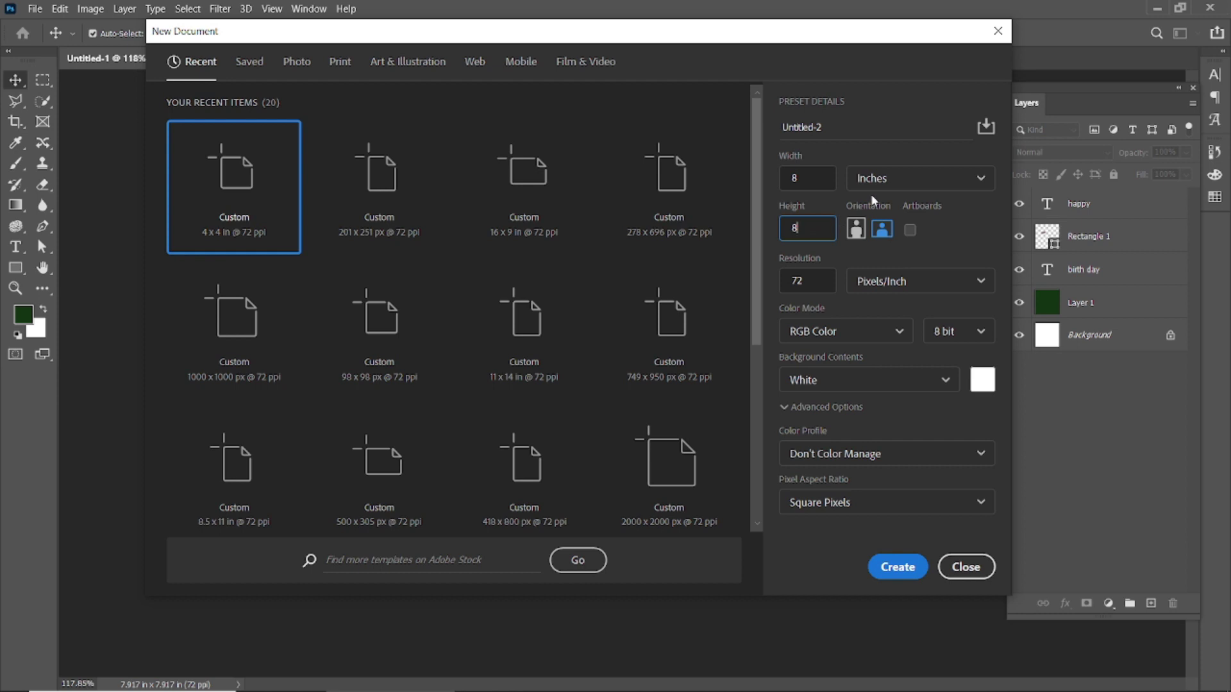
Create an 8 × 8 inch RGB document at 72 pixels/inch with a white background and unlock its Background layer
click(904, 568)
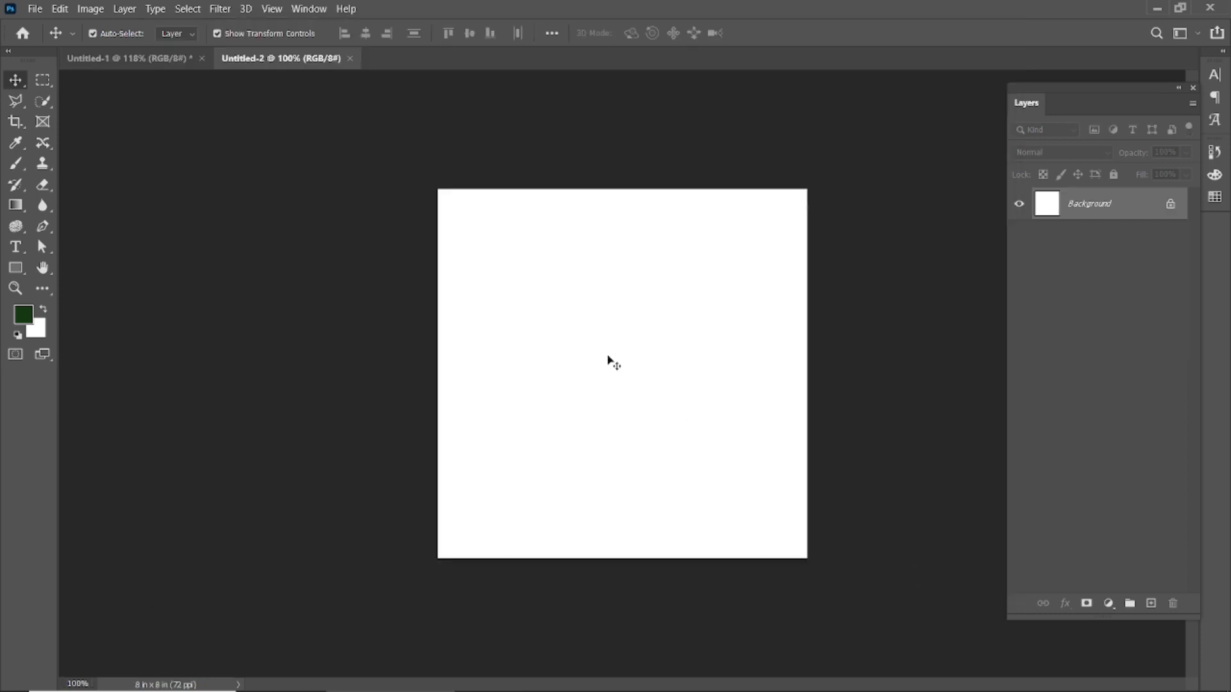
key(ctrl+0)
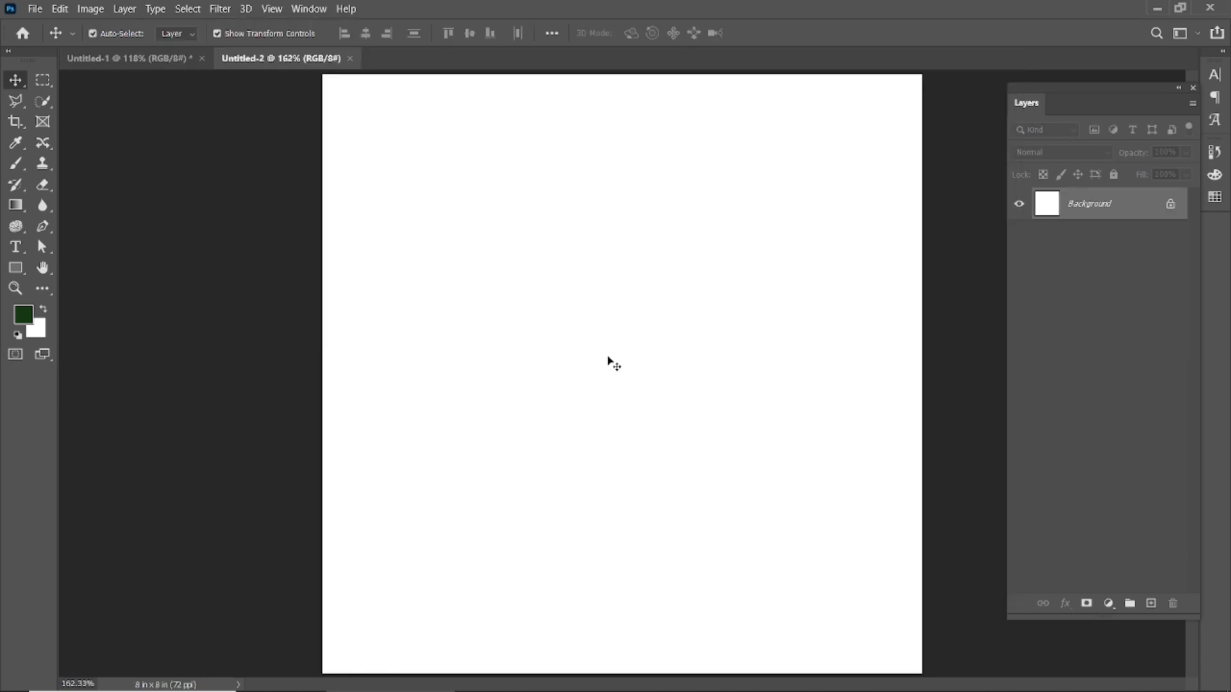
click(1170, 205)
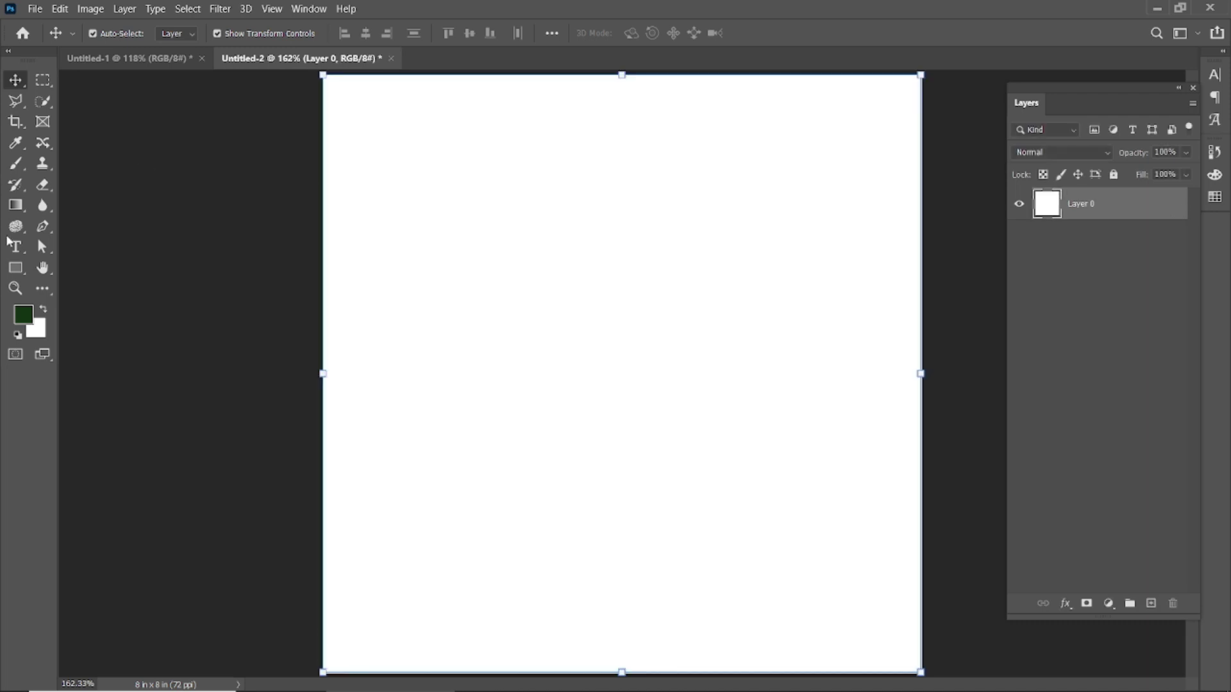
Fill the unlocked layer with the dark green foreground colour #12340e
click(22, 319)
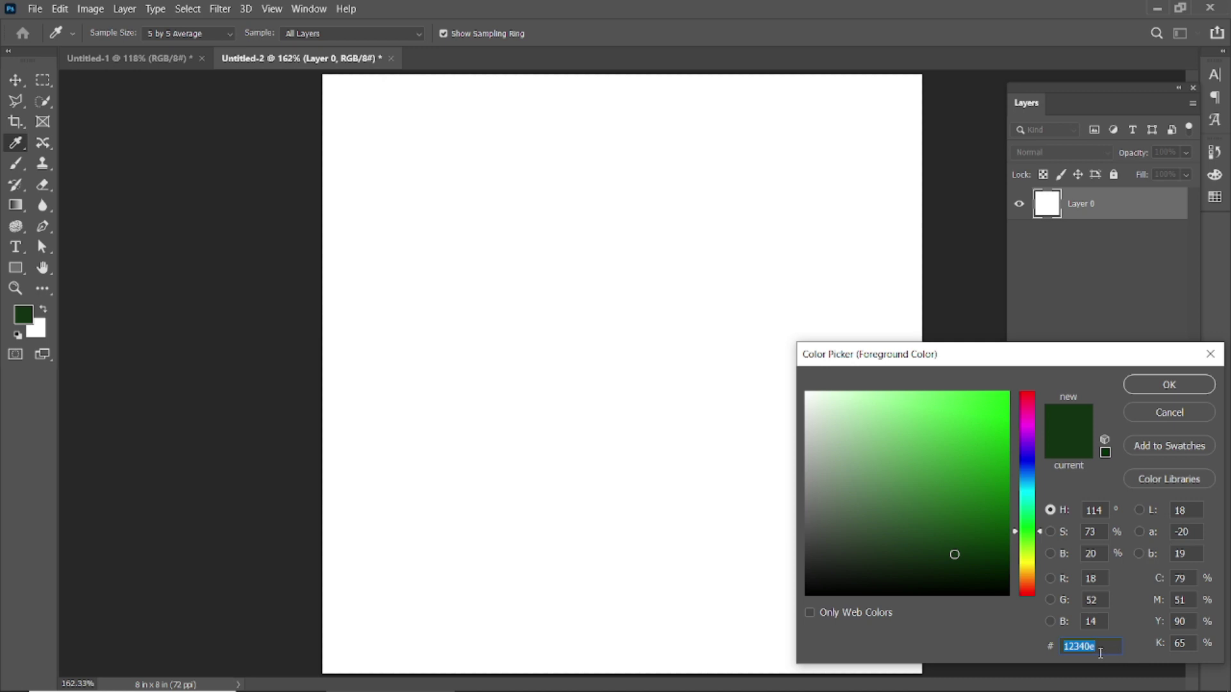
click(1159, 385)
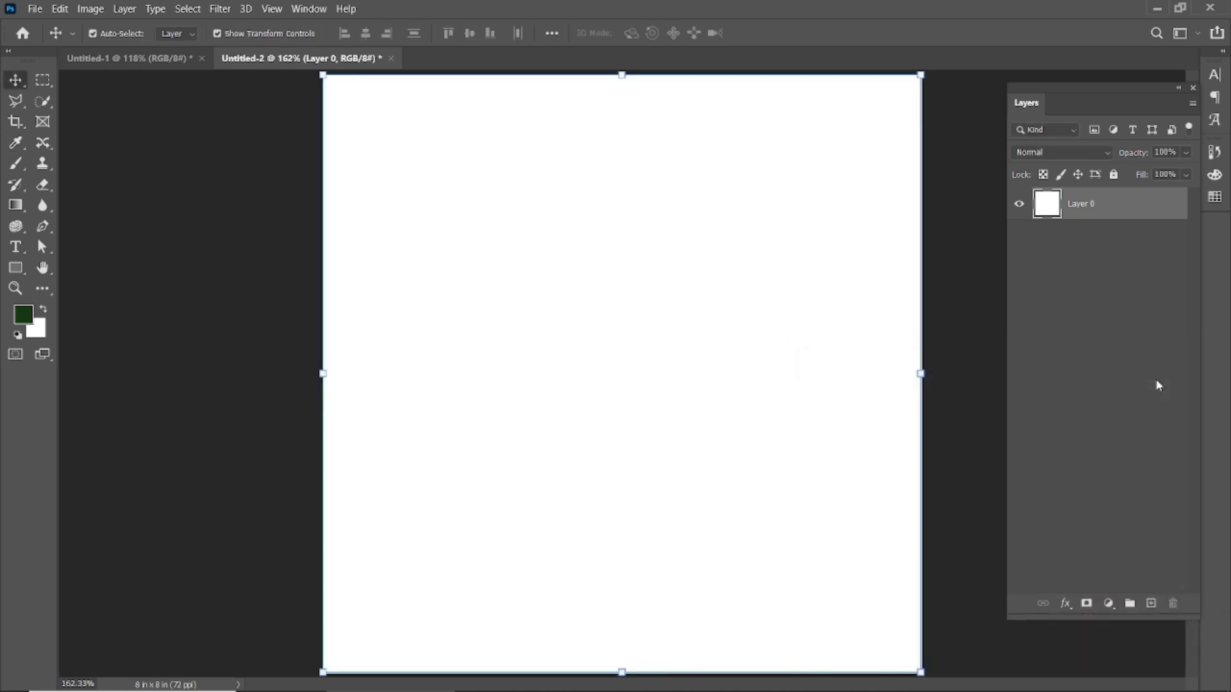
key(alt+BackSpace)
click(192, 256)
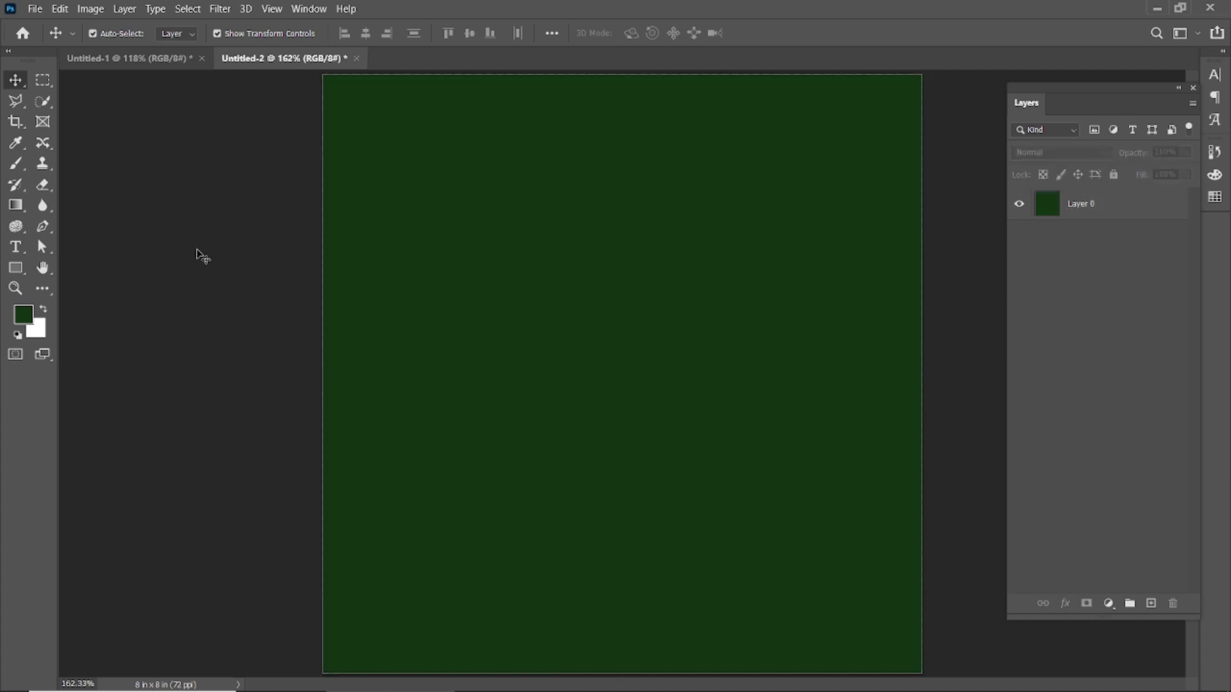
Start a text layer on the canvas in Anton Regular with the text colour #ffffff and a size of 101 pt
scroll(595, 361, down, 2)
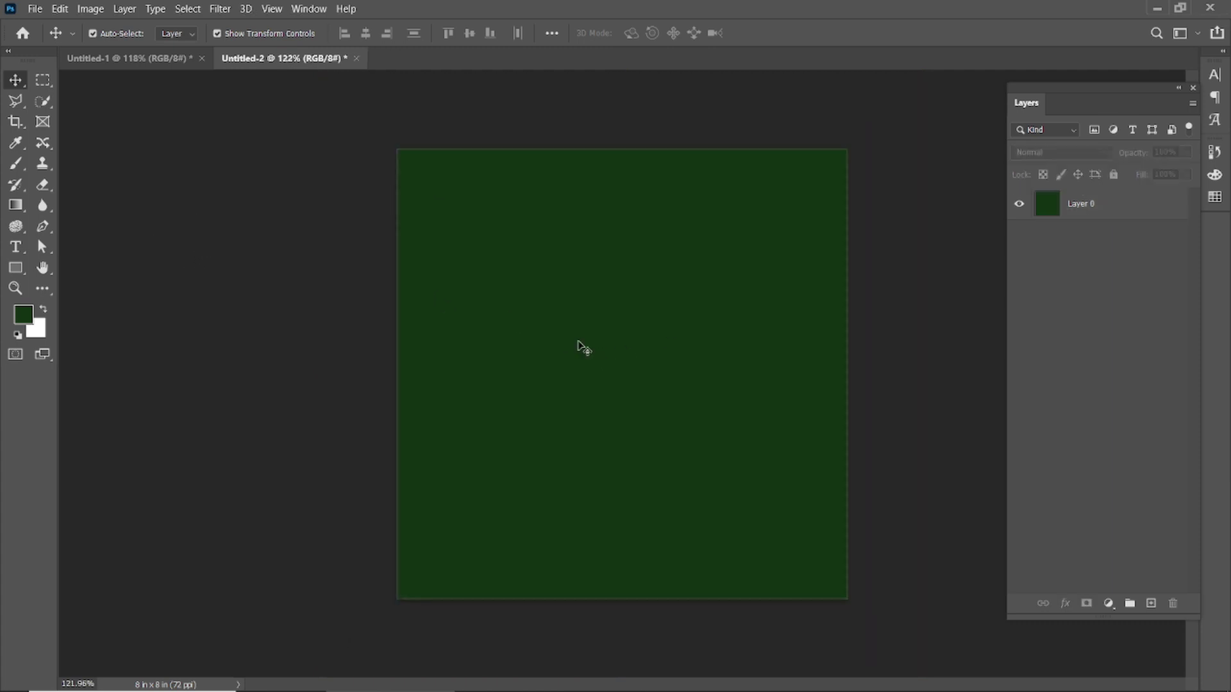
click(15, 247)
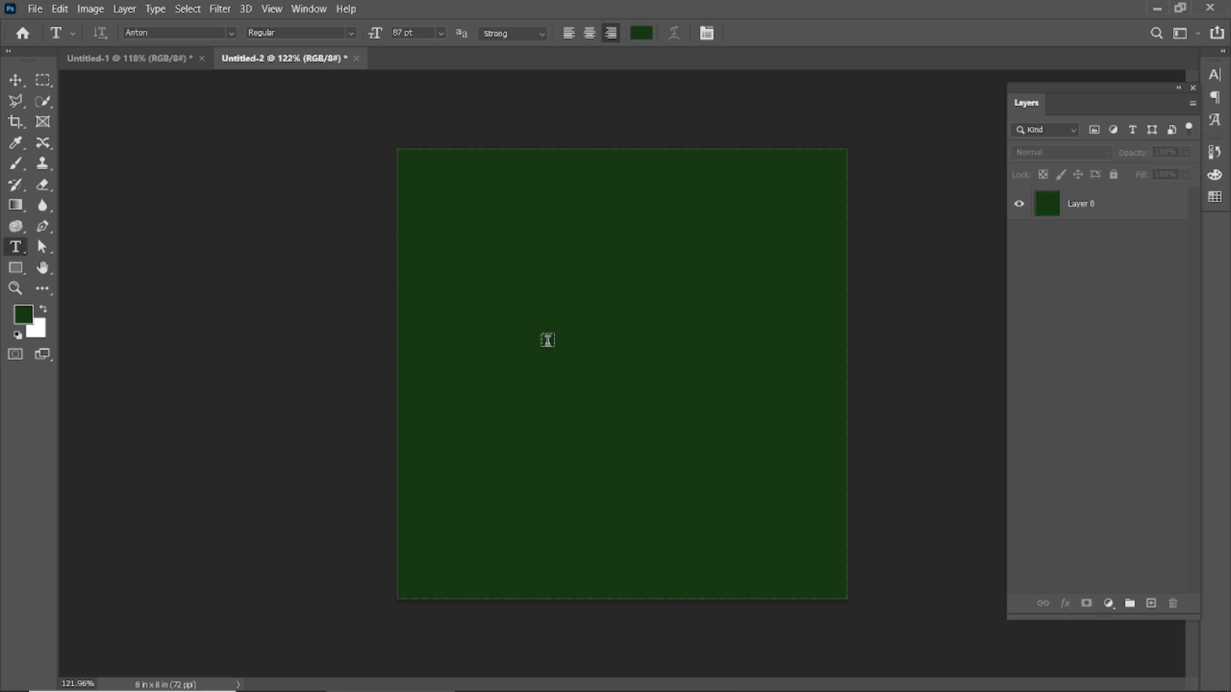
click(539, 336)
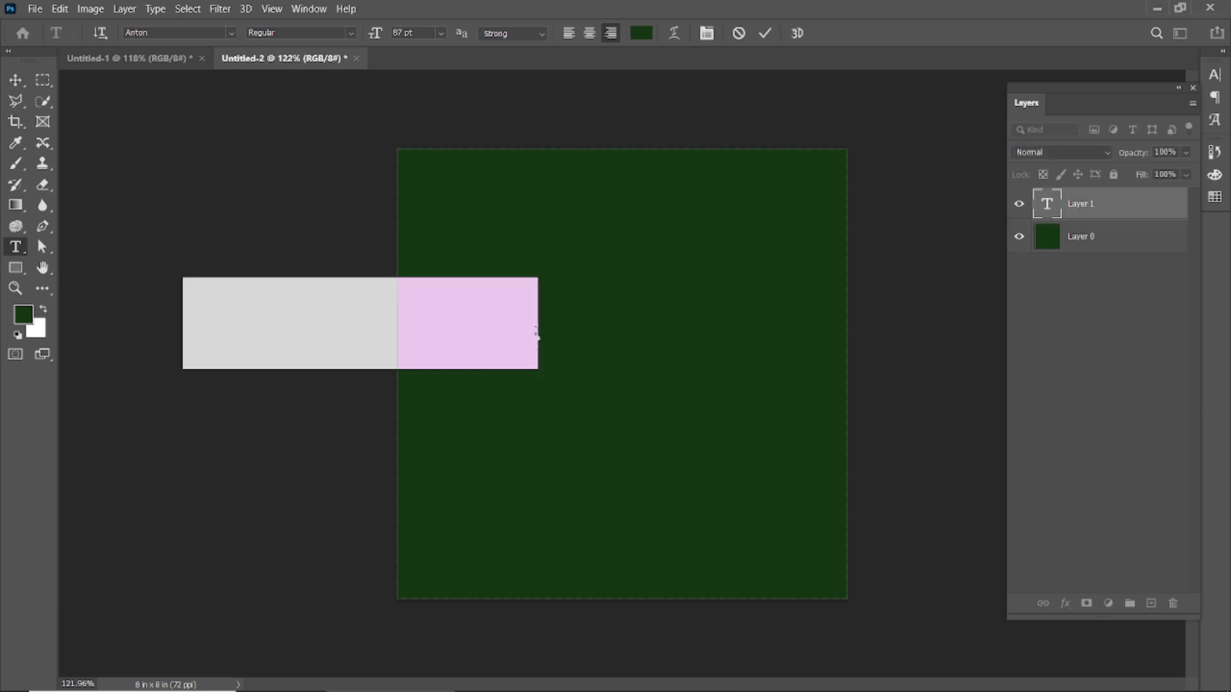
click(641, 34)
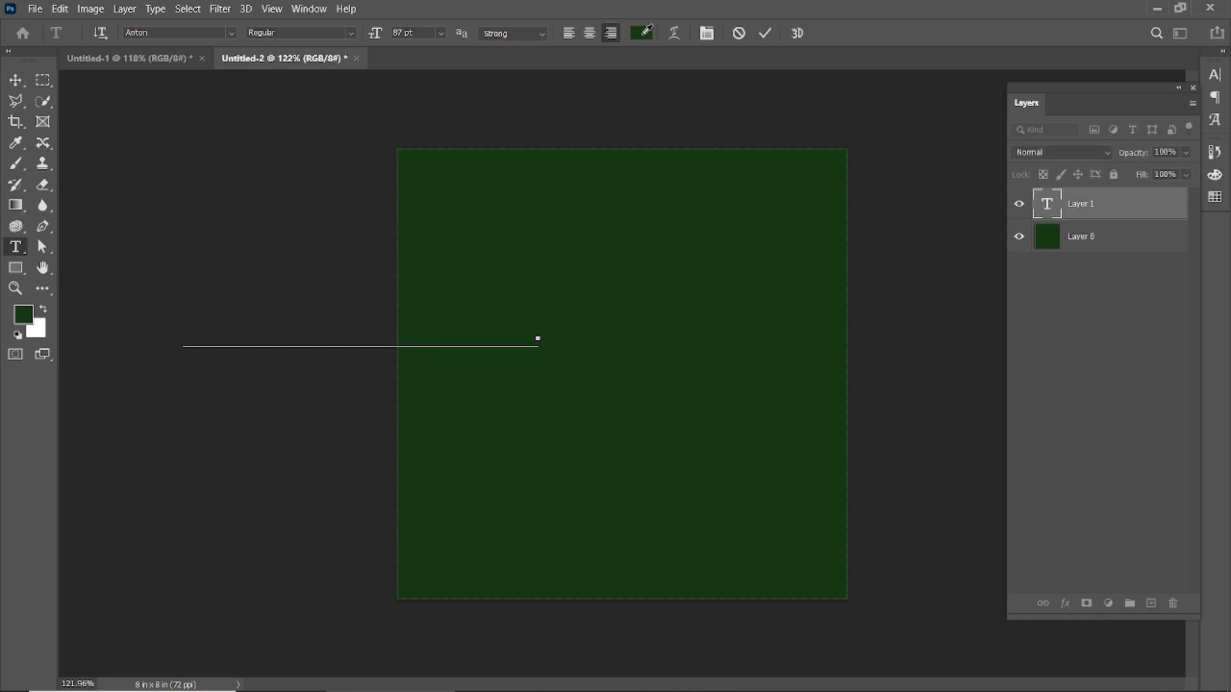
text(ffffff)
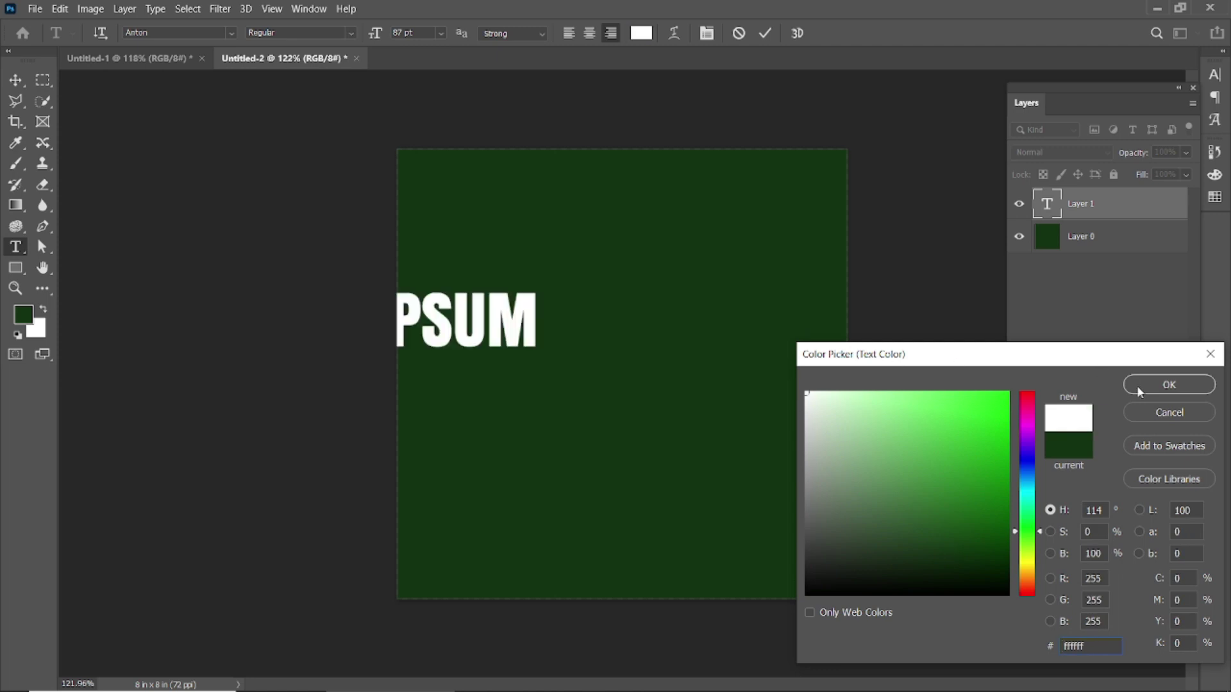
click(1137, 386)
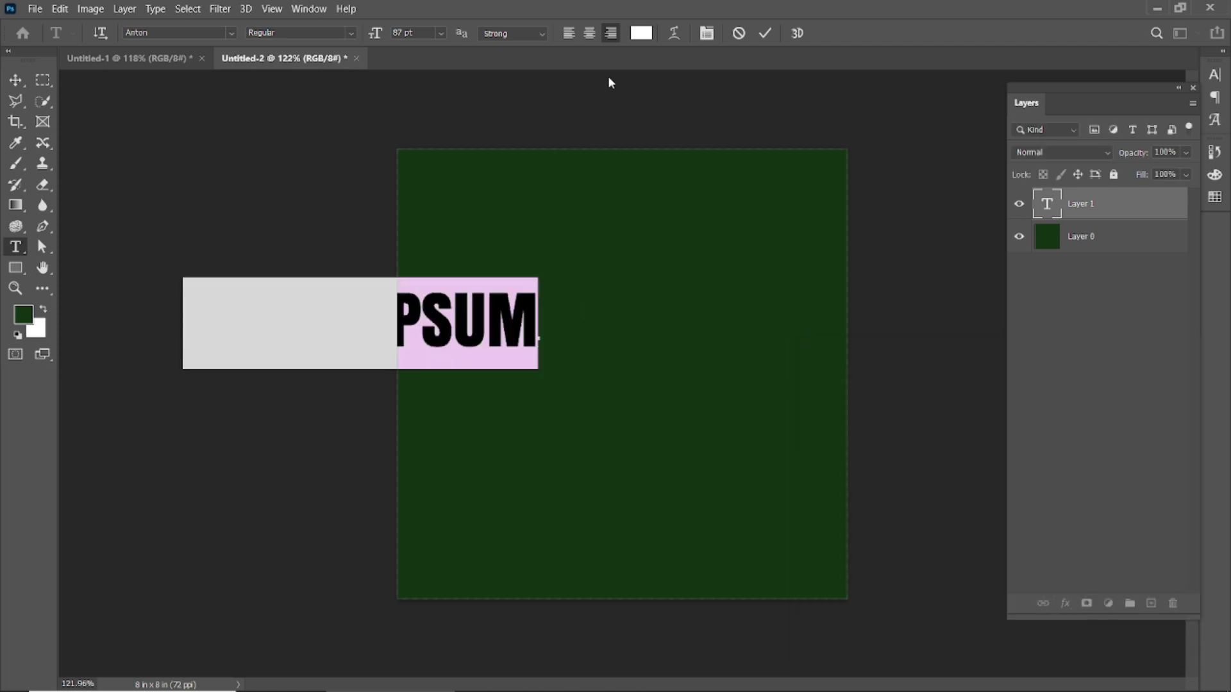
drag(379, 39, 474, 38)
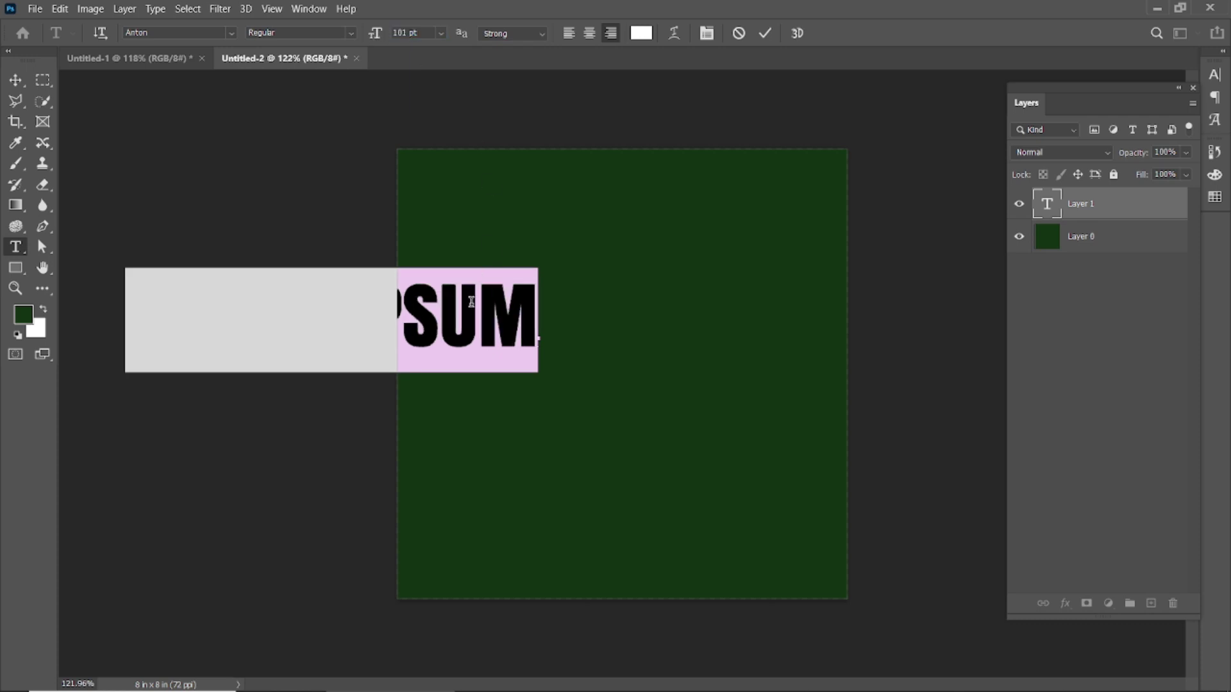
Replace the placeholder text with BIRTH and DAY on two lines and commit it
key(BackSpace)
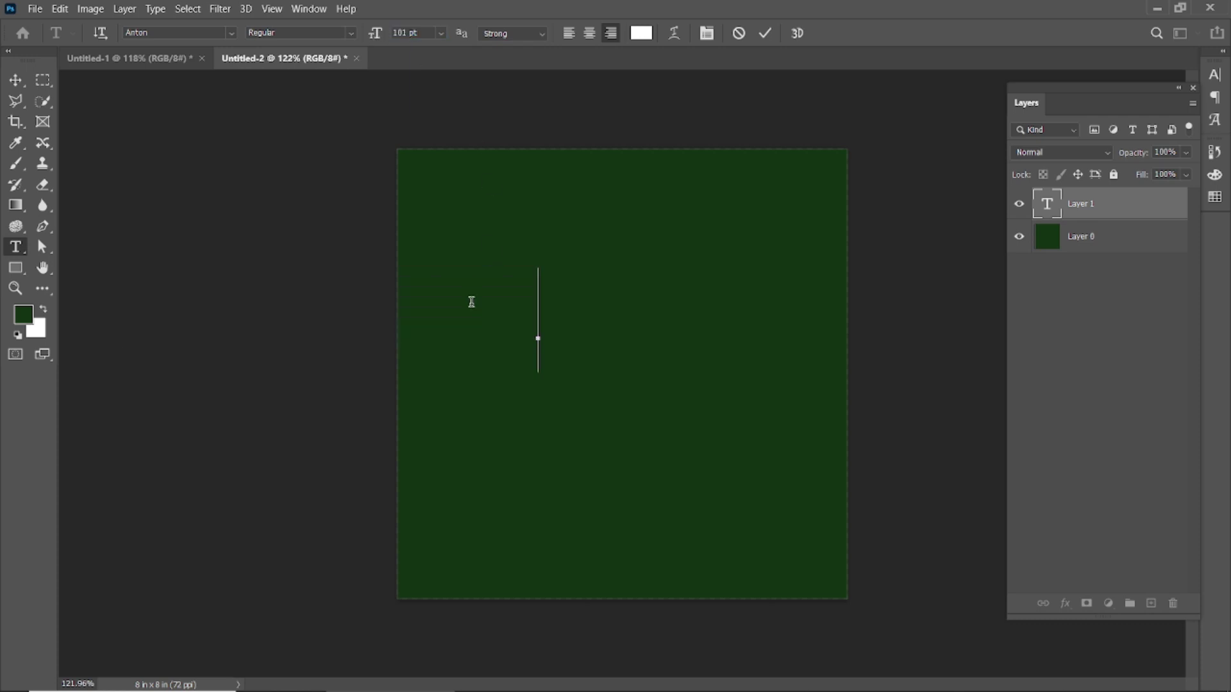
text(BIRTHDA)
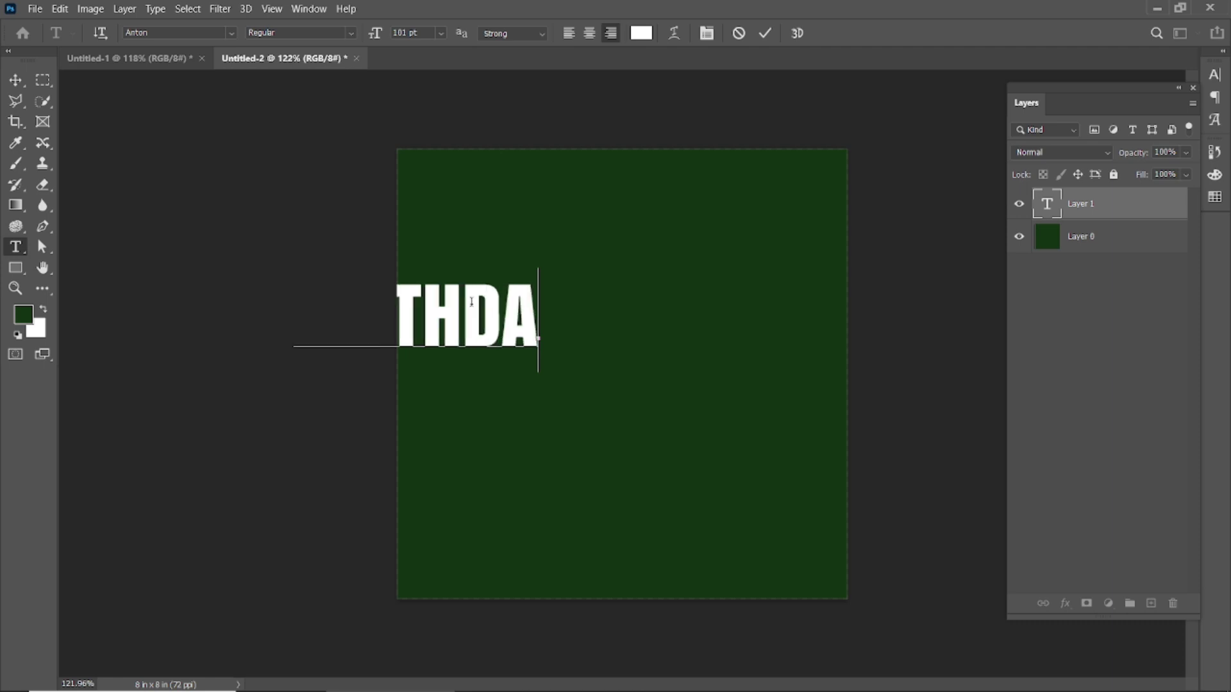
key(BackSpace)
key(BackSpace)
text(DAY)
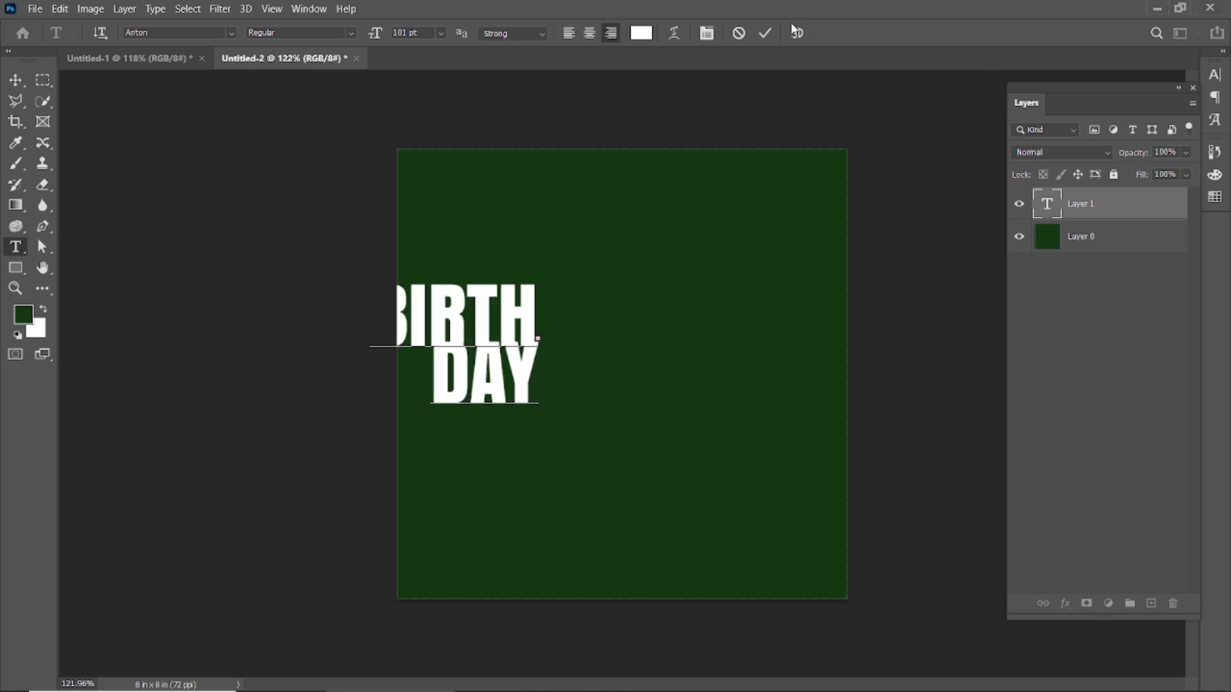
click(766, 33)
Move the BIRTH DAY text to the middle of the canvas
click(16, 81)
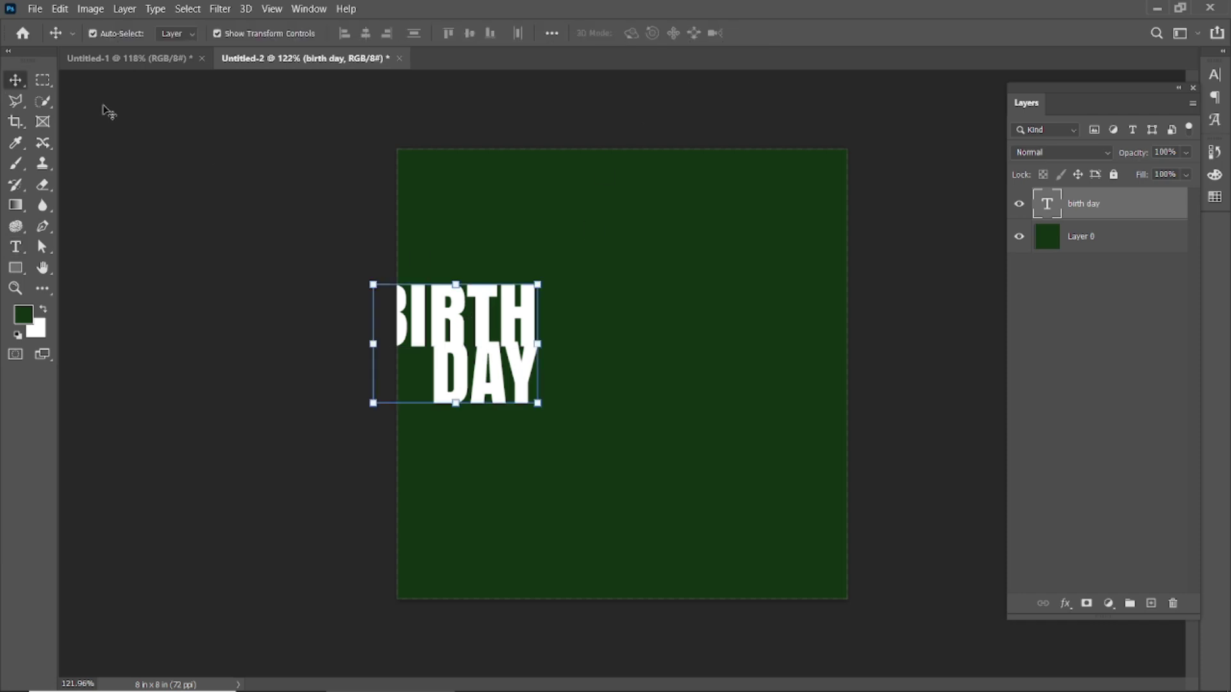
drag(459, 303, 663, 344)
key(ctrl+plus)
Reduce the font size of the whole BIRTH DAY text to 94 pt and commit the change
double_click(648, 321)
drag(376, 34, 371, 52)
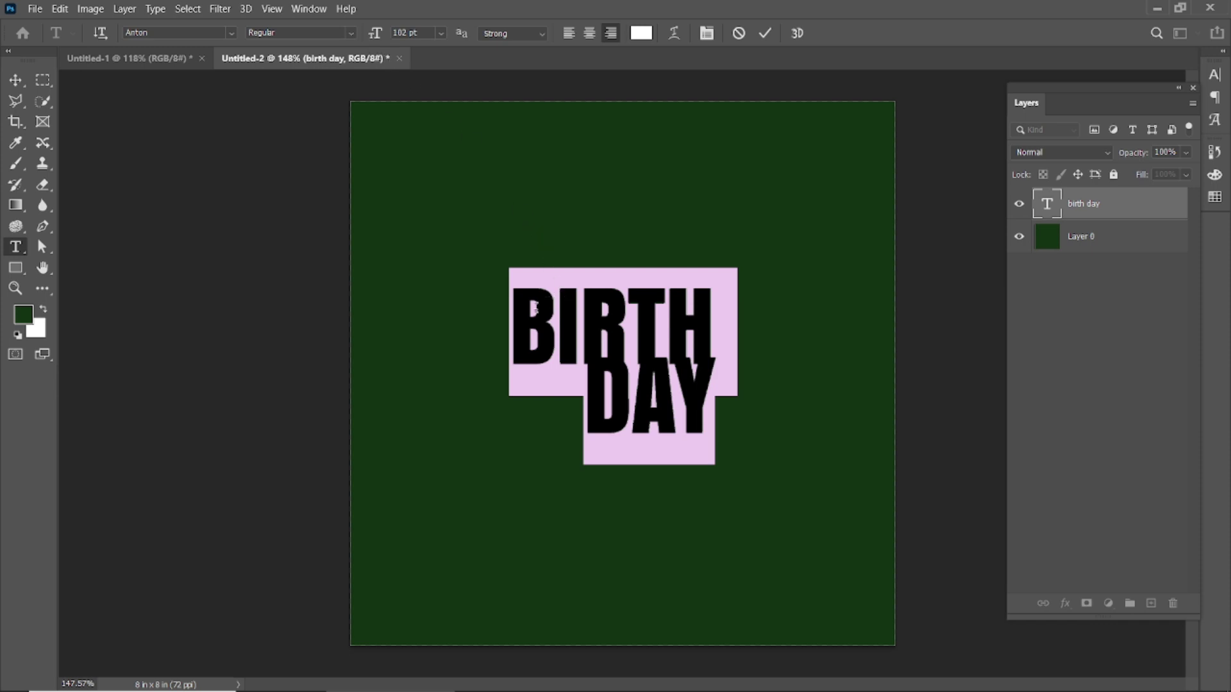
click(576, 325)
key(ctrl+a)
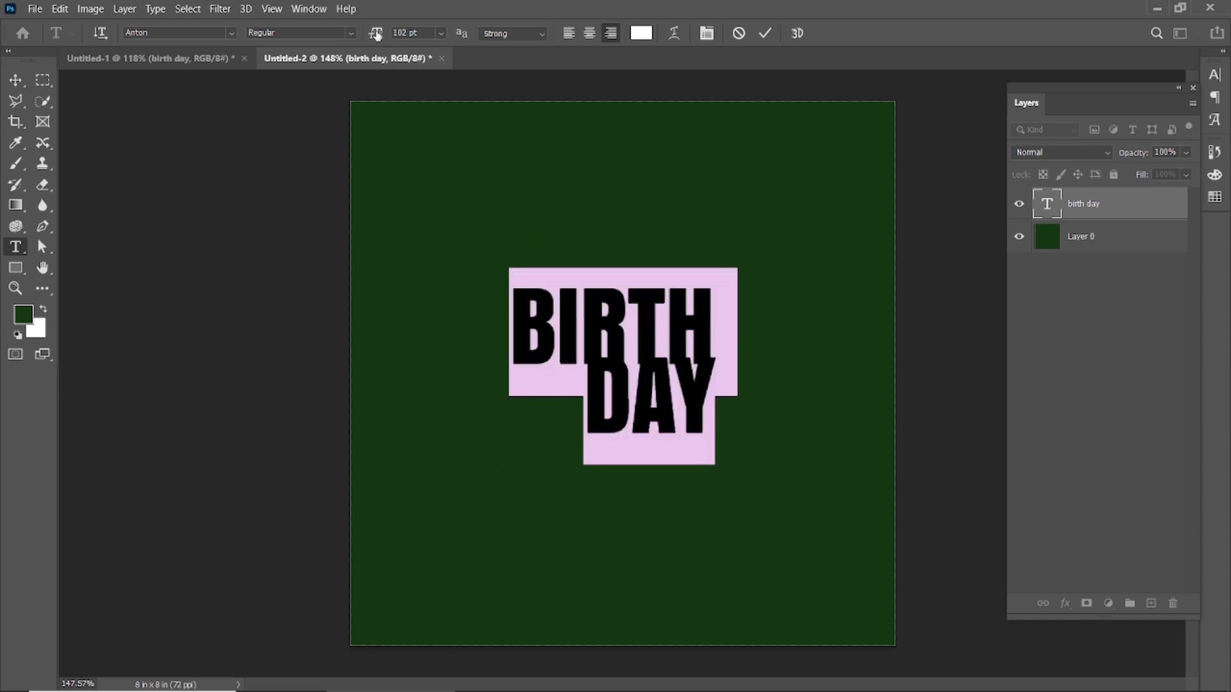
drag(377, 35, 370, 42)
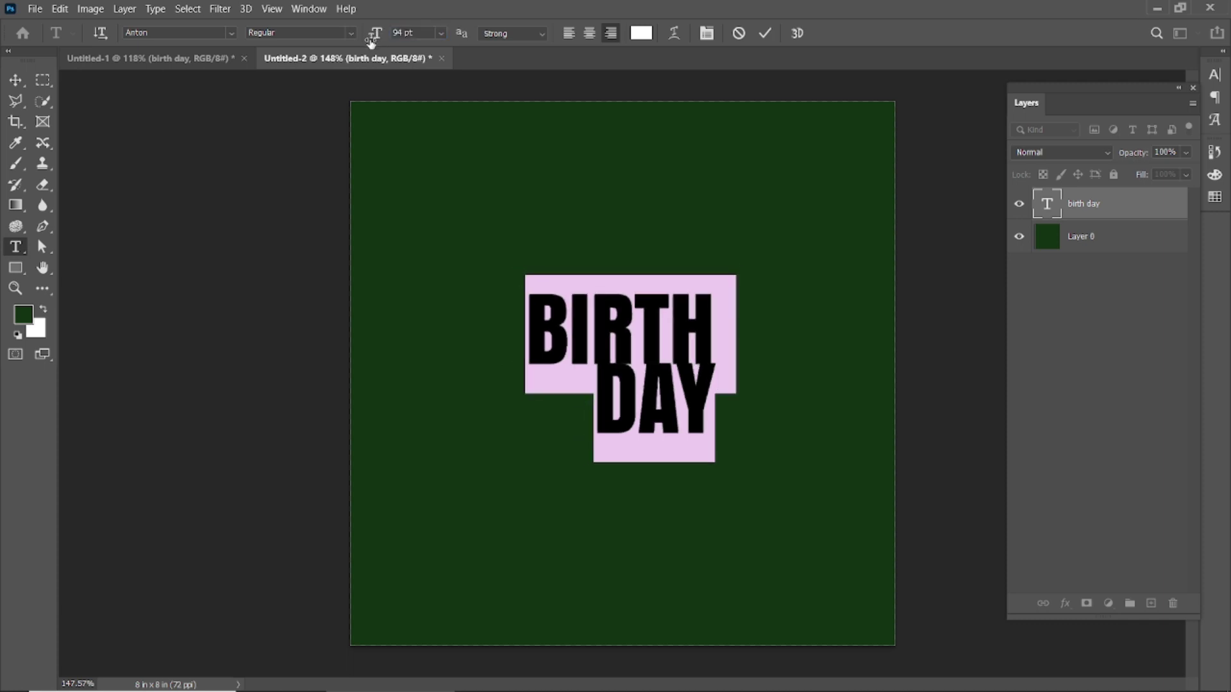
click(765, 33)
key(v)
click(564, 338)
Set the leading of the BIRTH DAY text to 80 pt so the two lines no longer touch
scroll(643, 352, down, 1)
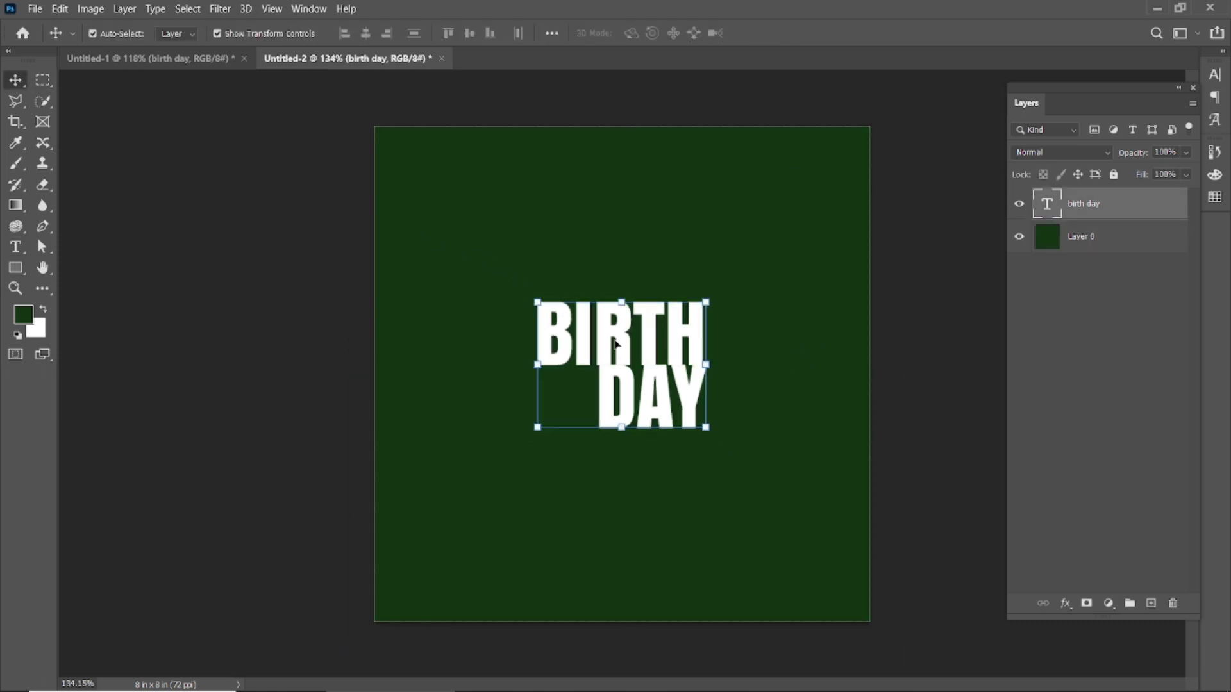
double_click(615, 344)
key(ctrl+t)
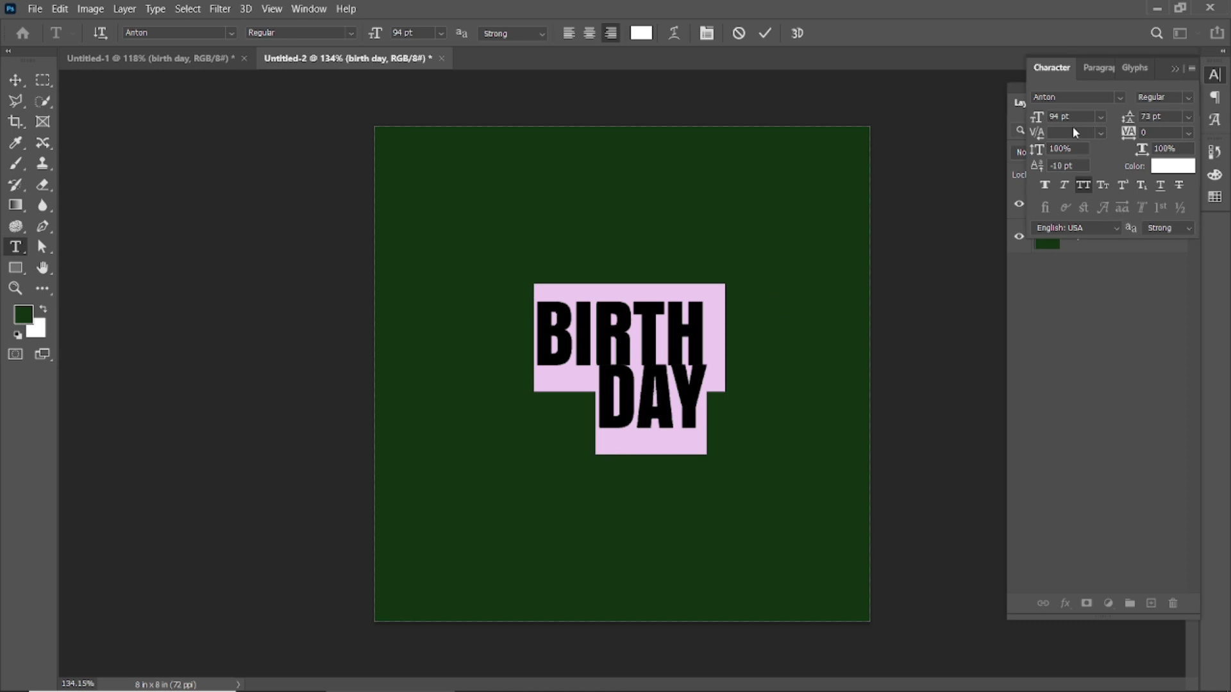
drag(1128, 120, 1131, 121)
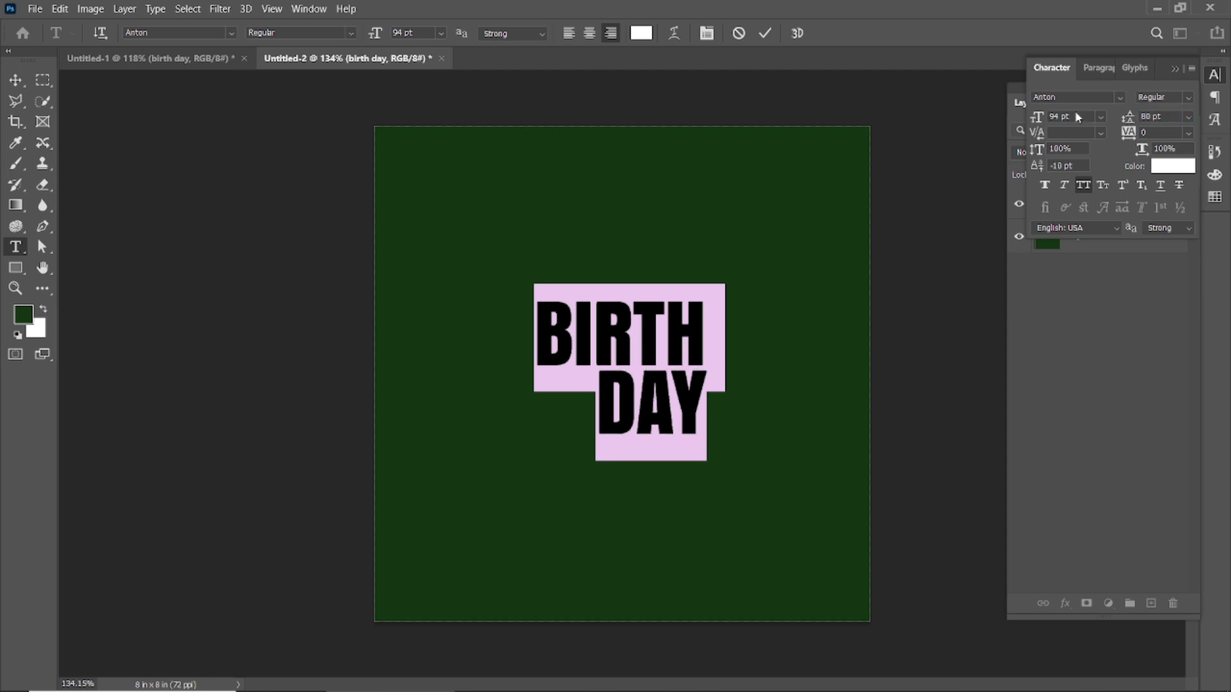
click(763, 36)
key(v)
click(725, 345)
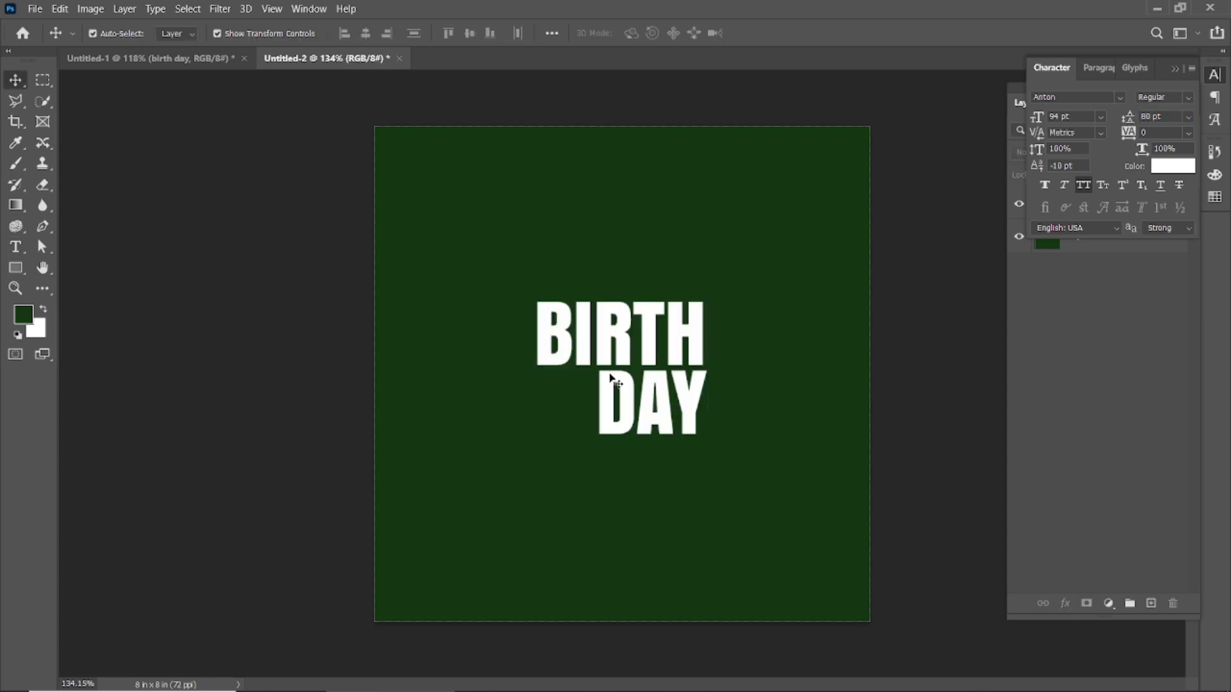
Scale the BIRTH DAY text down to about 86% and position it slightly below and left of the canvas centre
drag(625, 343, 595, 349)
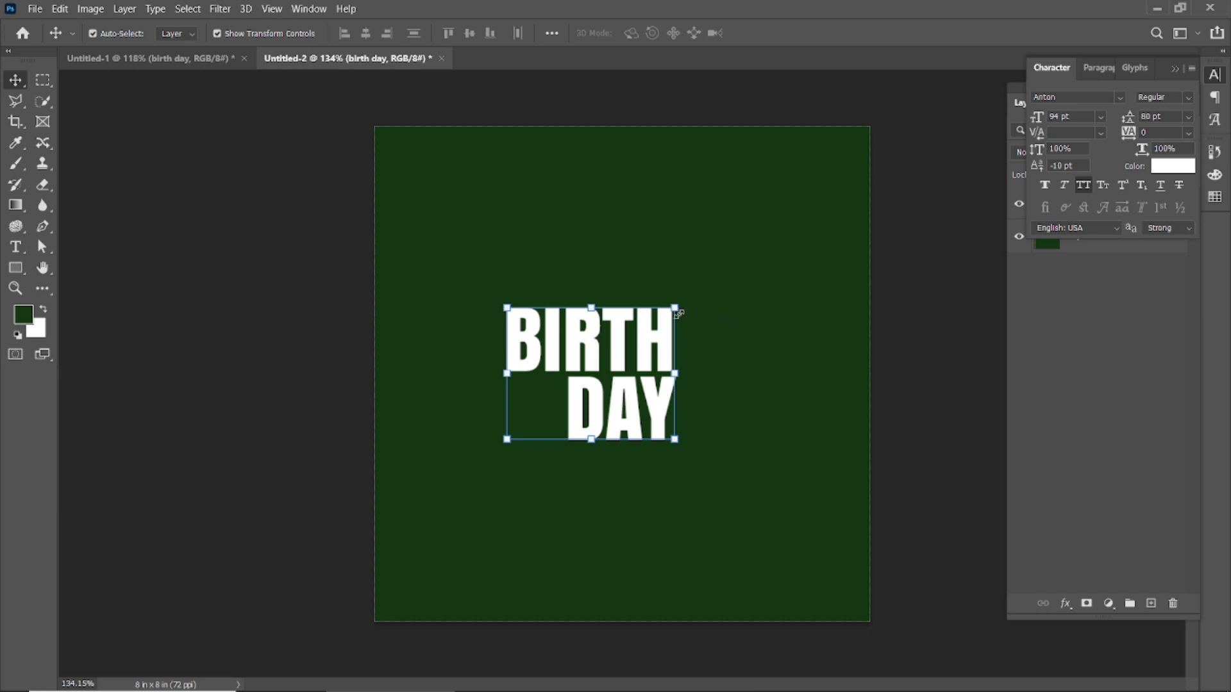
drag(676, 308, 664, 312)
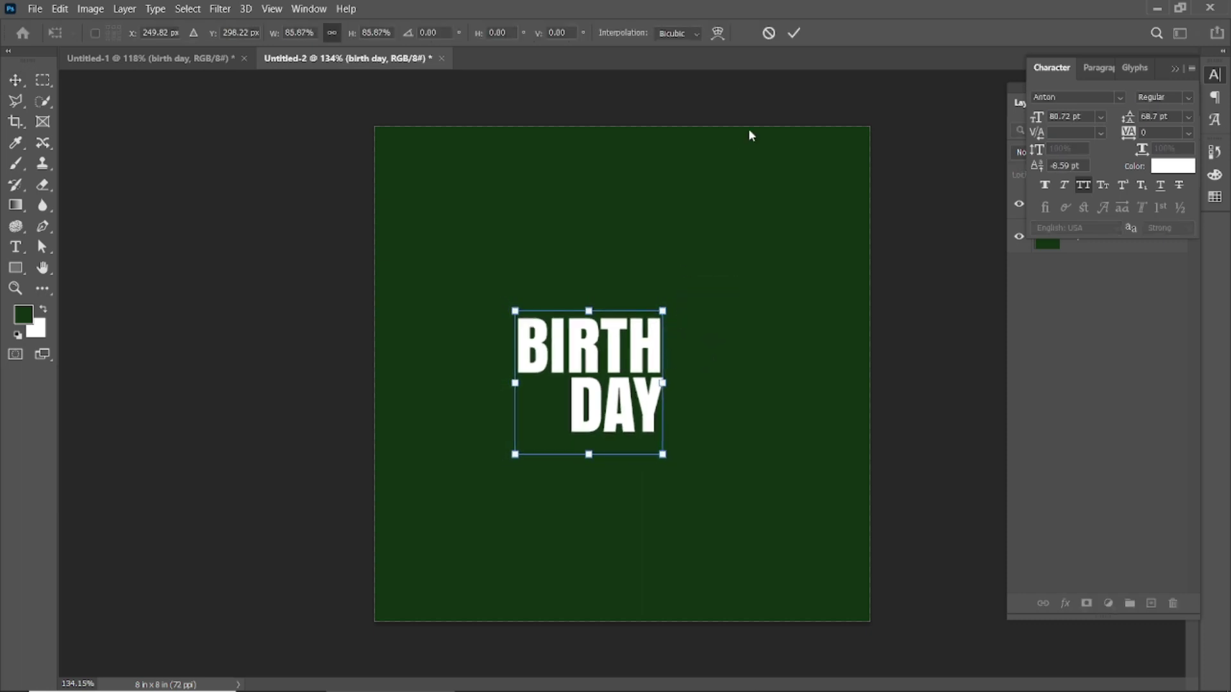
click(794, 34)
scroll(610, 355, up, 1)
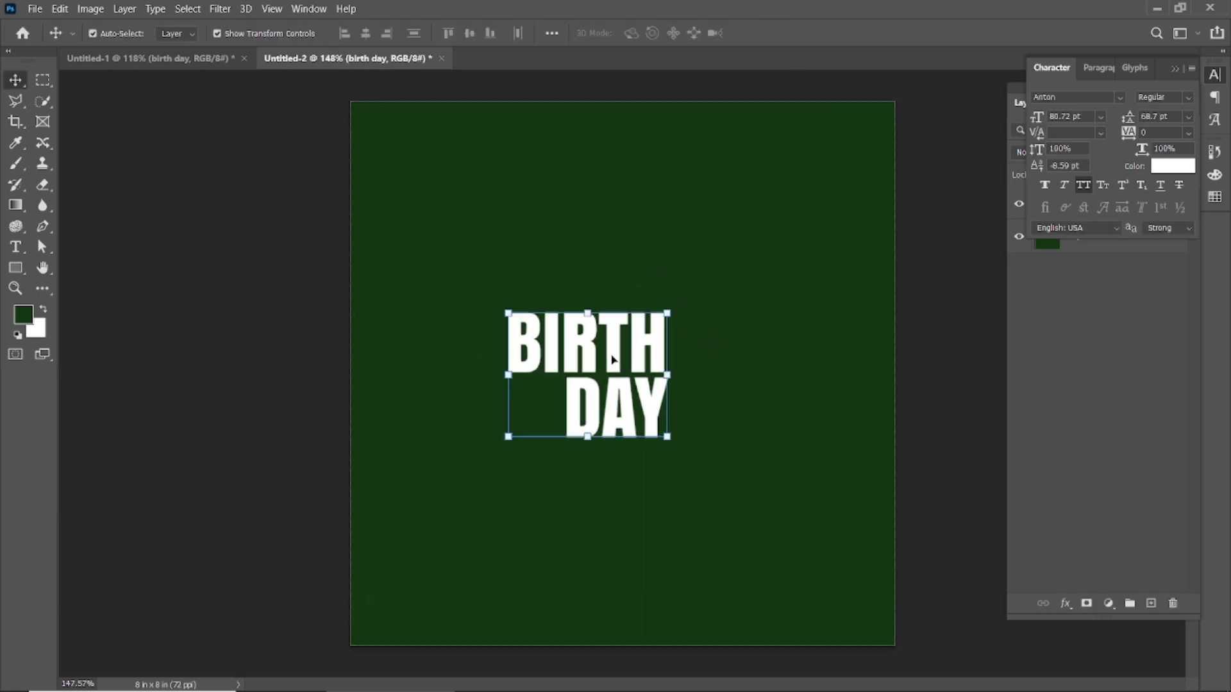
drag(617, 347, 614, 360)
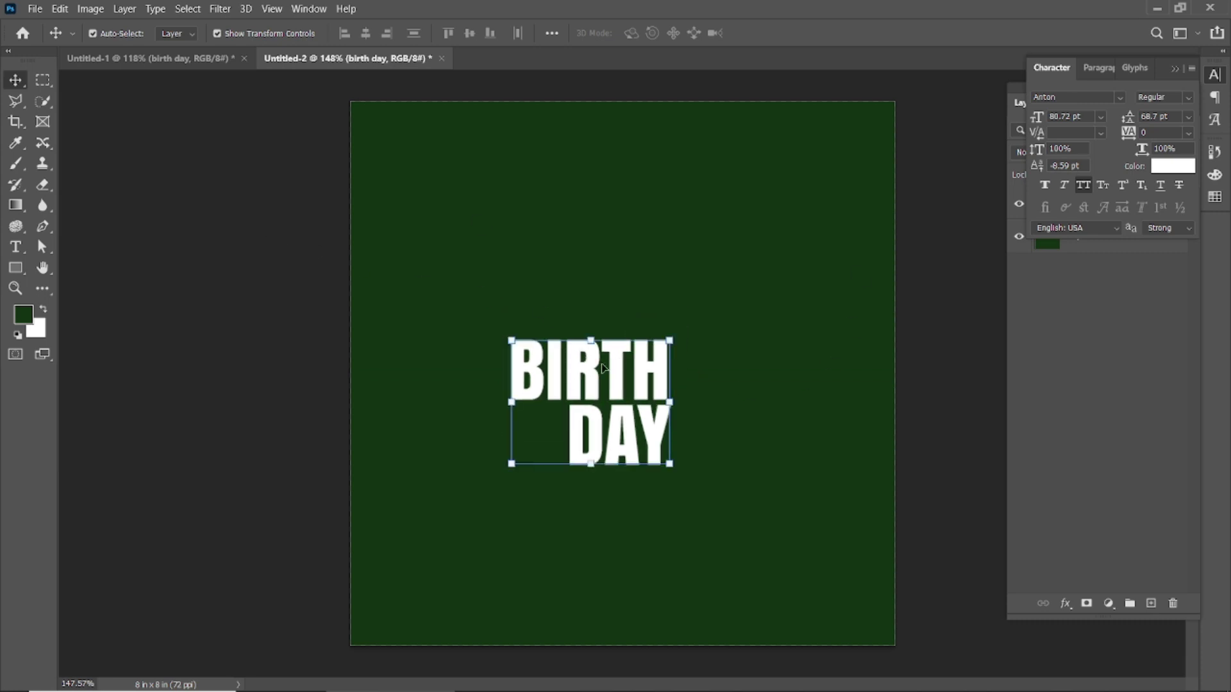
Add a separate white 94 pt Anton text layer reading HAPPY above the BIRTH DAY text
click(16, 246)
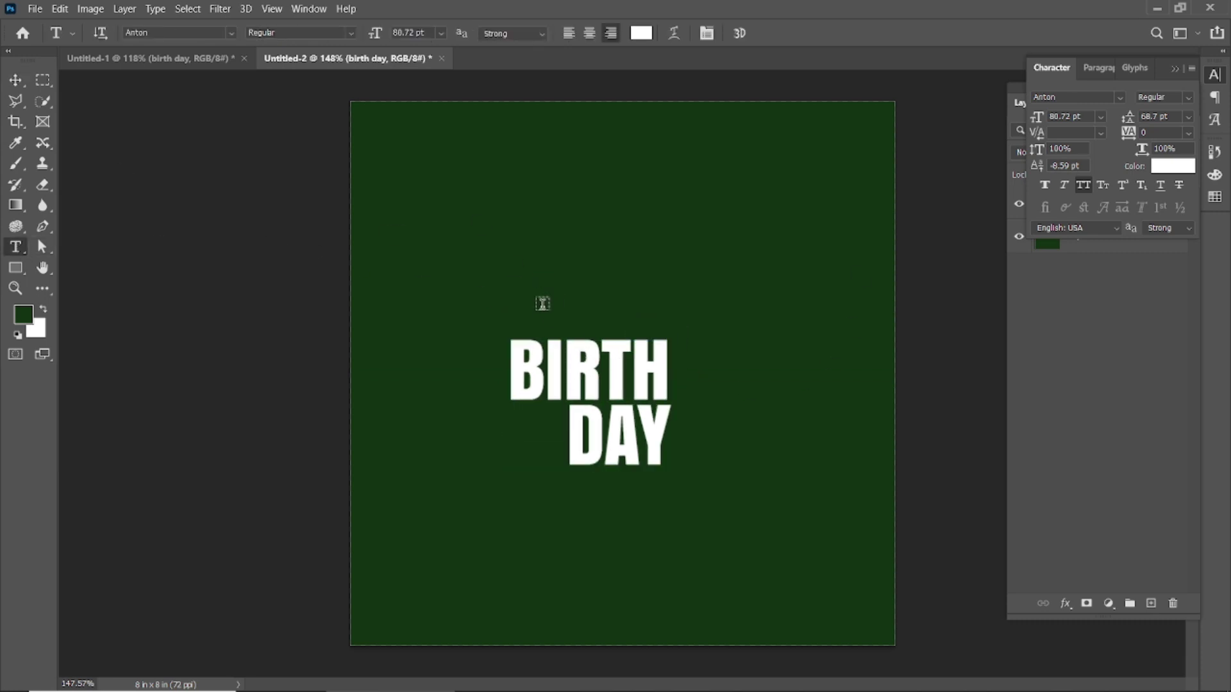
click(505, 260)
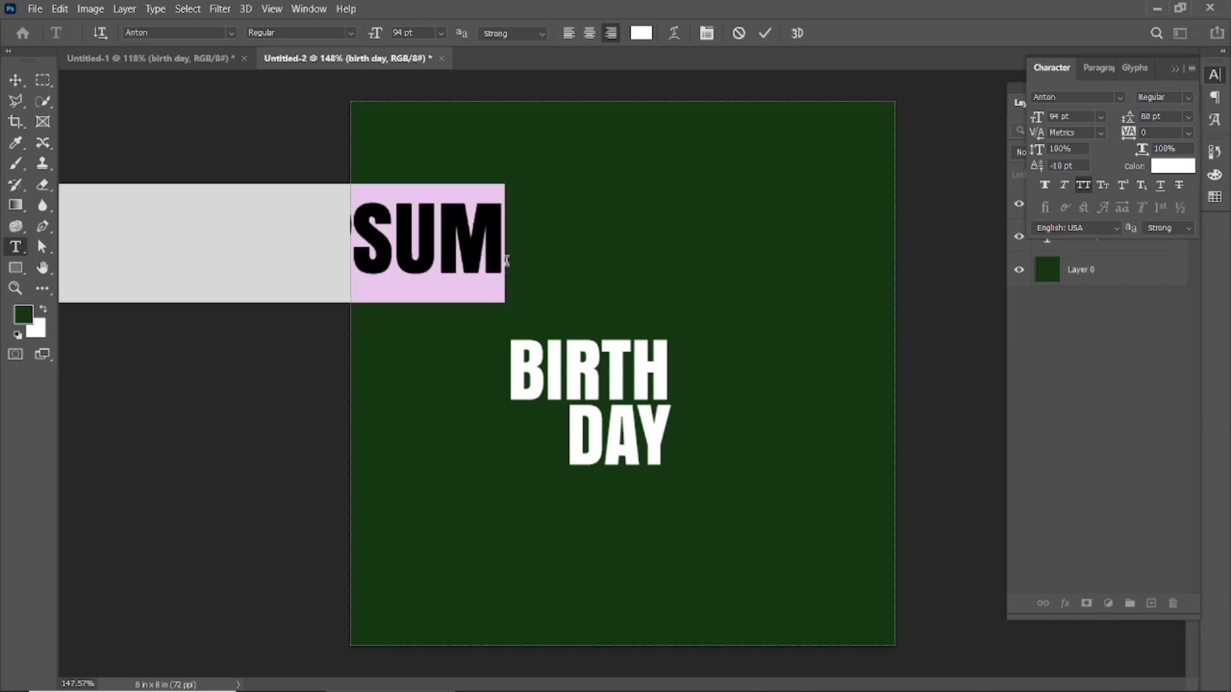
text(HAPPY)
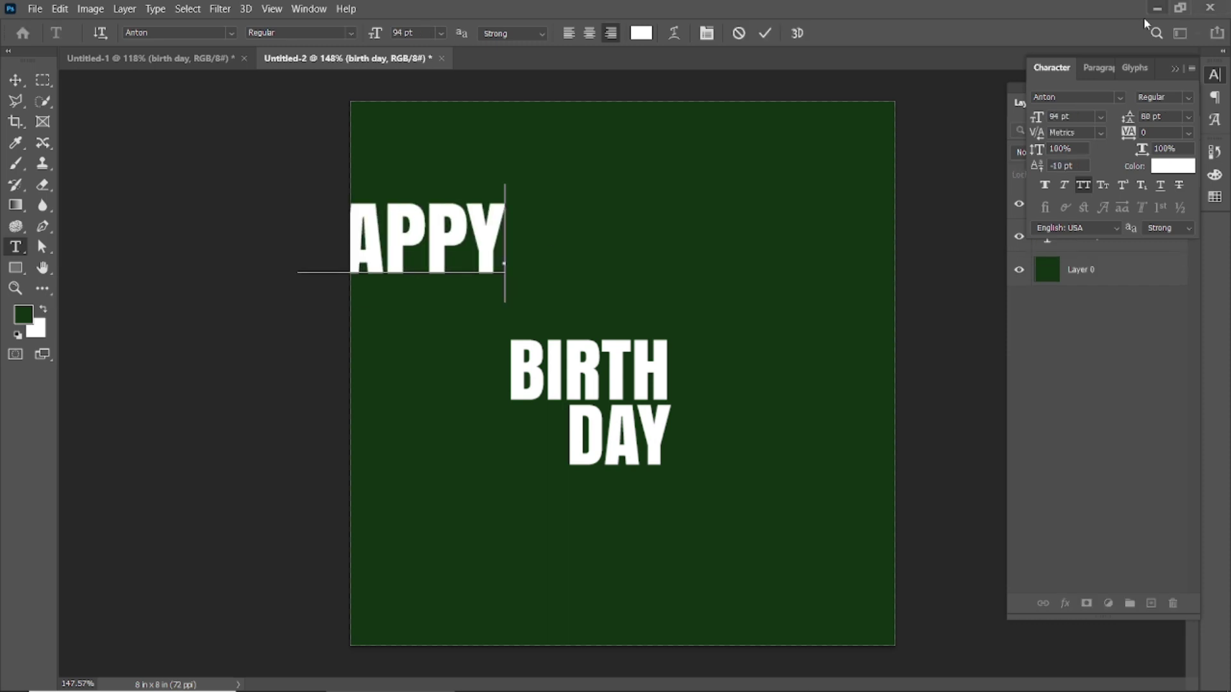
click(764, 32)
Move HAPPY over BIRTH, scale it down to about 22.5% just above the letter B, and select it
click(16, 79)
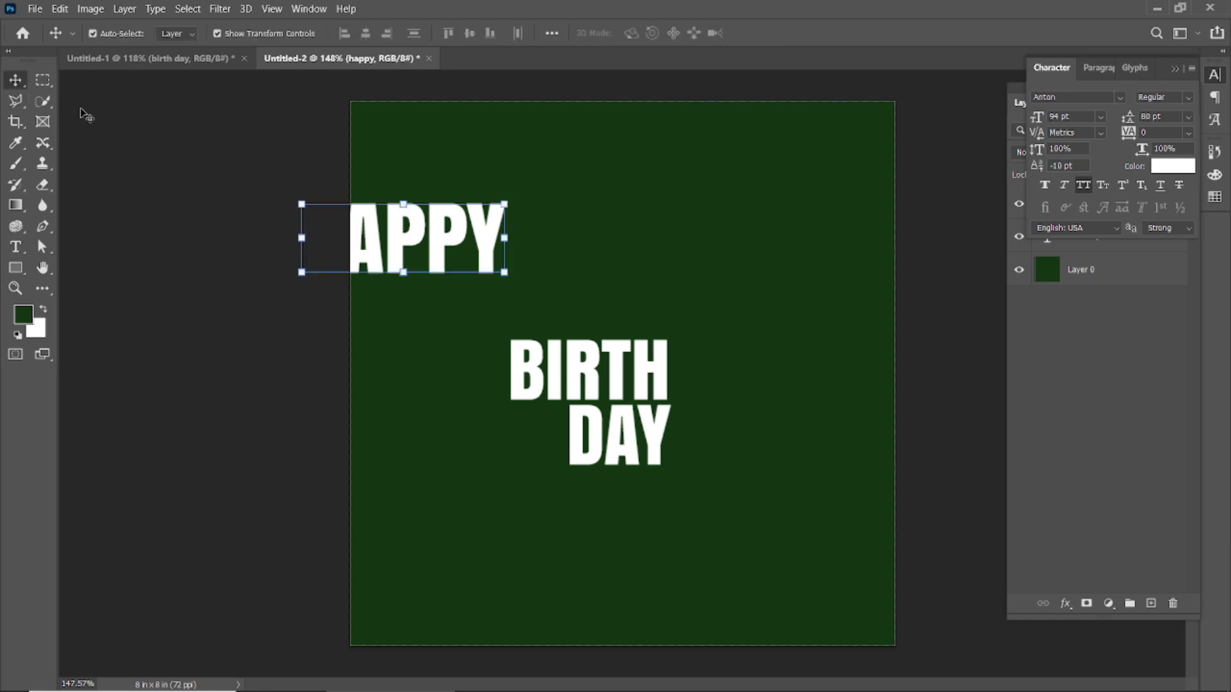
drag(412, 237, 657, 267)
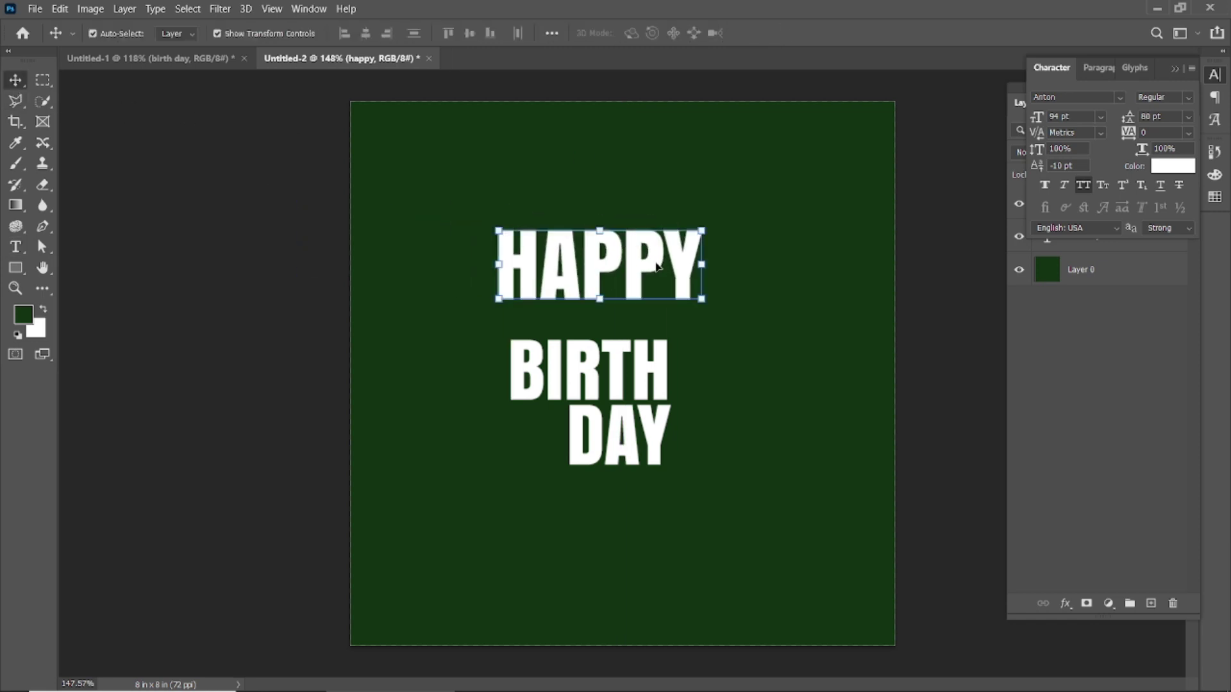
drag(708, 234, 546, 314)
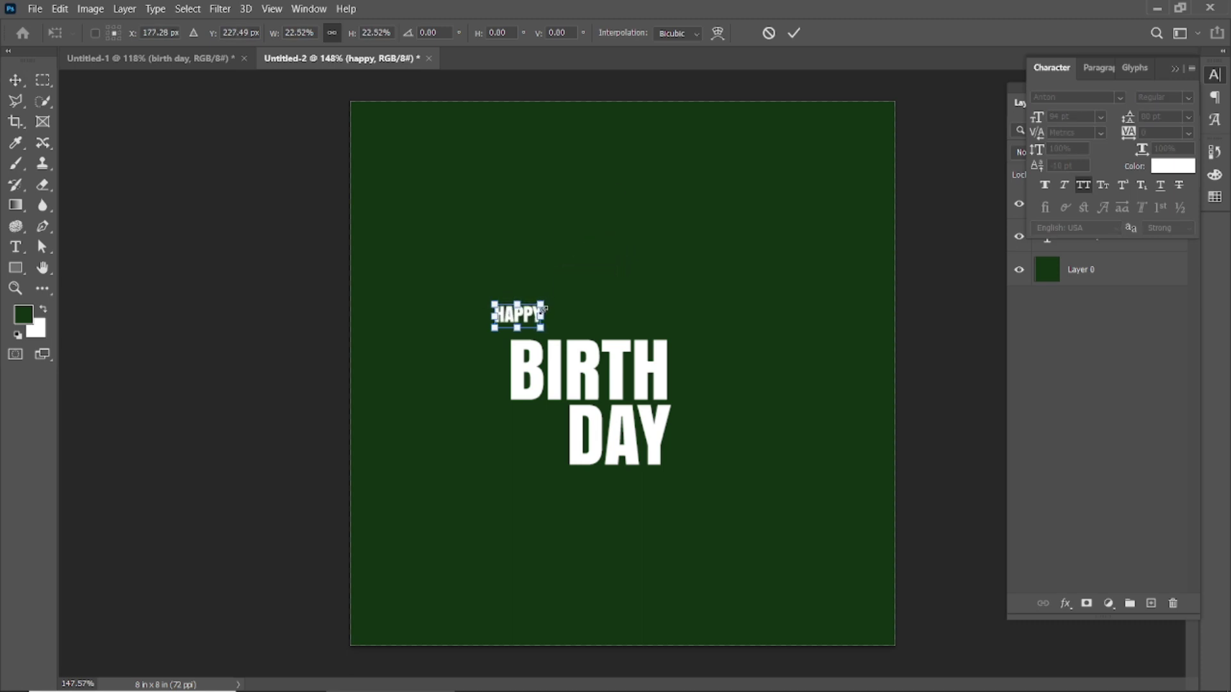
click(794, 33)
click(497, 232)
click(519, 318)
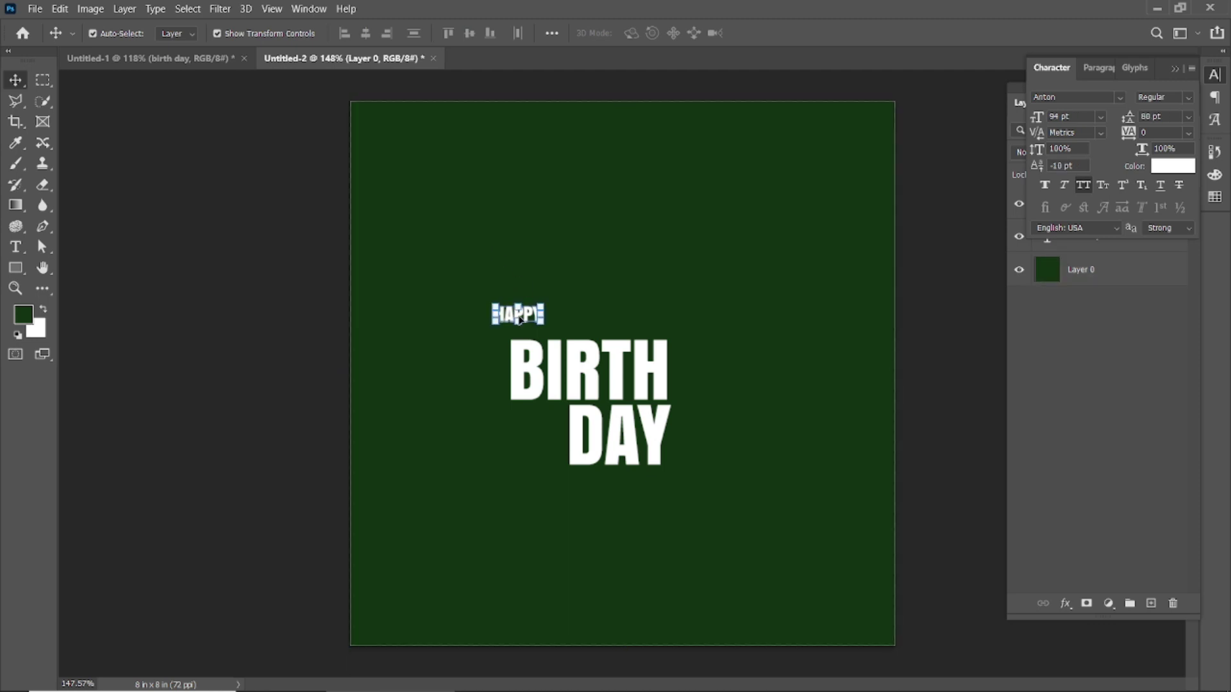
Move HAPPY up to clear the space above BIRTH and draw a rectangle about 65 × 19 px there, starting at the B's left edge
drag(517, 316, 534, 205)
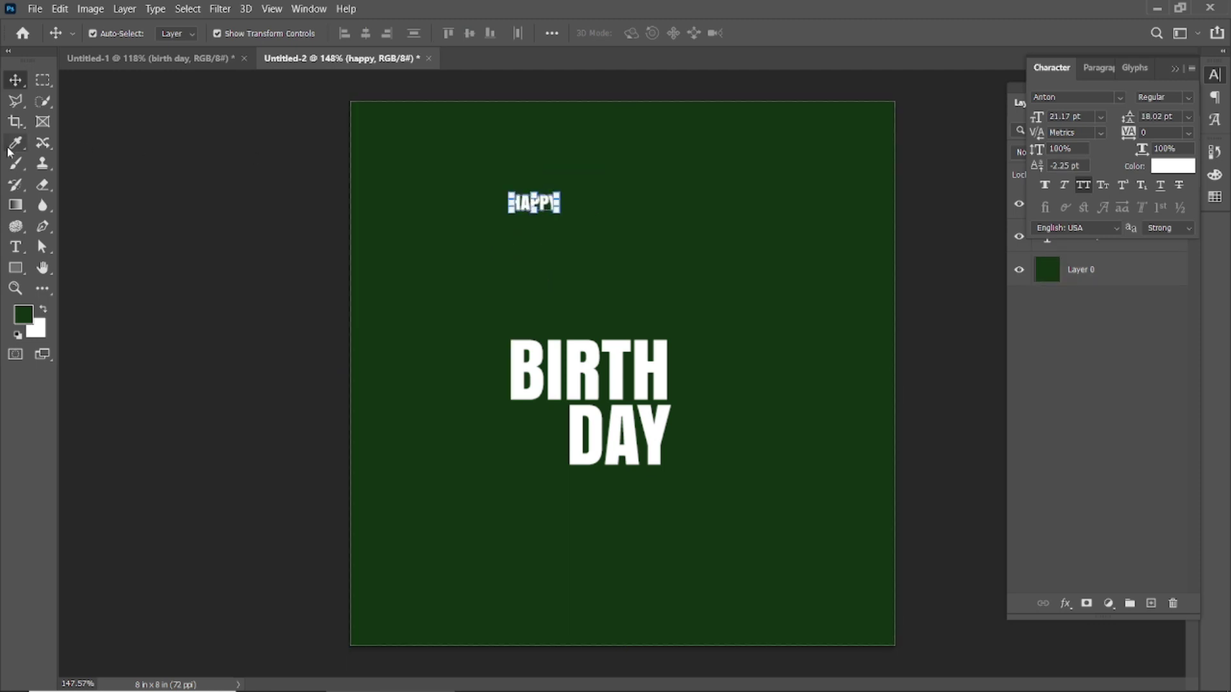
click(21, 270)
scroll(523, 343, up, 3)
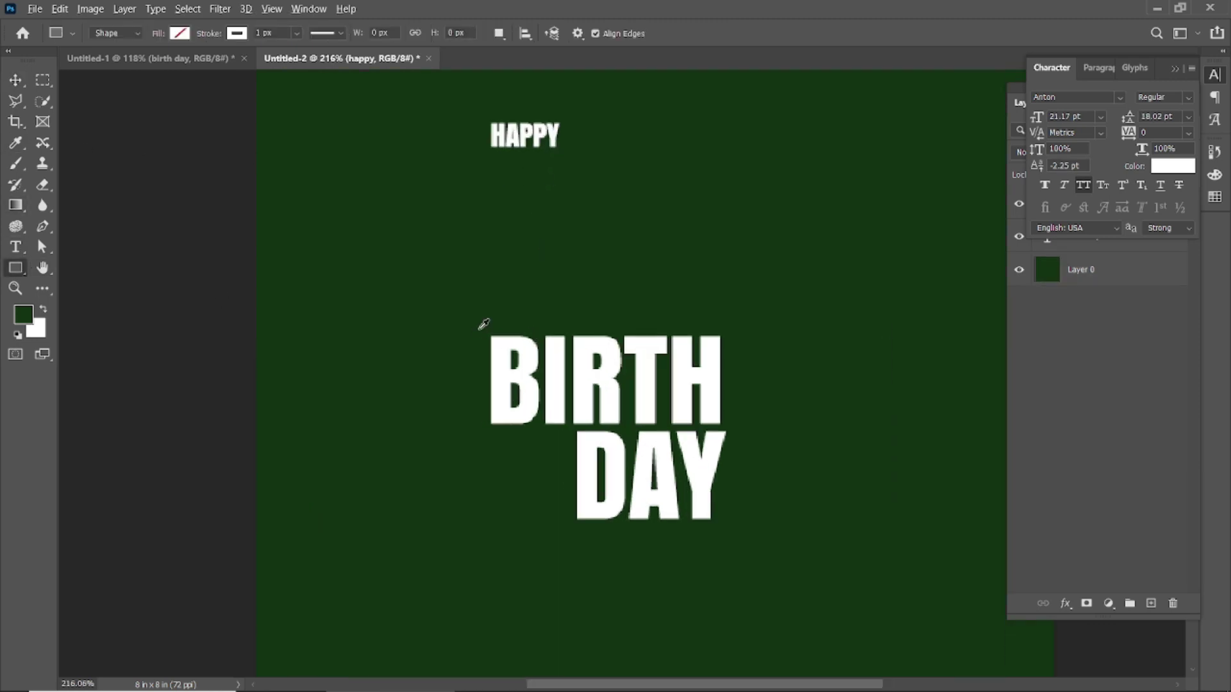
drag(493, 298, 600, 328)
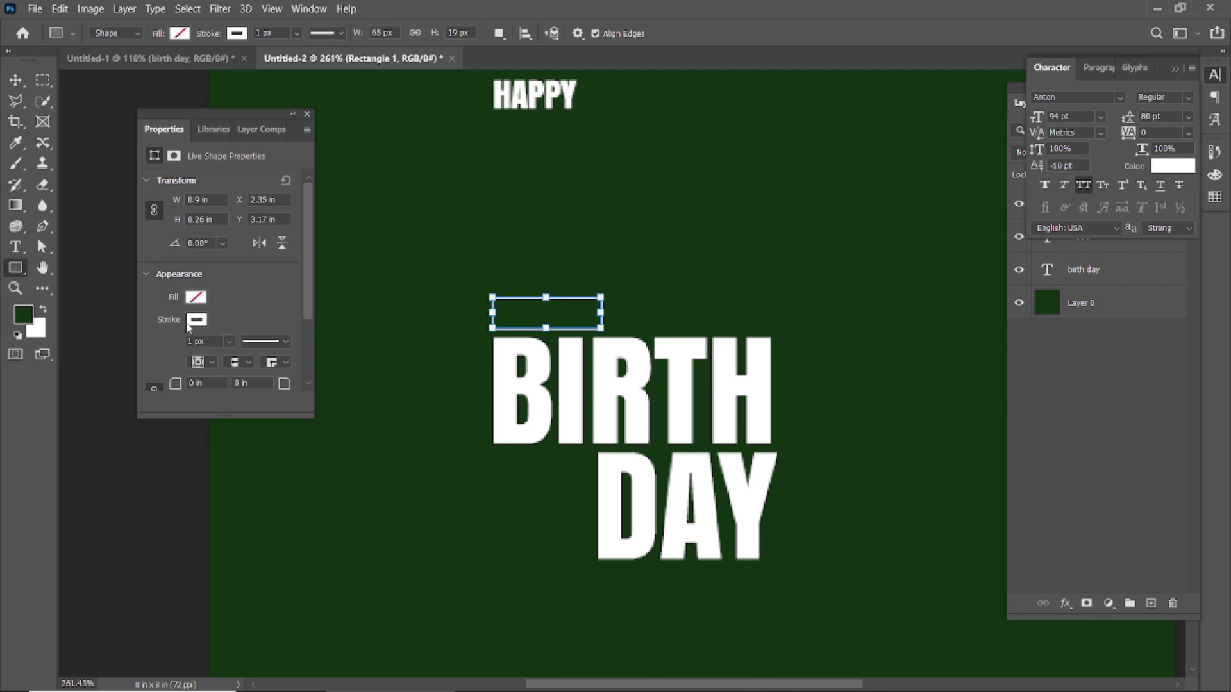
Remove the rectangle's stroke and set its fill to dark red #741313
click(195, 320)
click(164, 351)
click(195, 298)
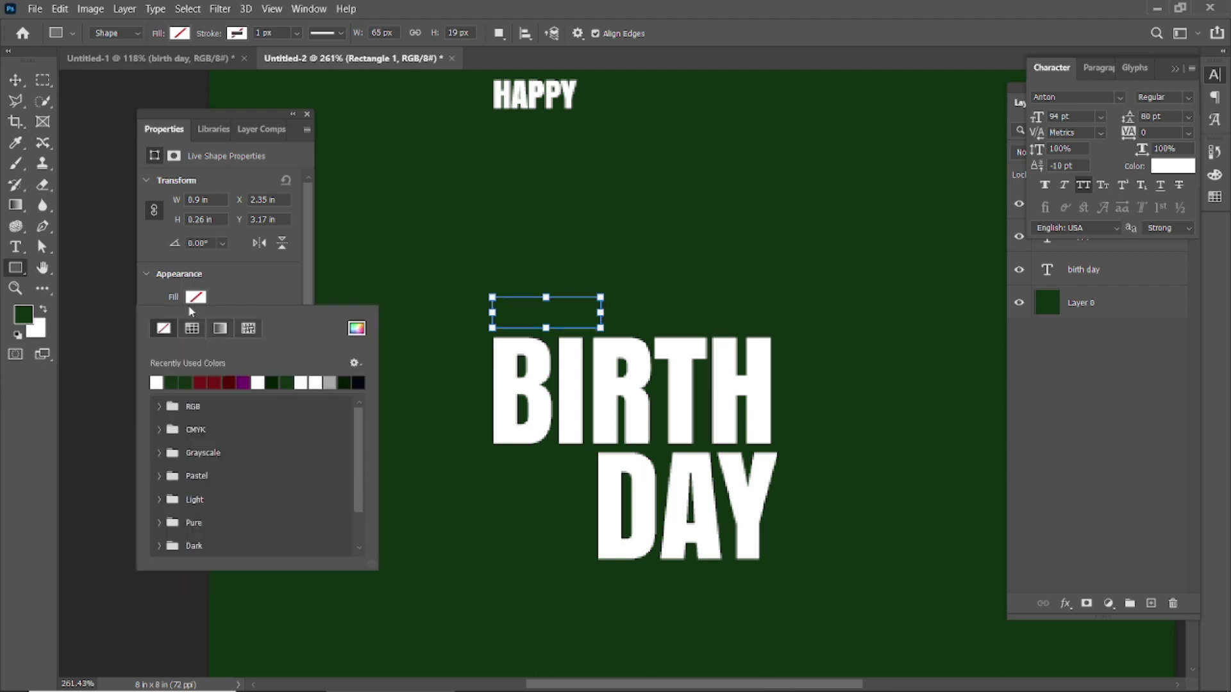
click(201, 382)
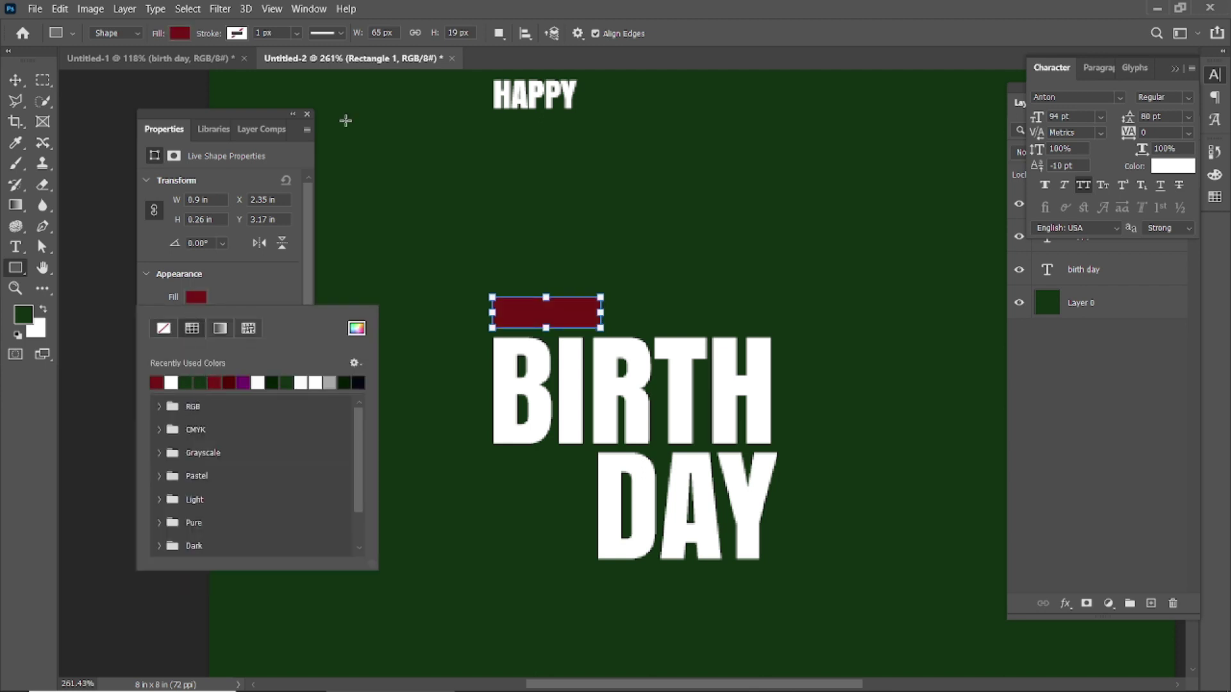
click(557, 4)
click(307, 116)
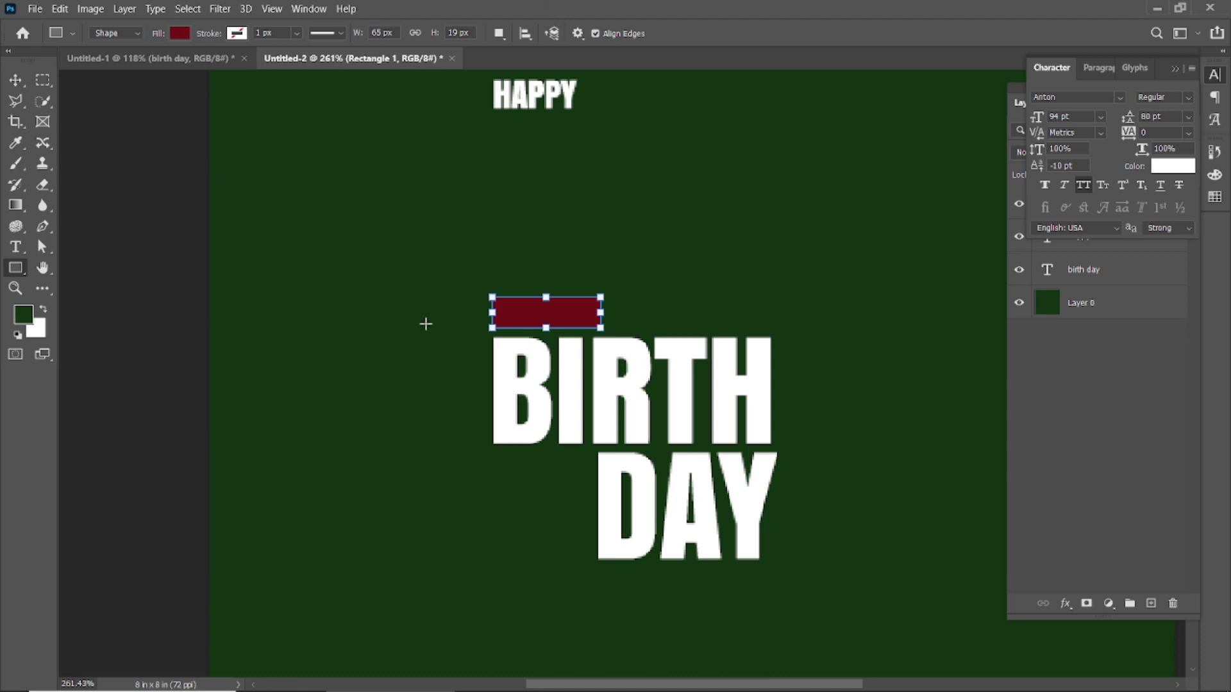
key(v)
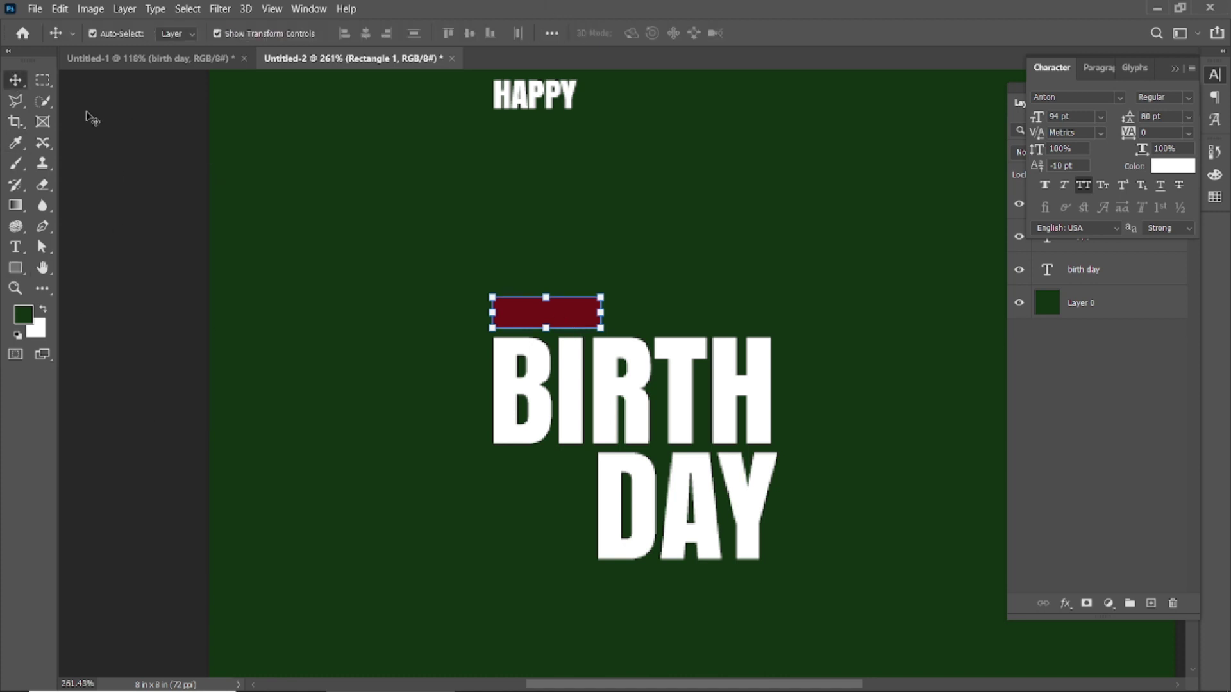
click(1176, 71)
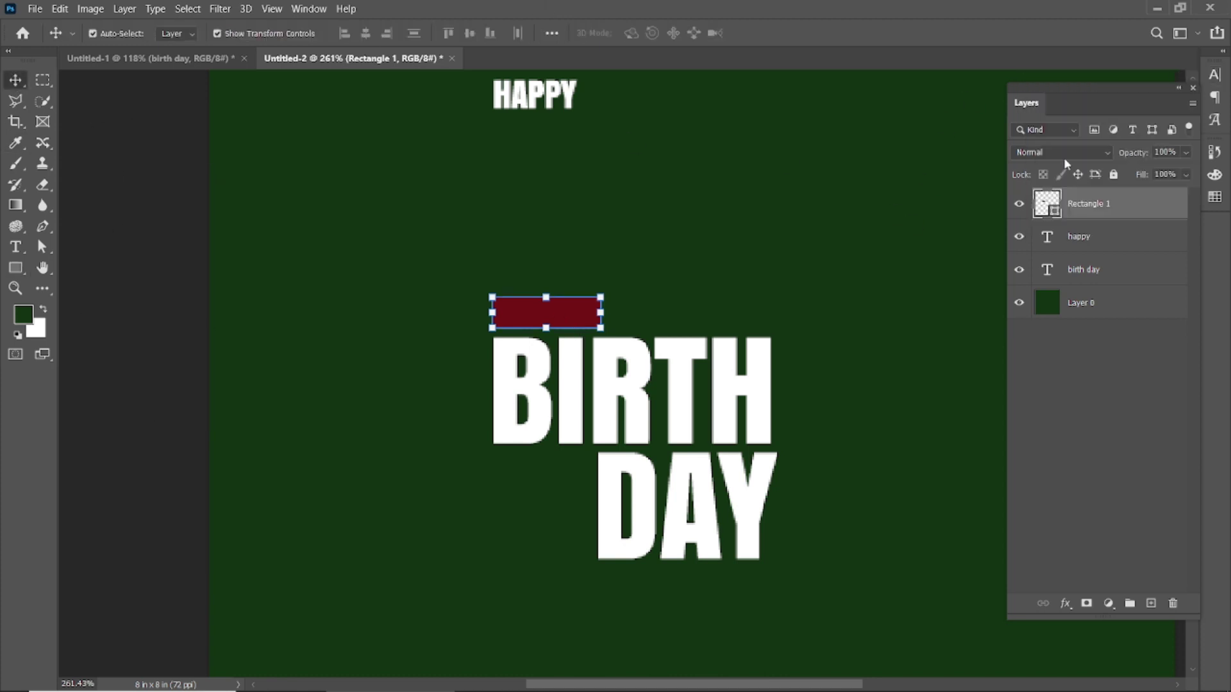
double_click(1047, 203)
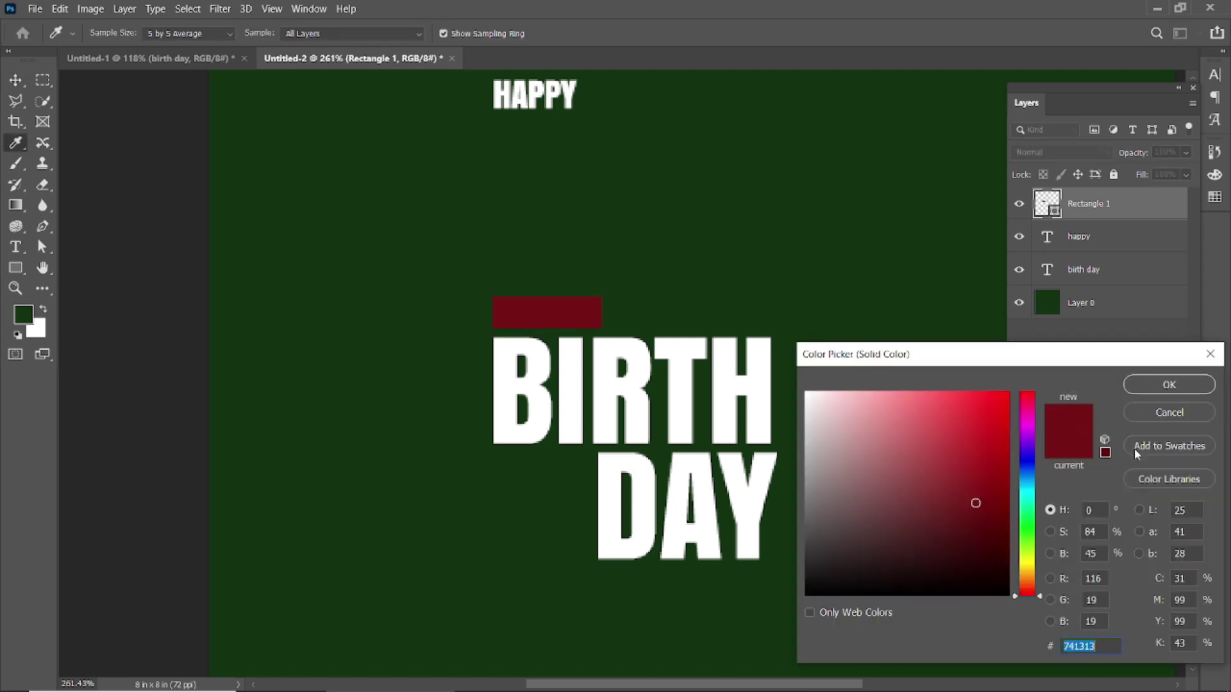
click(1169, 384)
click(130, 158)
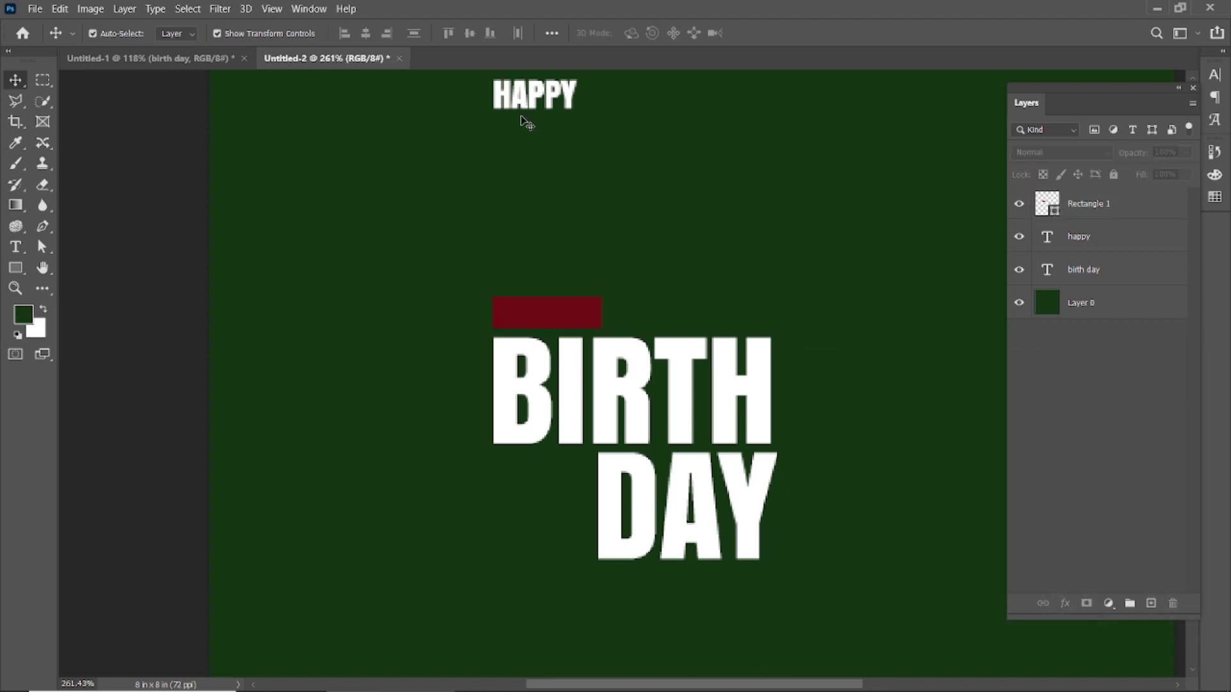
Round only the top-left and bottom-right corners of the red rectangle into large curves to make a leaf-like tag shape
scroll(518, 349, up, 5)
click(553, 276)
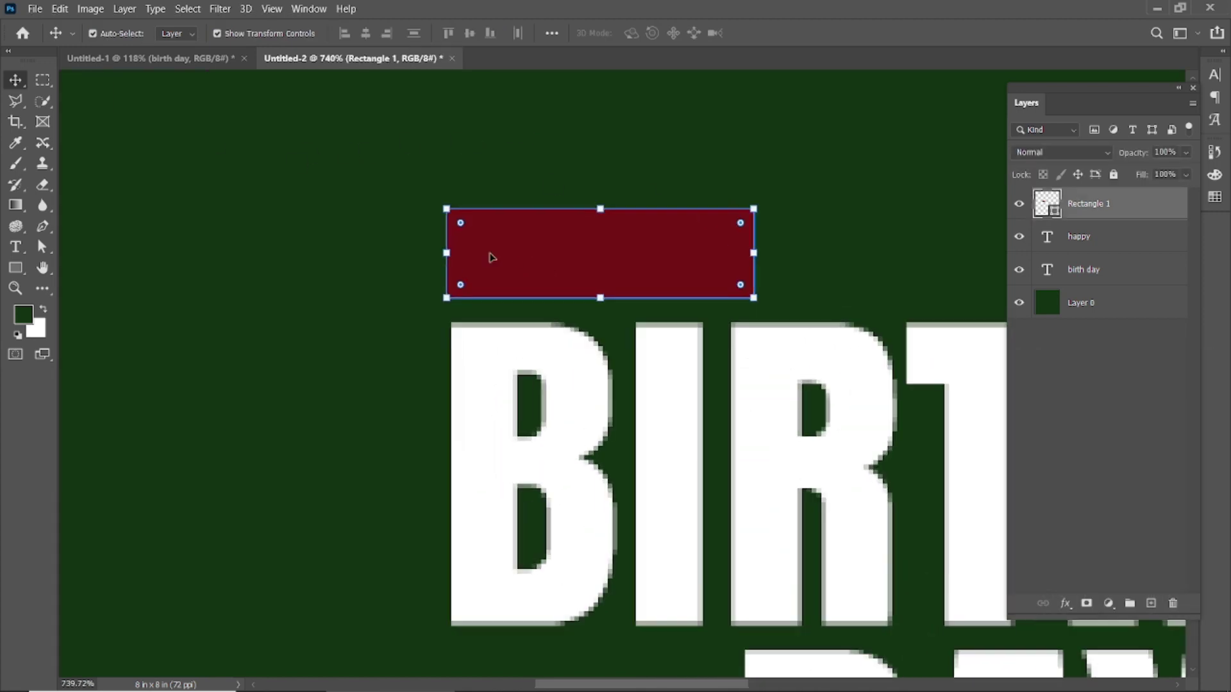
drag(458, 224, 522, 284)
drag(742, 287, 675, 264)
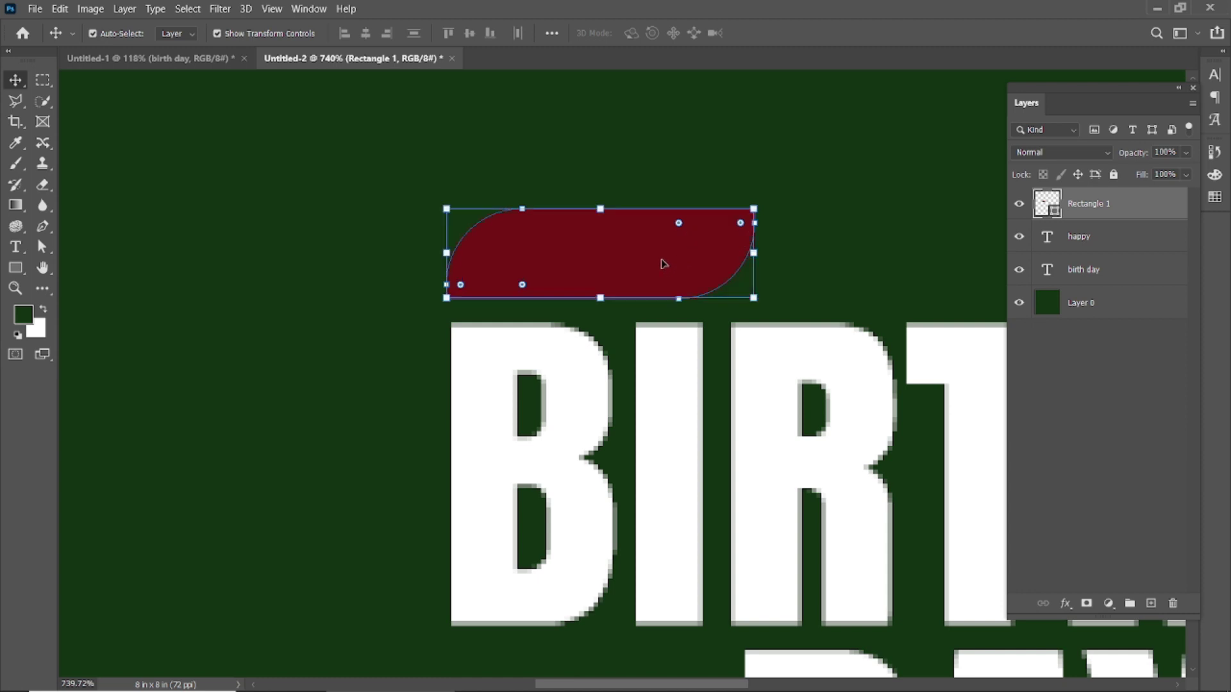
click(593, 191)
Move HAPPY onto the red tag and reorder its layer above Rectangle 1
scroll(711, 346, down, 6)
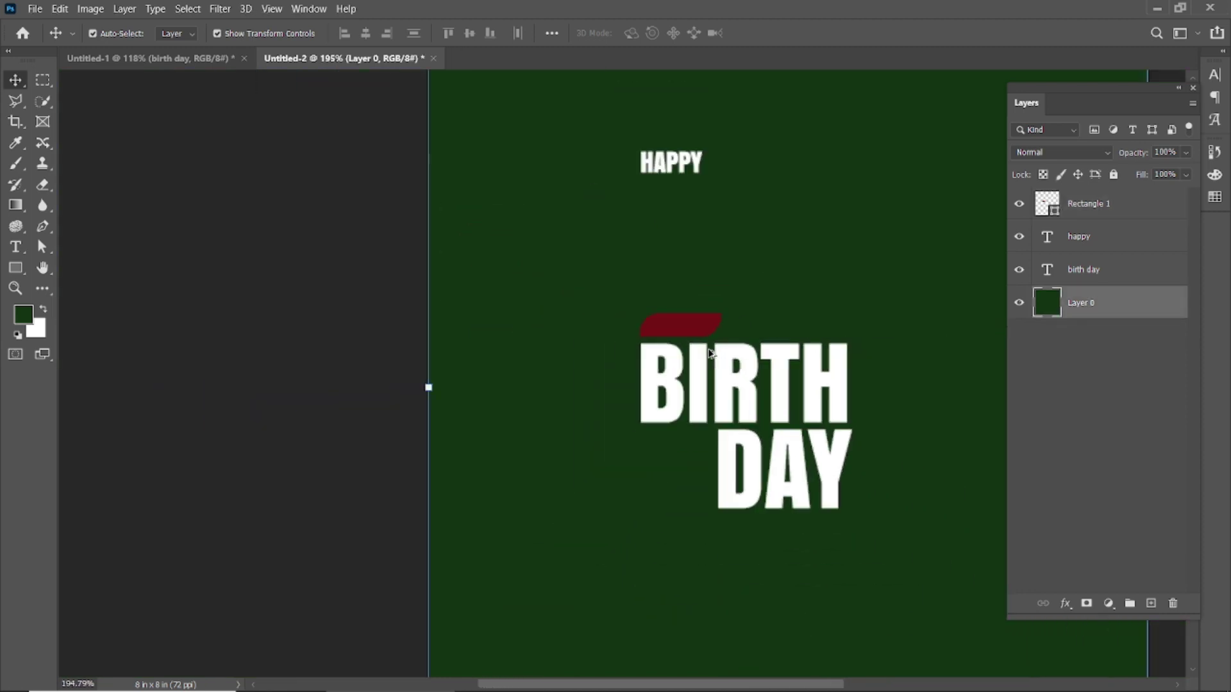
click(675, 160)
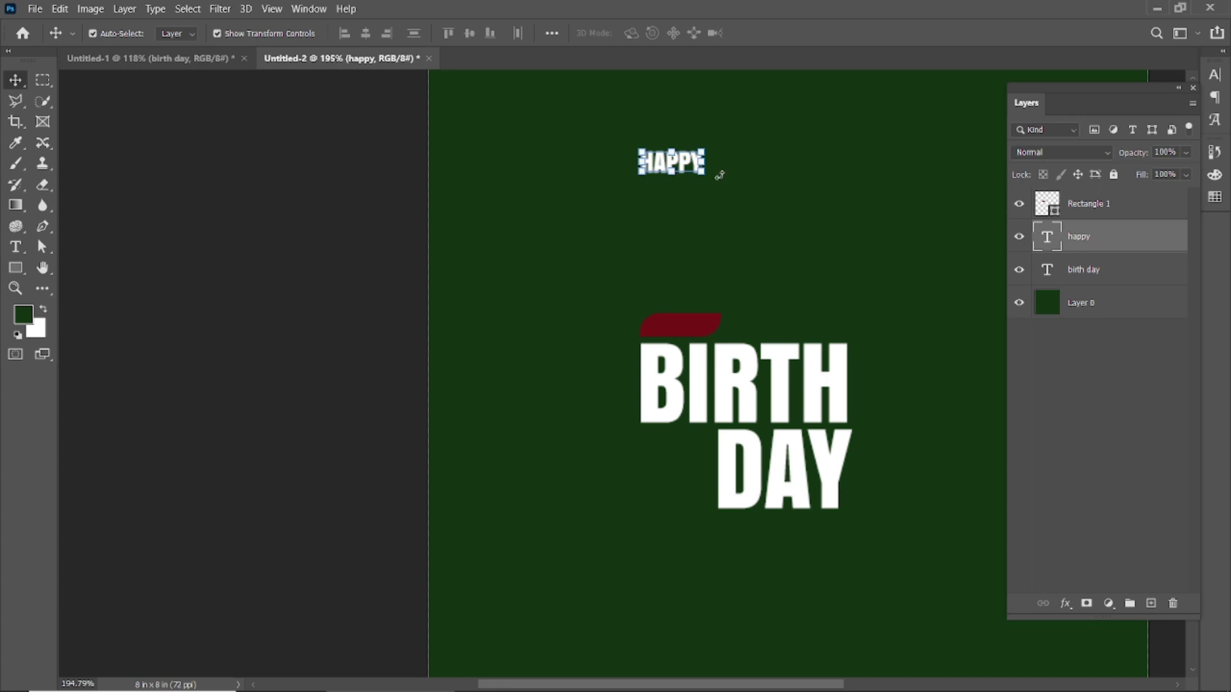
drag(662, 167, 671, 328)
drag(1097, 237, 1092, 191)
scroll(726, 321, up, 2)
scroll(726, 322, down, 4)
click(679, 295)
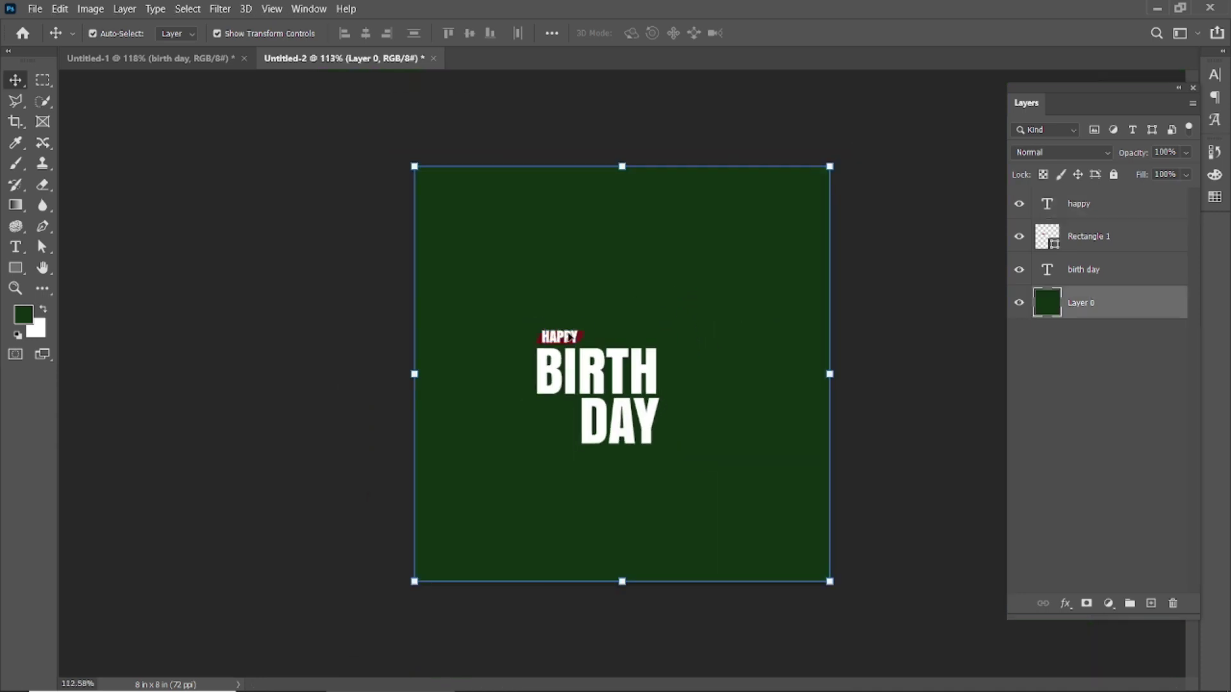
Scale HAPPY down to about 83% around its centre so it fits inside the red tag with margins
scroll(574, 333, up, 3)
click(552, 309)
scroll(553, 309, up, 3)
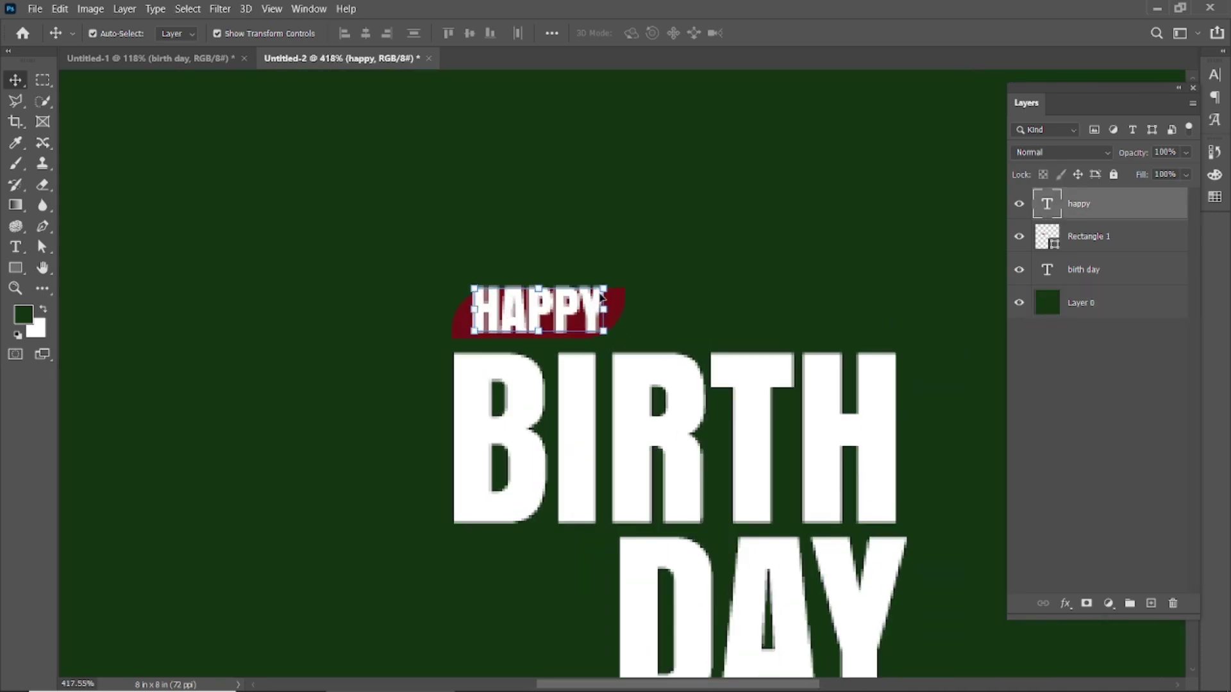
double_click(553, 309)
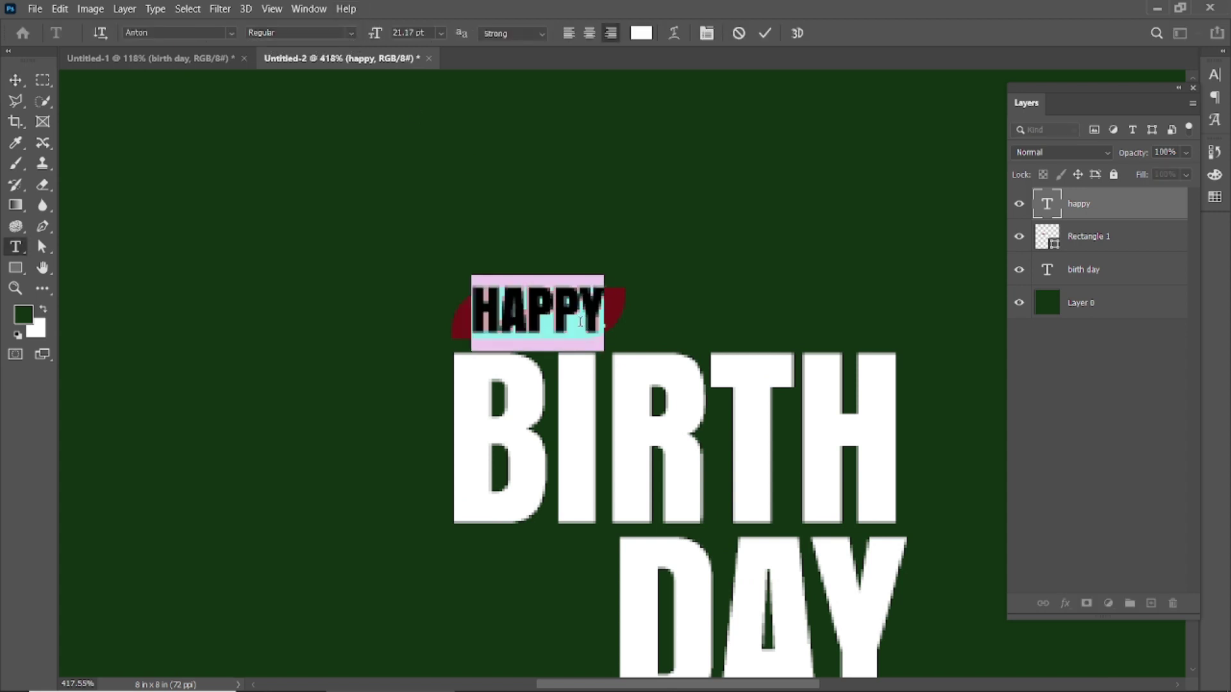
click(764, 33)
key(v)
drag(605, 285, 591, 288)
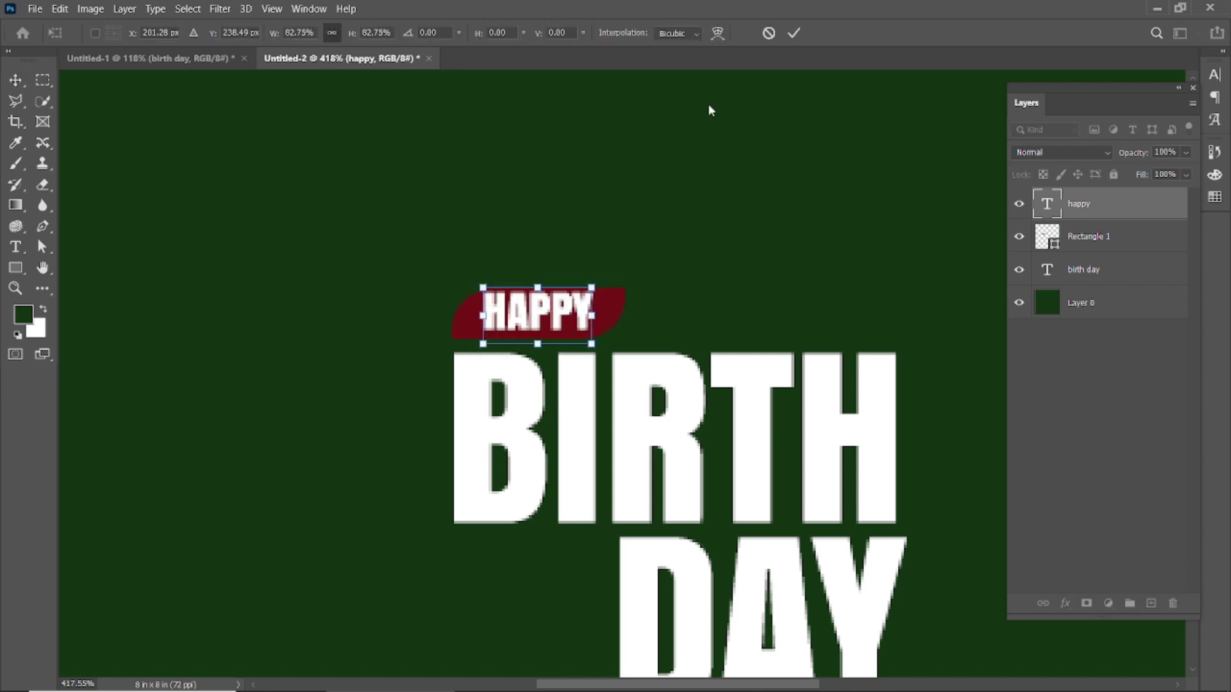
click(793, 35)
click(733, 179)
key(ctrl+0)
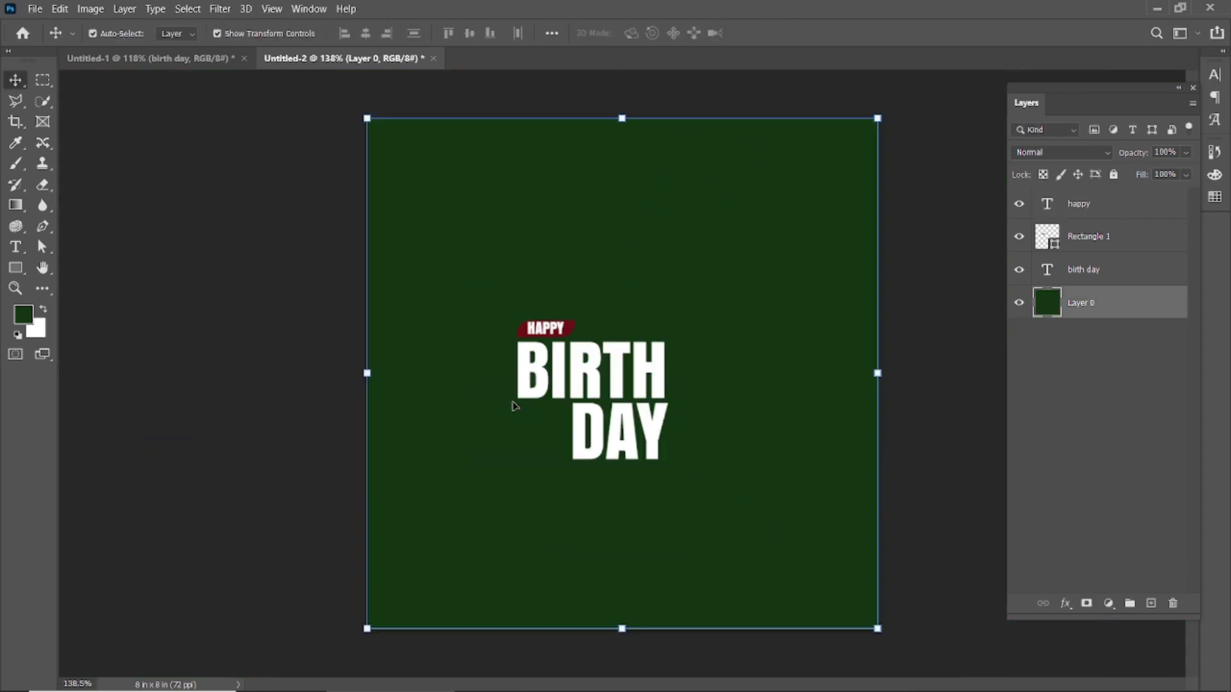
click(193, 314)
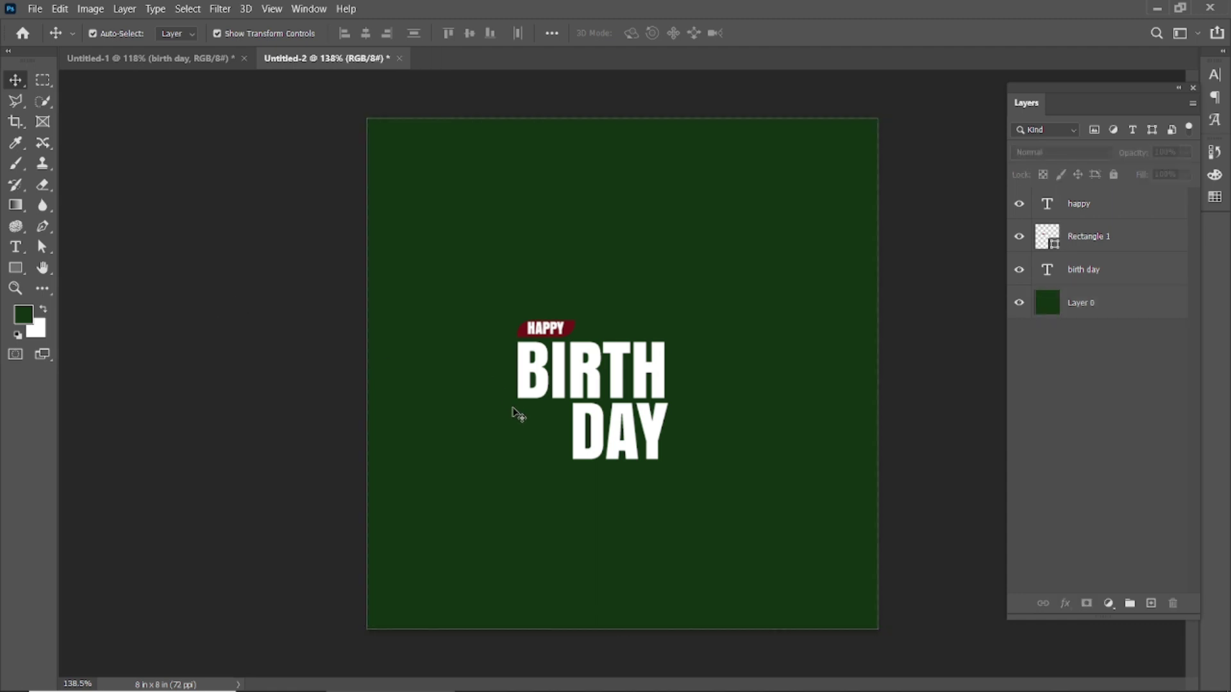
Move the BIRTH DAY text up and right to the centre of the canvas and lock the green background layer
scroll(514, 408, down, 1)
scroll(606, 392, up, 2)
drag(609, 393, 649, 333)
click(498, 324)
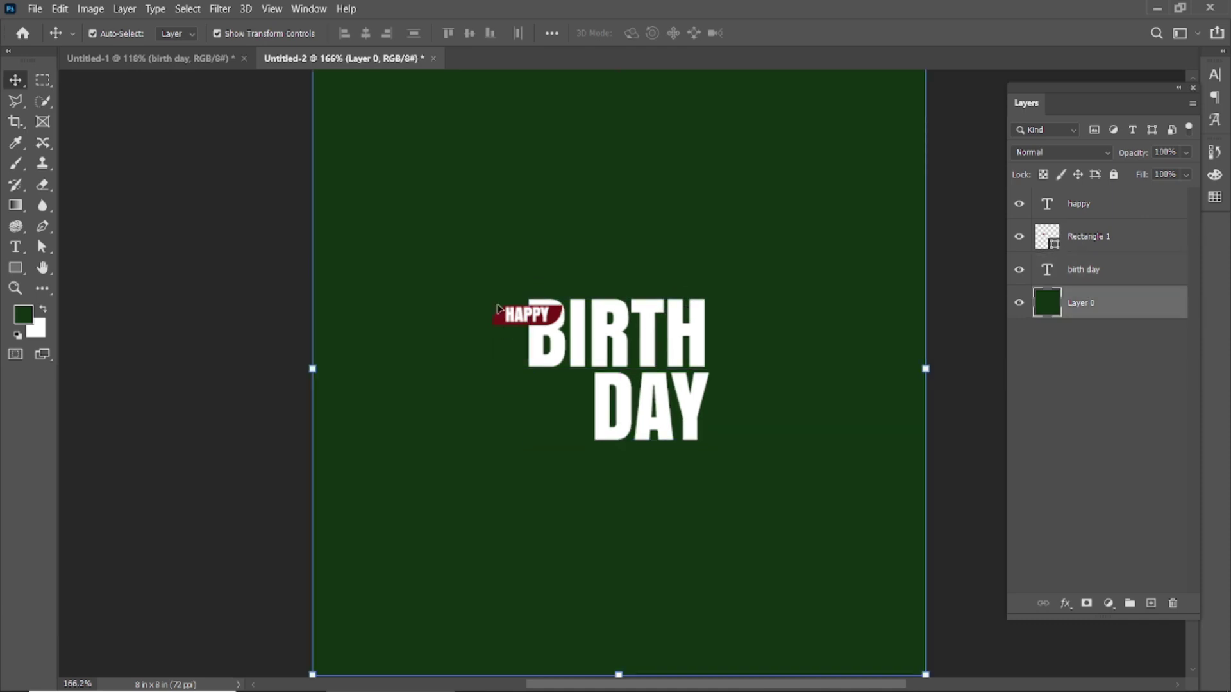
click(1114, 174)
Select HAPPY together with its red tag and place both just above BIRTH, aligned with the left edge of the B
drag(475, 275, 544, 289)
scroll(571, 265, up, 3)
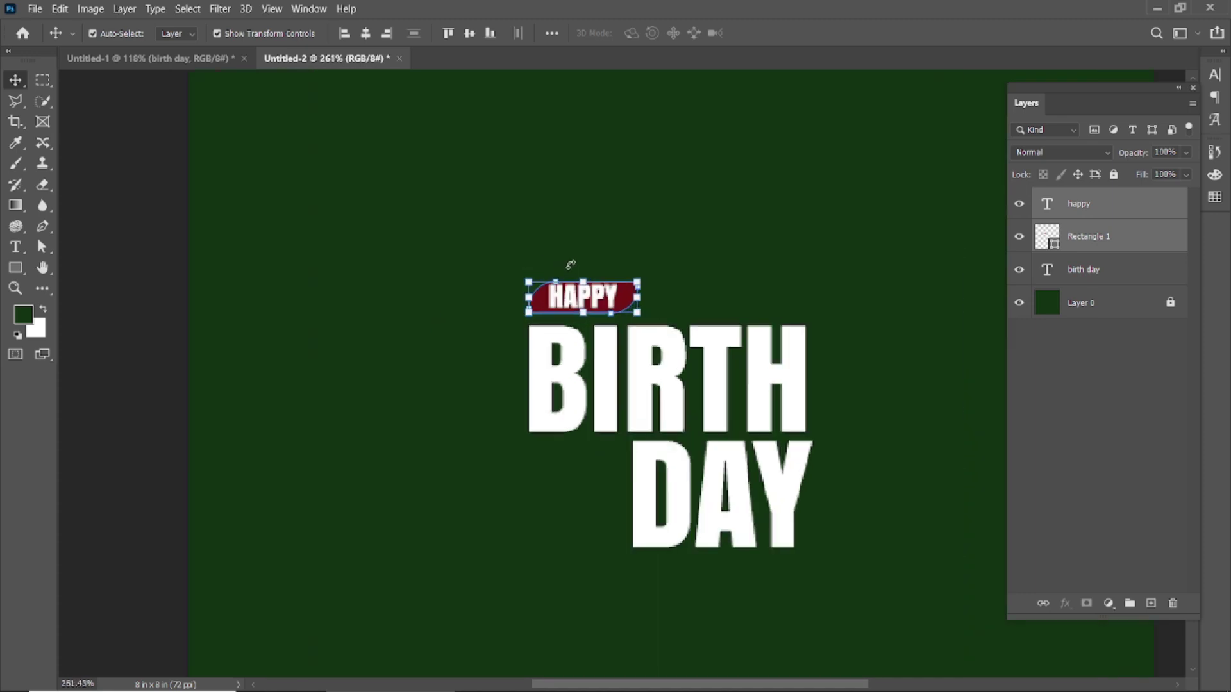
click(706, 275)
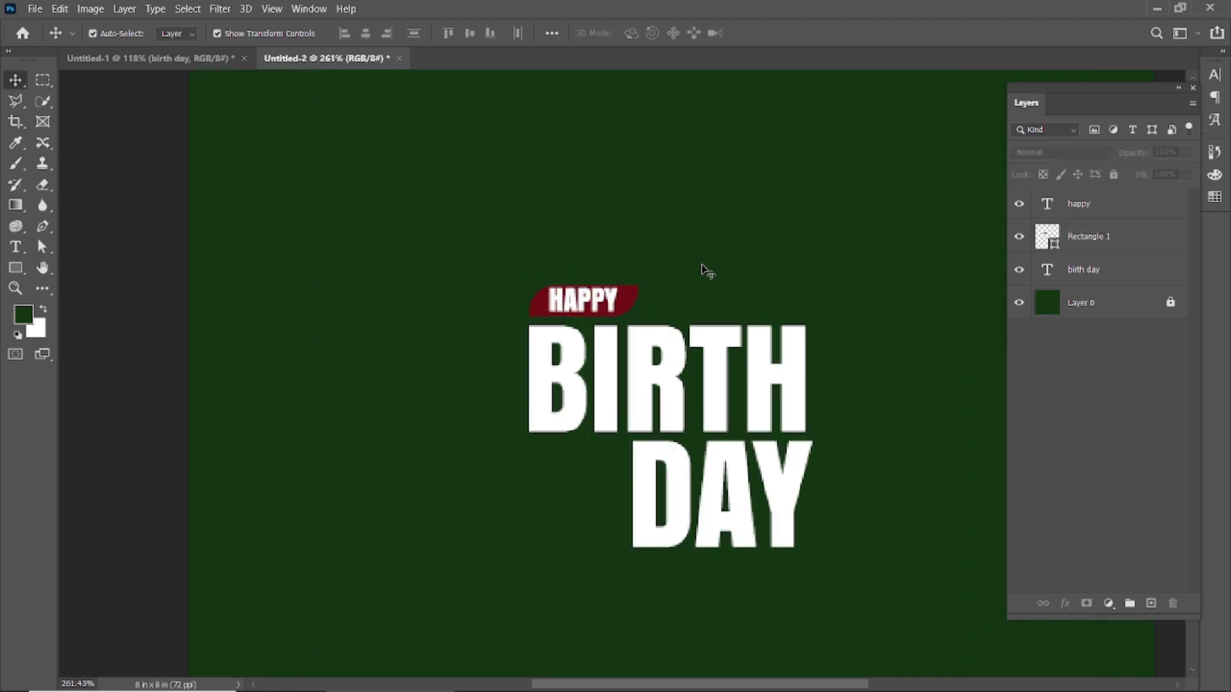
scroll(528, 357, down, 3)
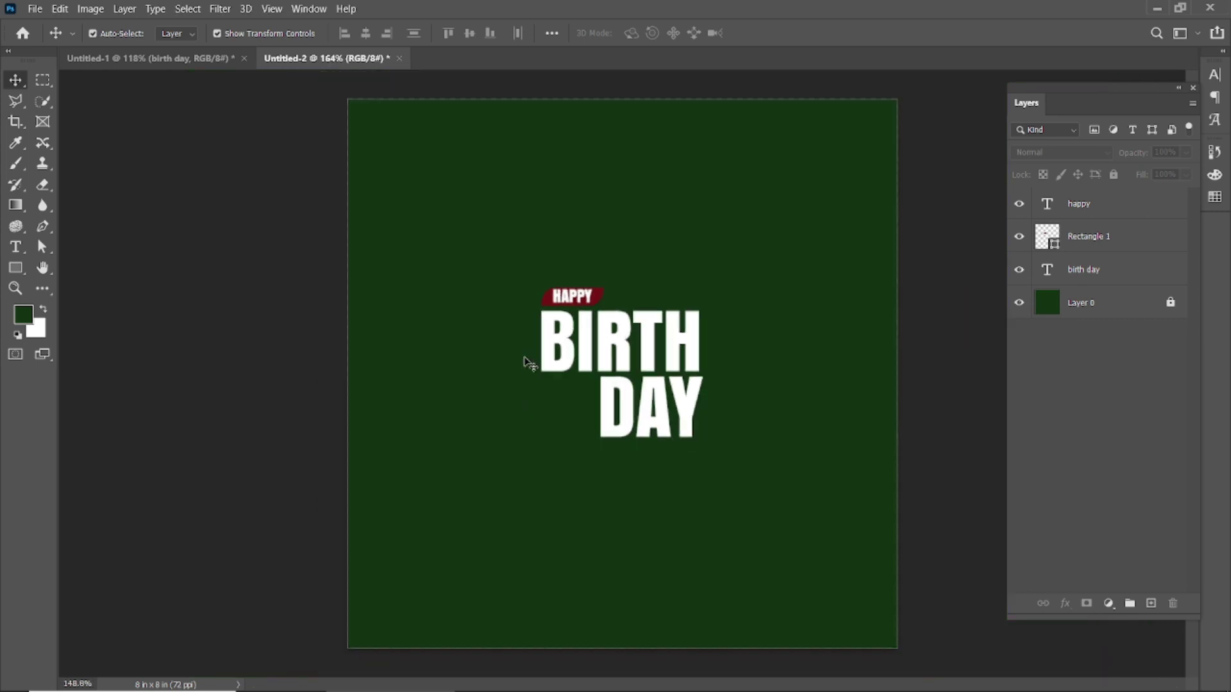
Open the photo King of Million Hearts;Shakib Al Hasan.jfif from the Downloads folder
click(34, 8)
click(55, 38)
click(278, 146)
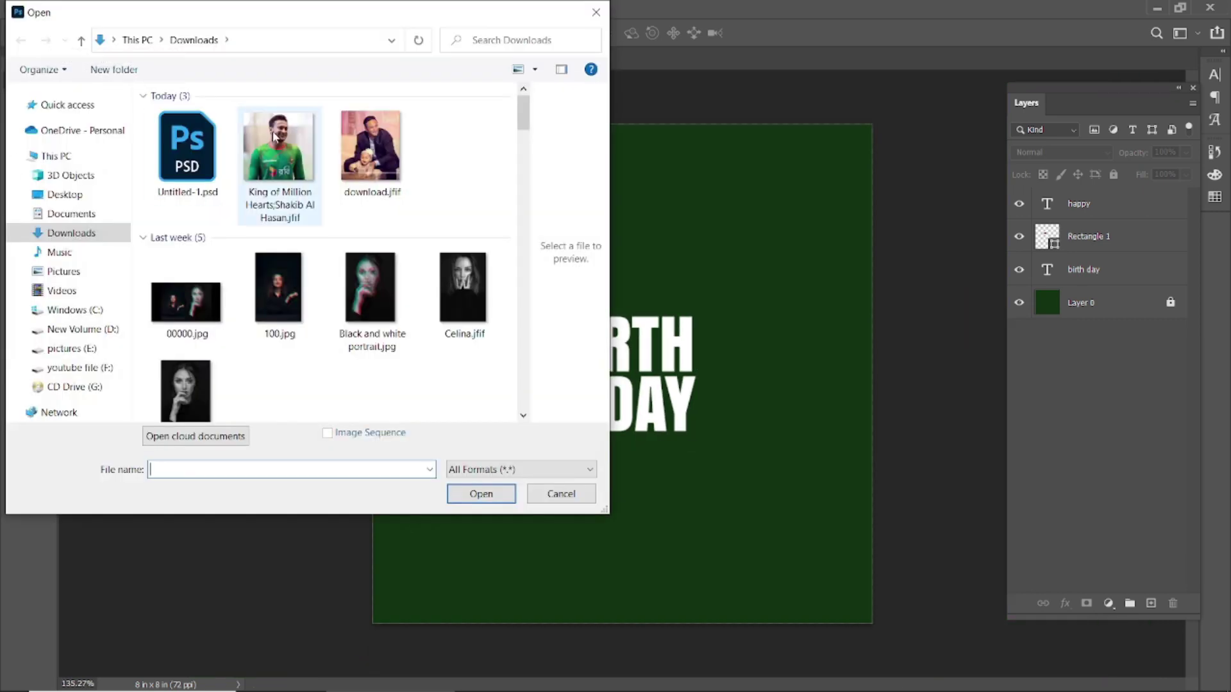
click(481, 493)
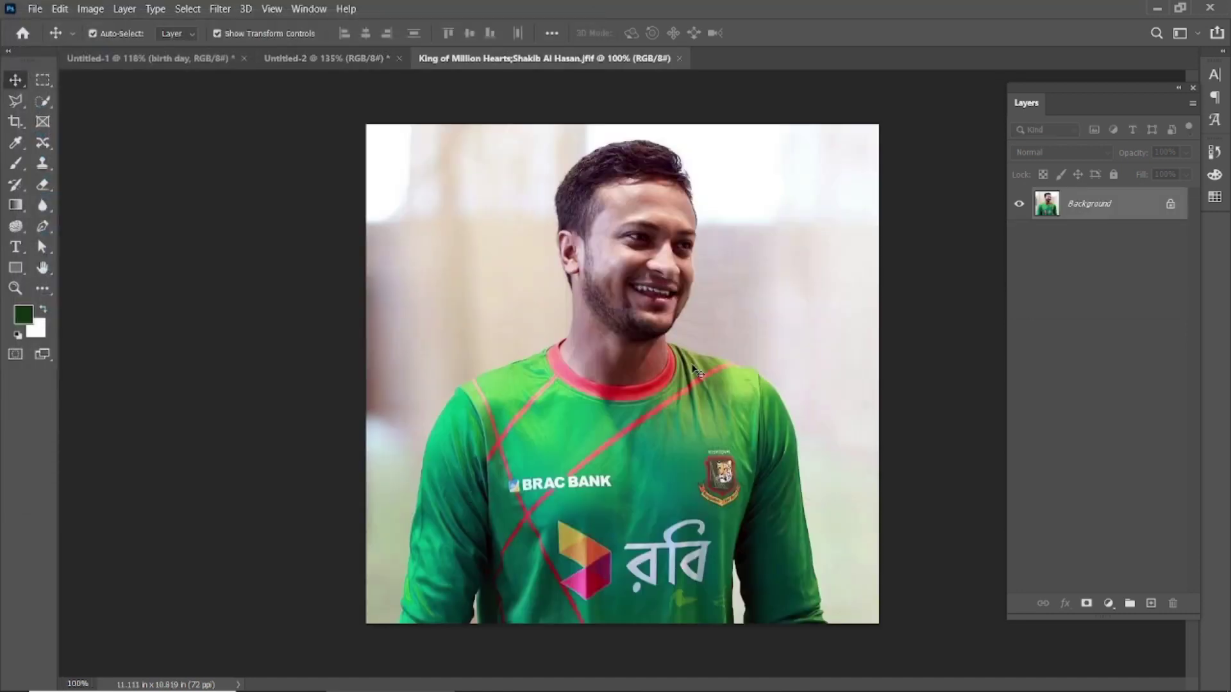
Select the player with the Quick Selection tool, invert the selection, unlock the photo layer and delete the backdrop
click(41, 104)
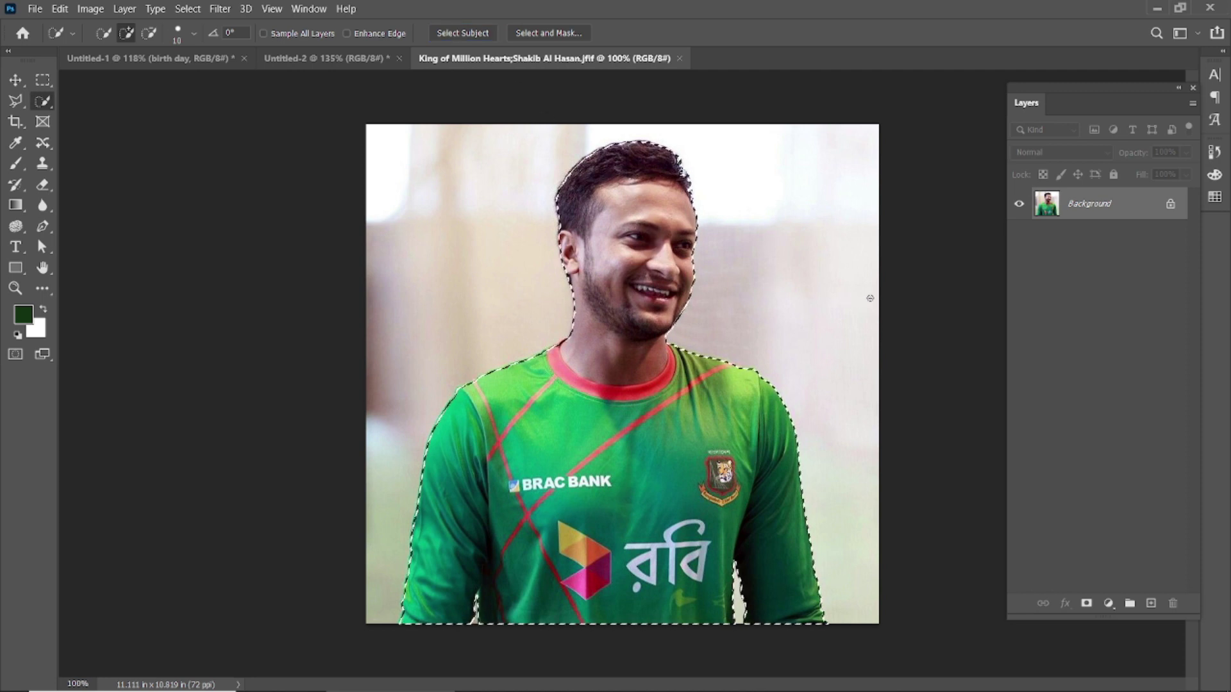
key(ctrl+shift+i)
key(shift+BackSpace)
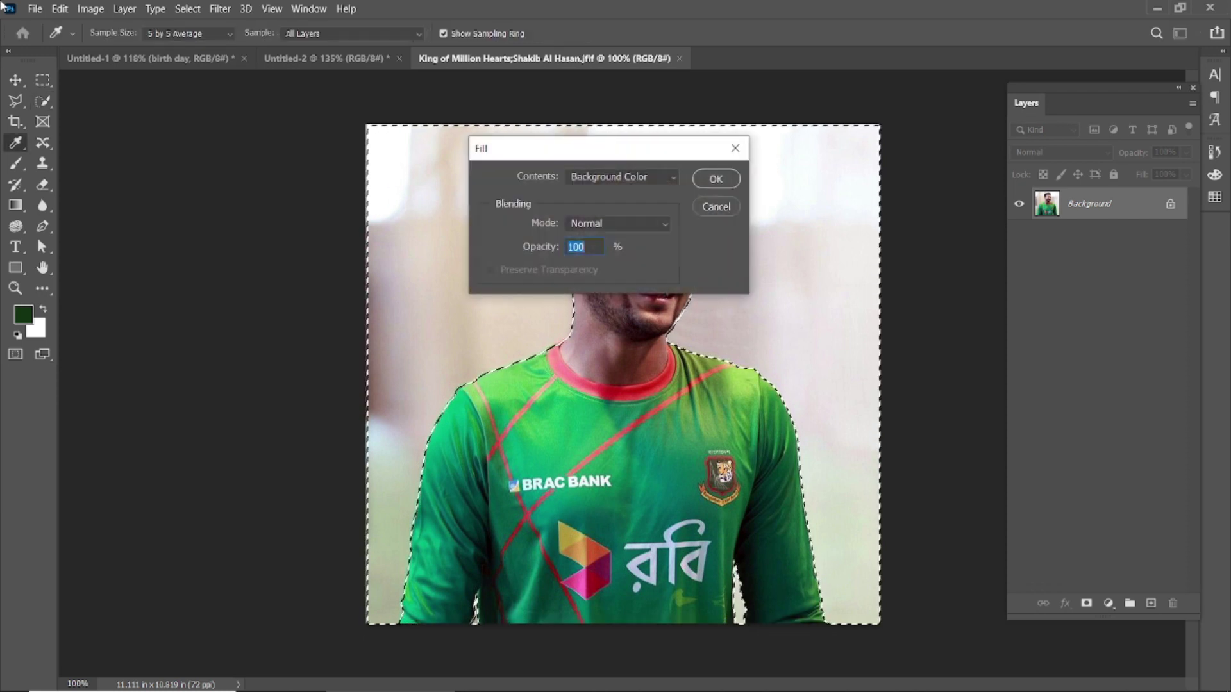
click(735, 148)
click(1170, 204)
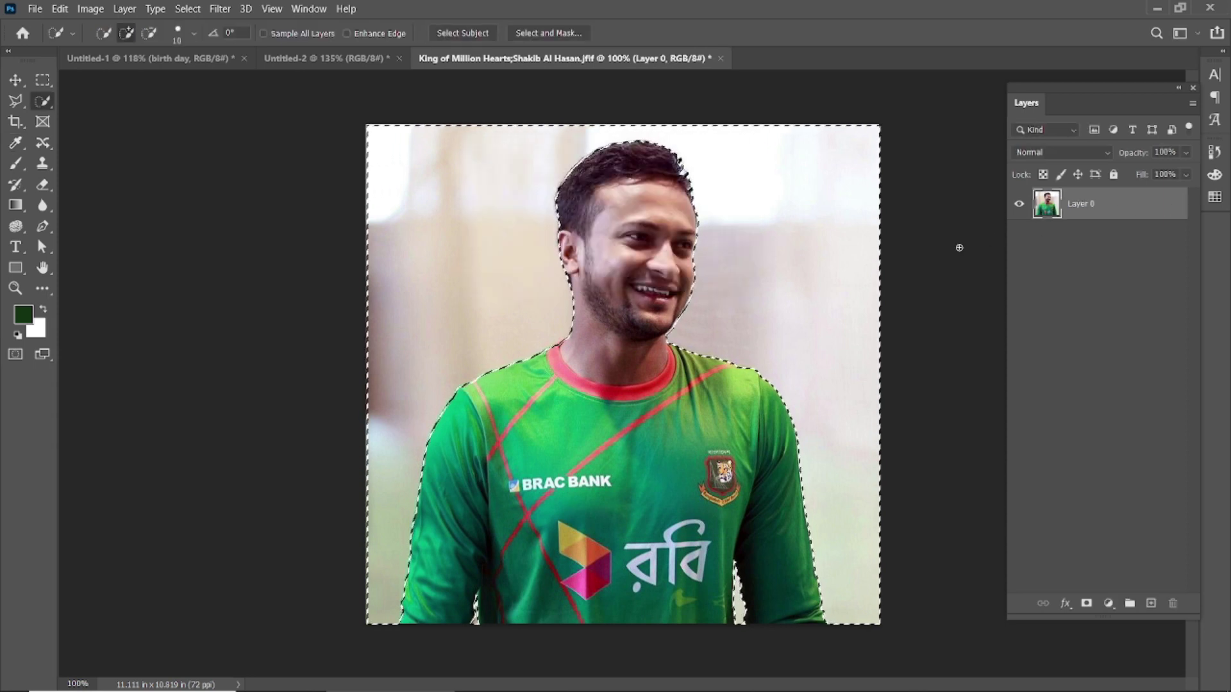
key(Delete)
Bring the player cut-out into the Untitled-2 document, scale it down to about 45% and place it over the right part of BIRTH DAY
key(v)
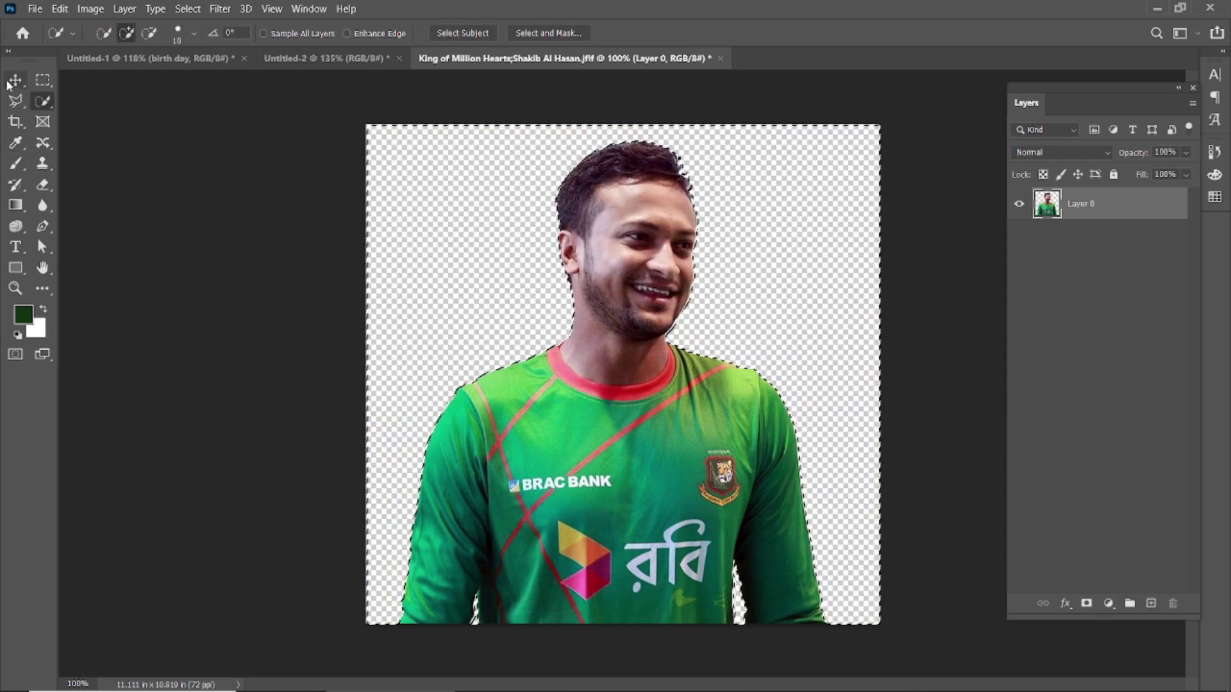
drag(659, 268, 343, 64)
drag(642, 340, 641, 336)
key(ctrl+minus)
drag(836, 123, 610, 376)
drag(558, 439, 677, 376)
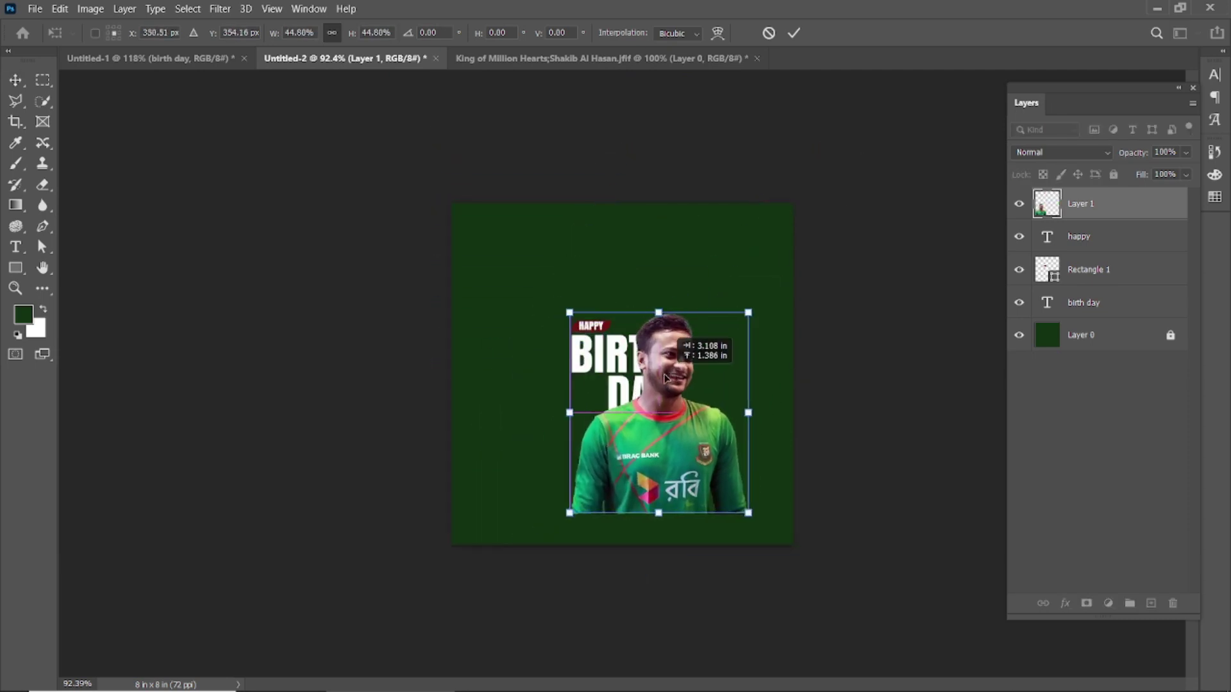
key(ctrl+plus)
click(793, 32)
key(ctrl+plus)
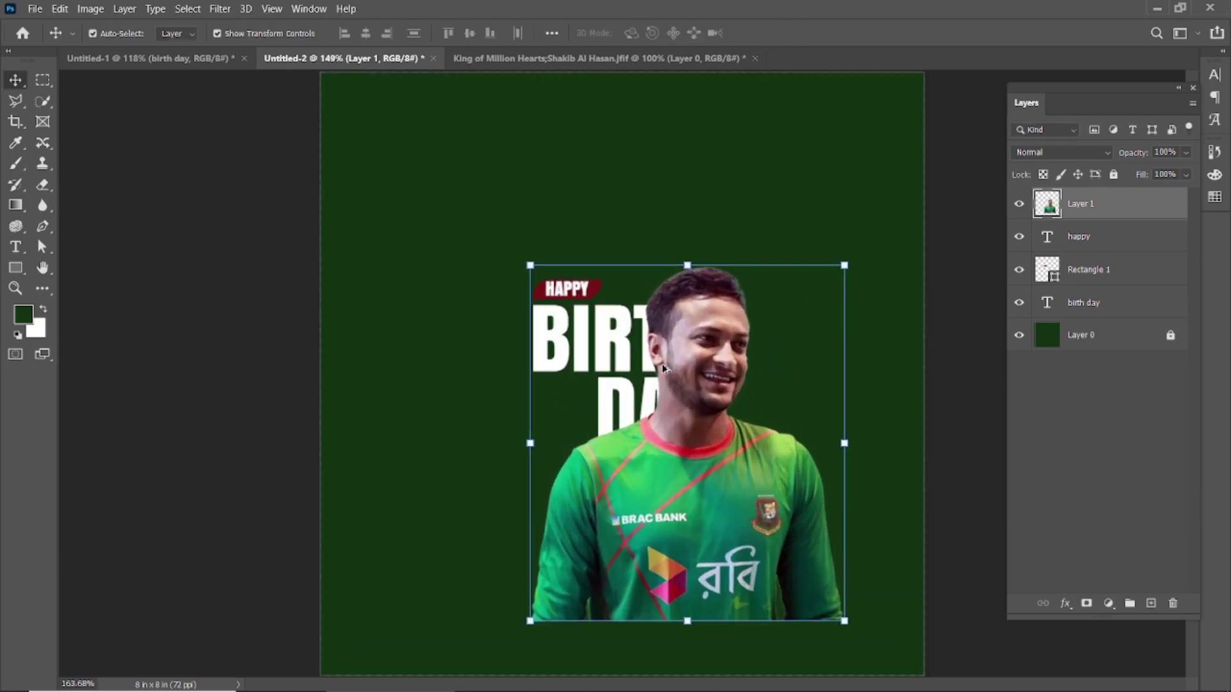
Move the player cut-out to the lower-right corner of the canvas, clear of the BIRTH DAY text
click(816, 217)
click(603, 364)
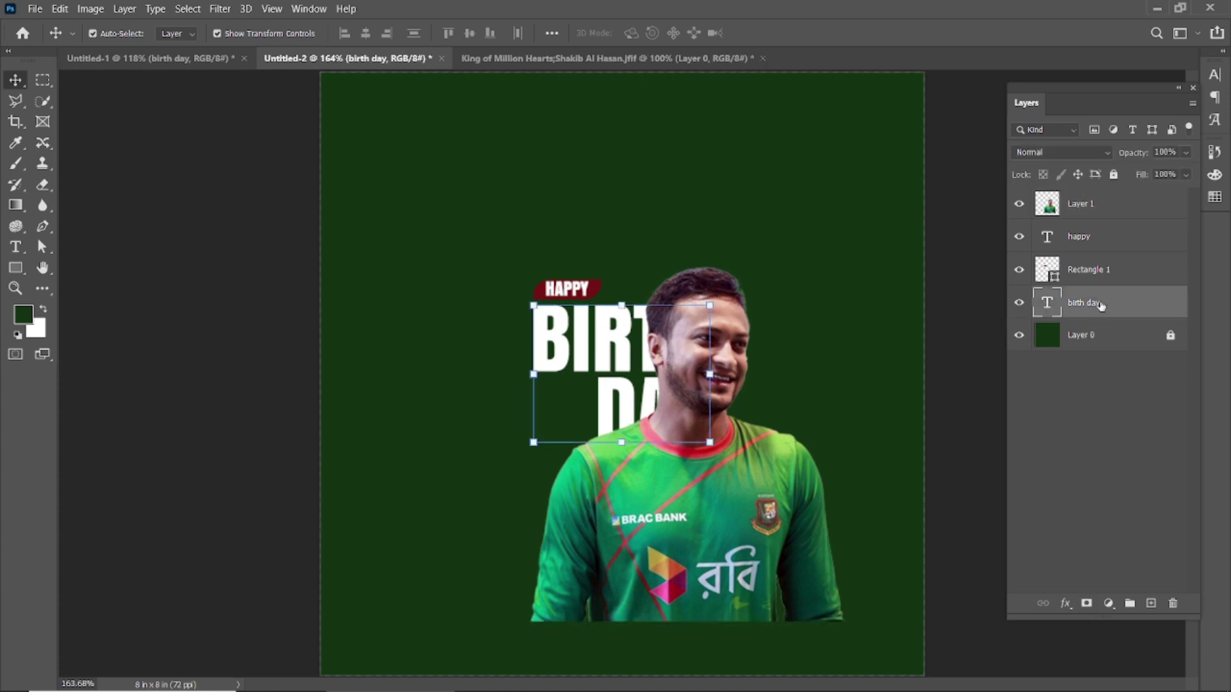
drag(763, 558, 920, 628)
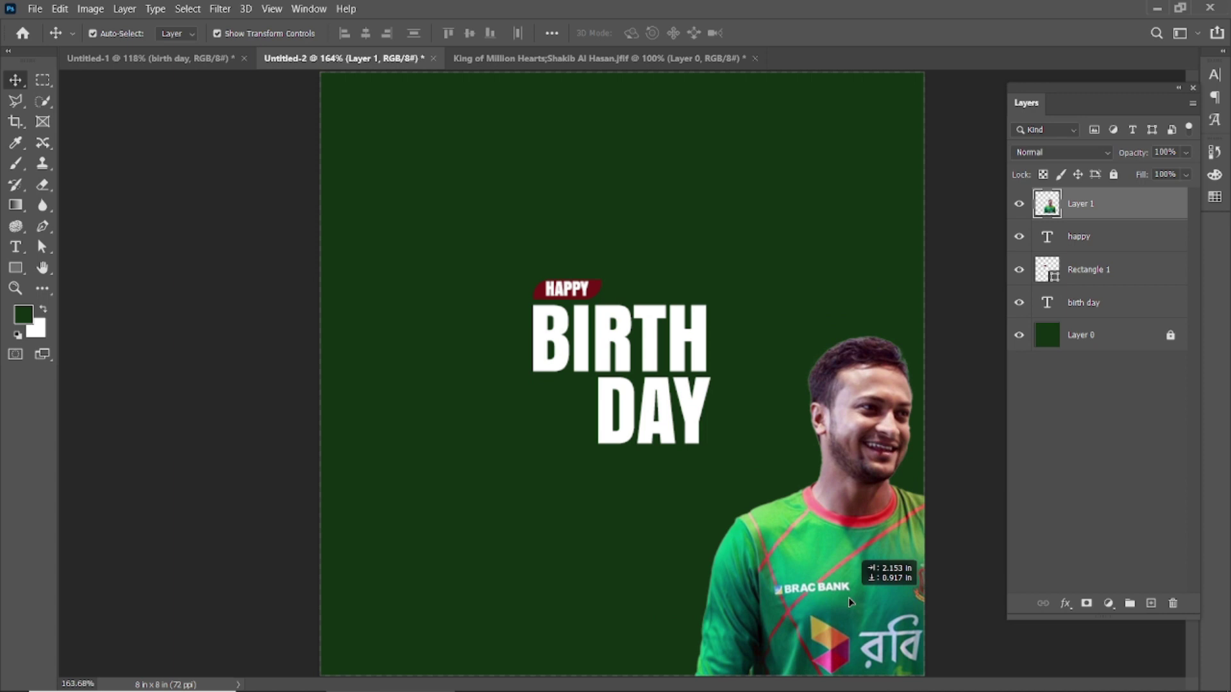
Duplicate the birth day text layer
click(1091, 304)
drag(1095, 304, 1151, 604)
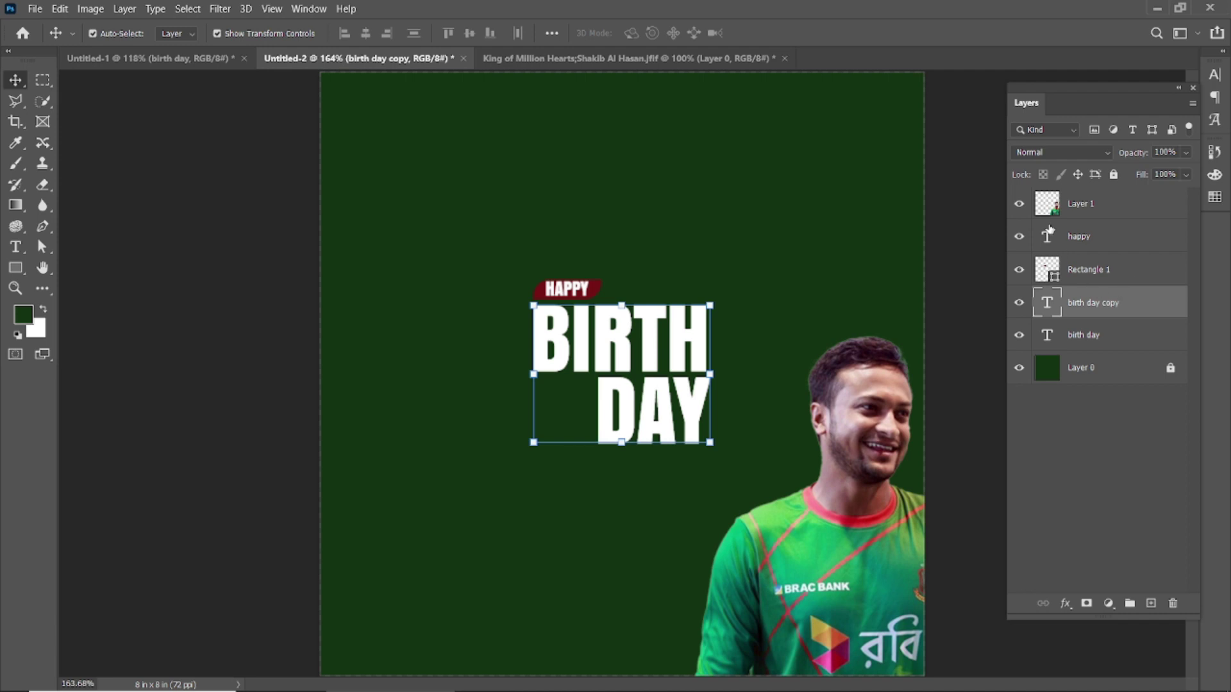
Move the birth day copy text layer to the top of the layer stack and set its fill to 0%
drag(1093, 309, 1082, 197)
click(1186, 175)
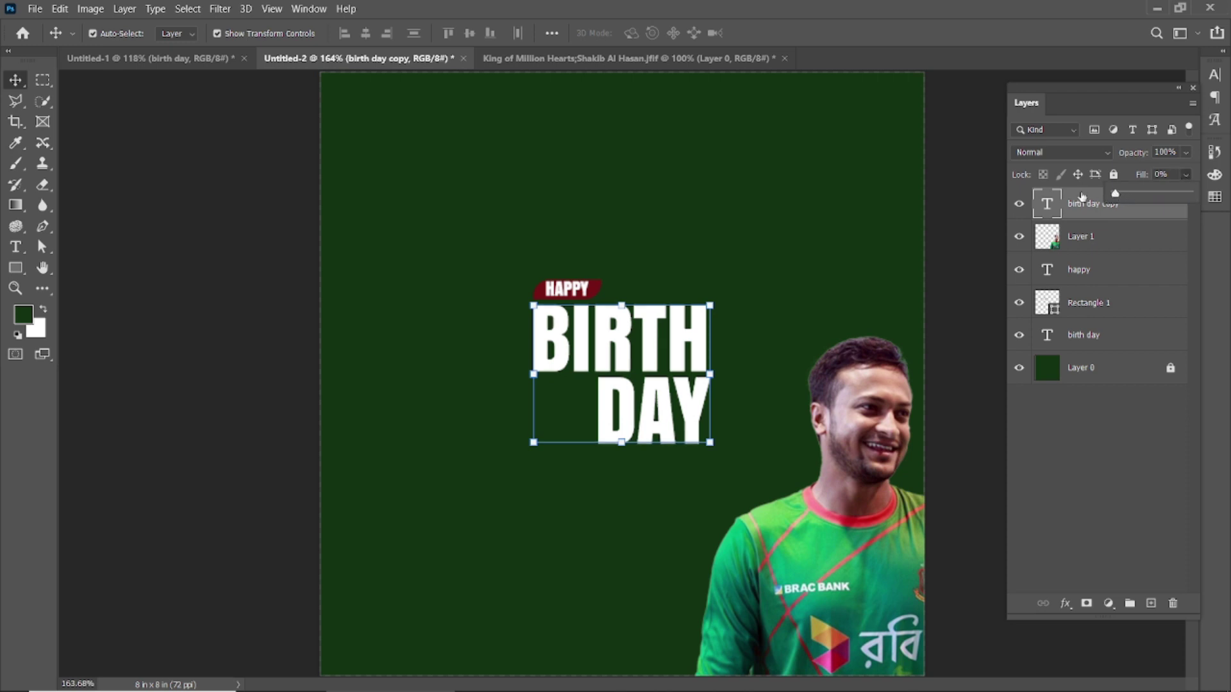
click(1149, 214)
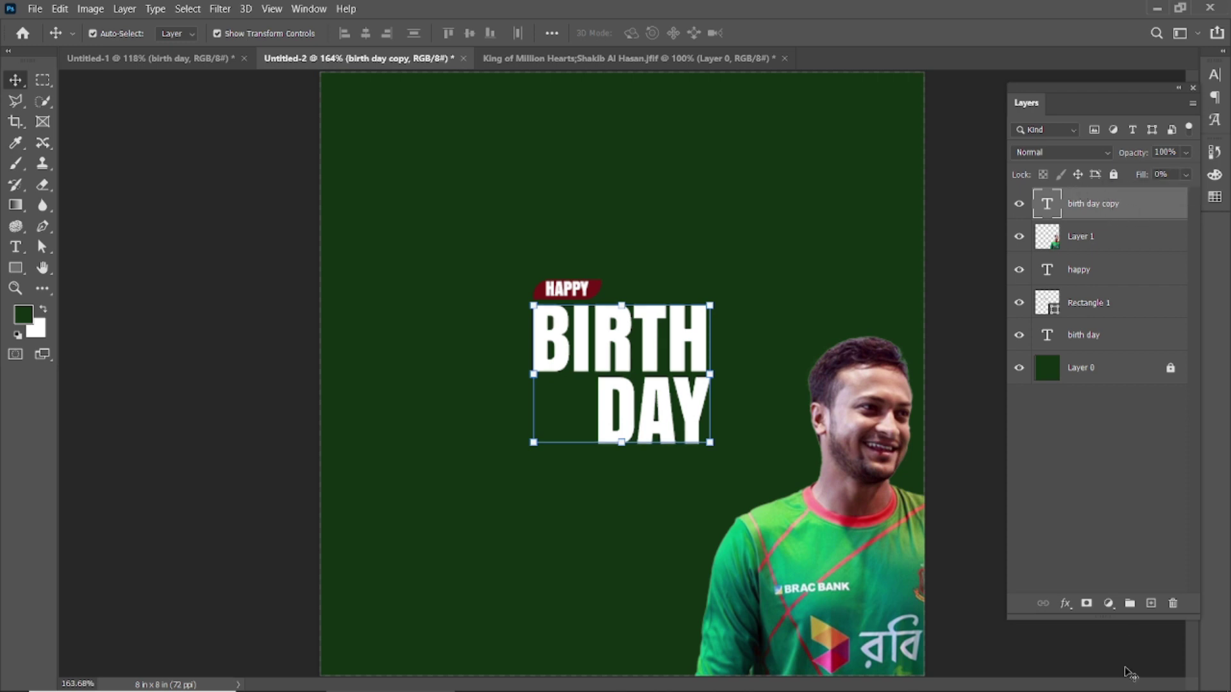
Add a 1 px white centered Stroke effect at 100% opacity to the birth day copy layer
click(1065, 604)
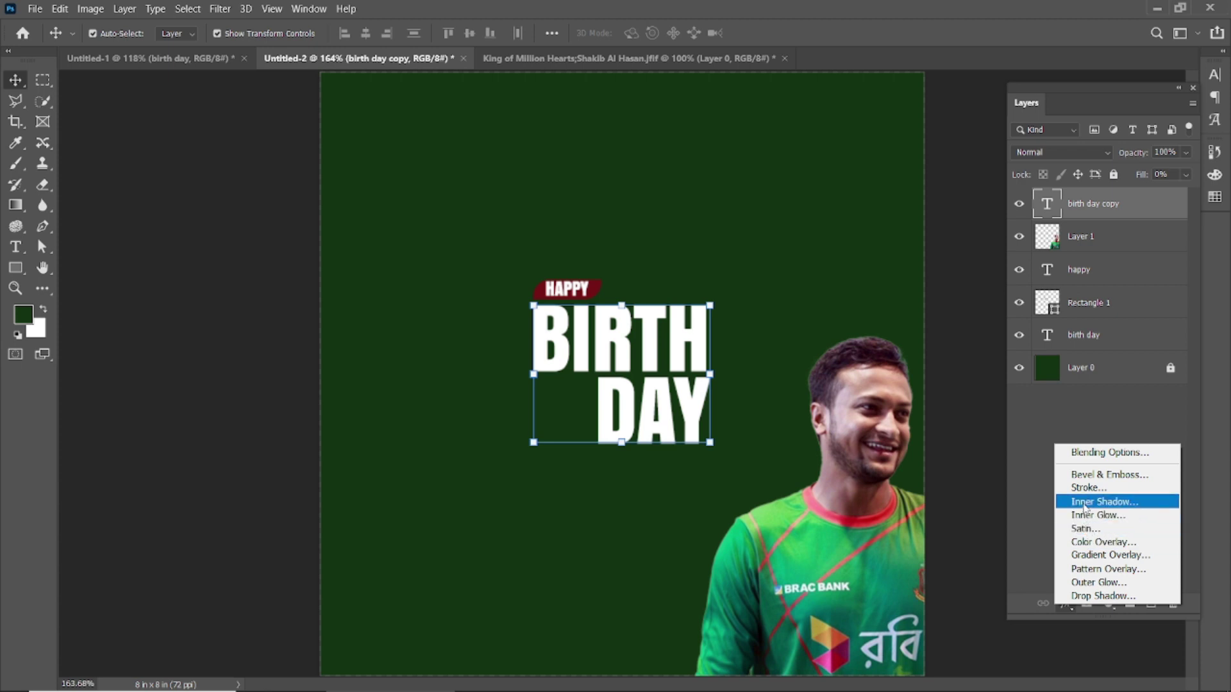
click(1084, 489)
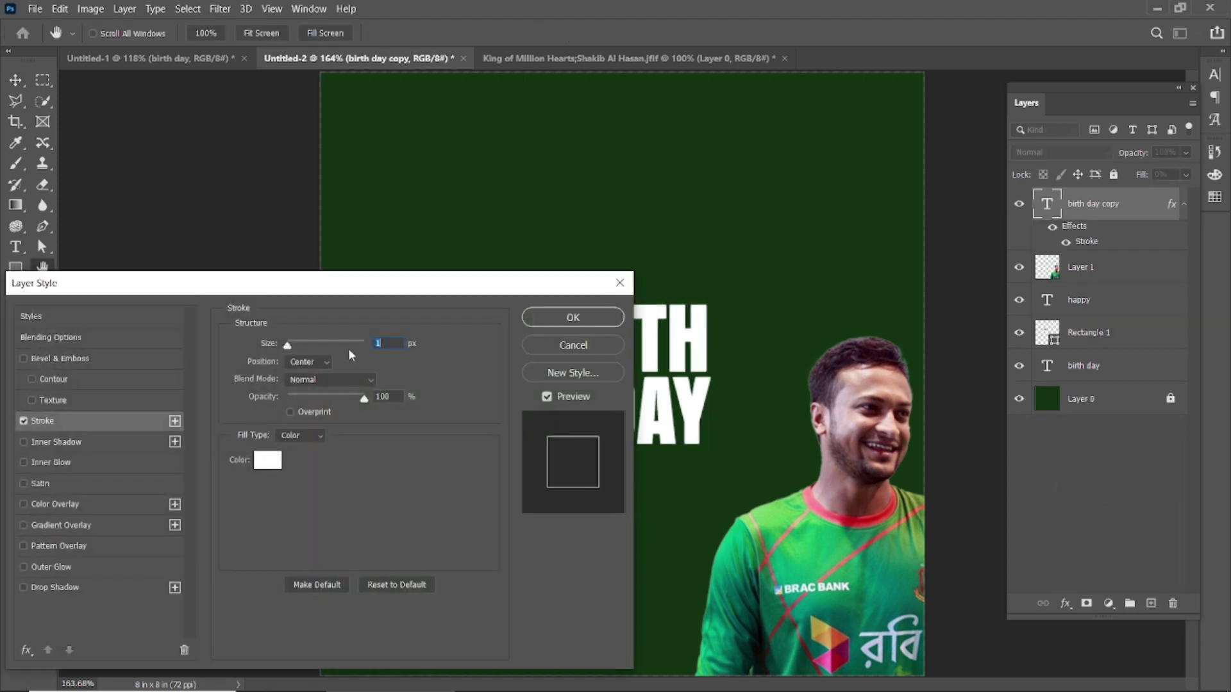
click(542, 319)
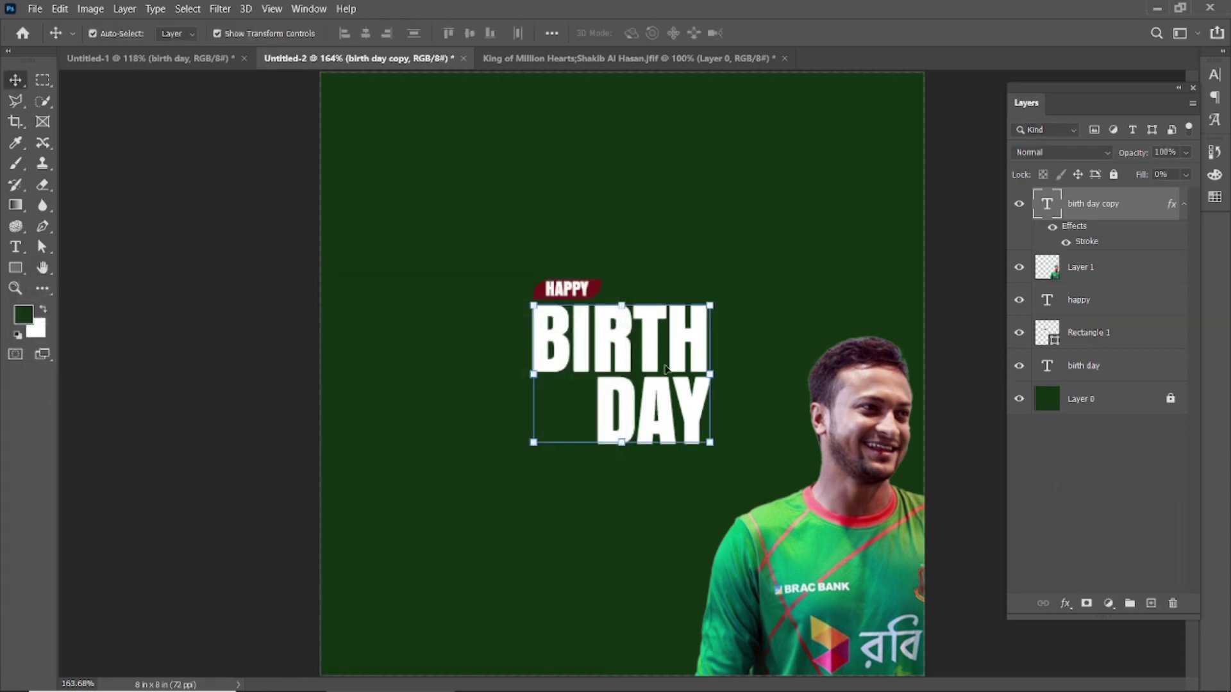
Move the player cut-out over the right part of the BIRTH DAY text so the face sits behind the outlined letters
drag(855, 476, 678, 395)
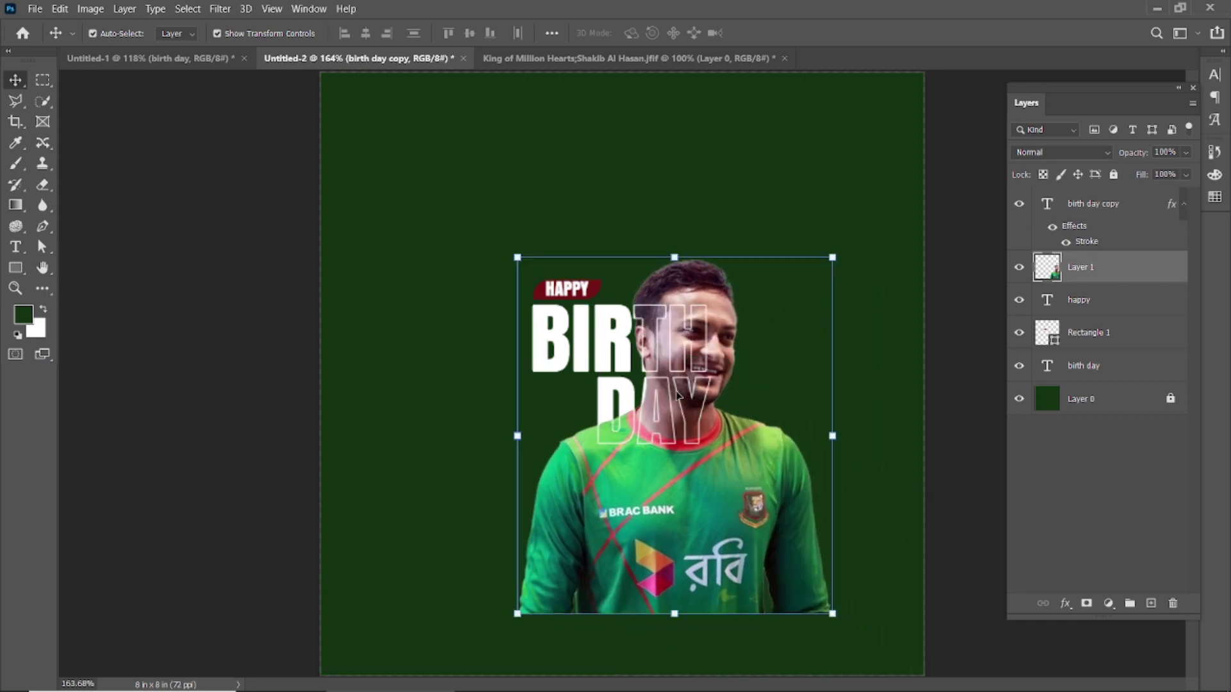
scroll(700, 365, up, 2)
scroll(699, 367, down, 3)
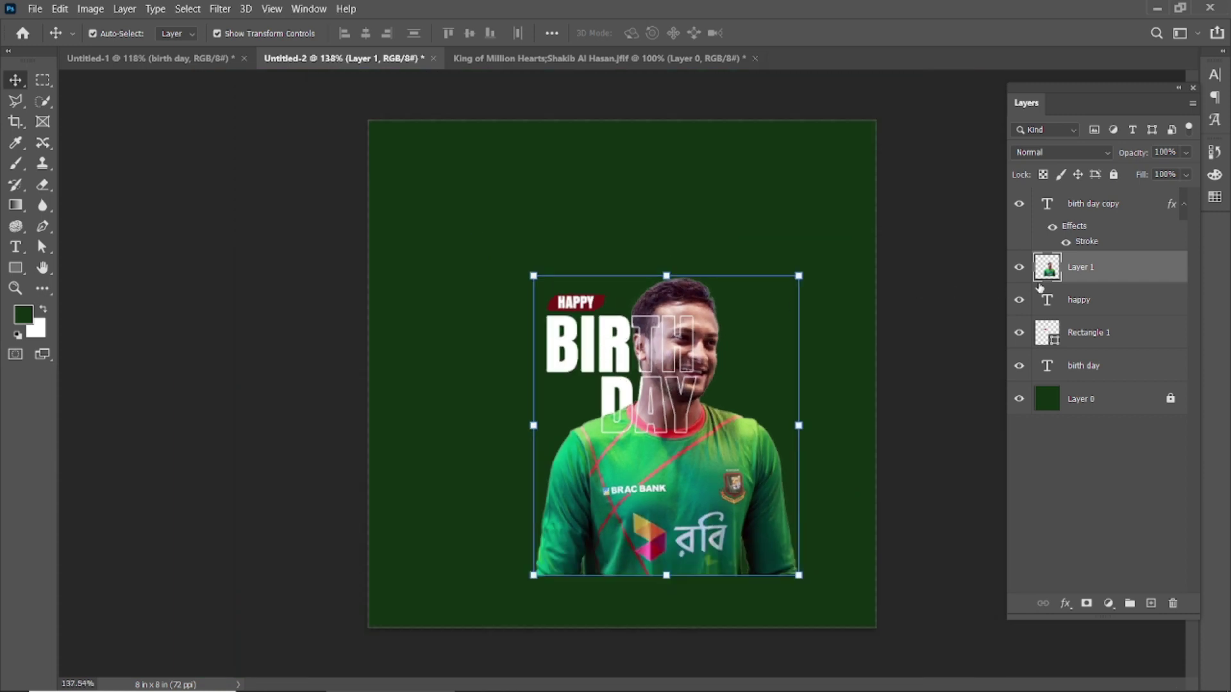
Link the birth day copy layer with the original birth day layer
click(1104, 205)
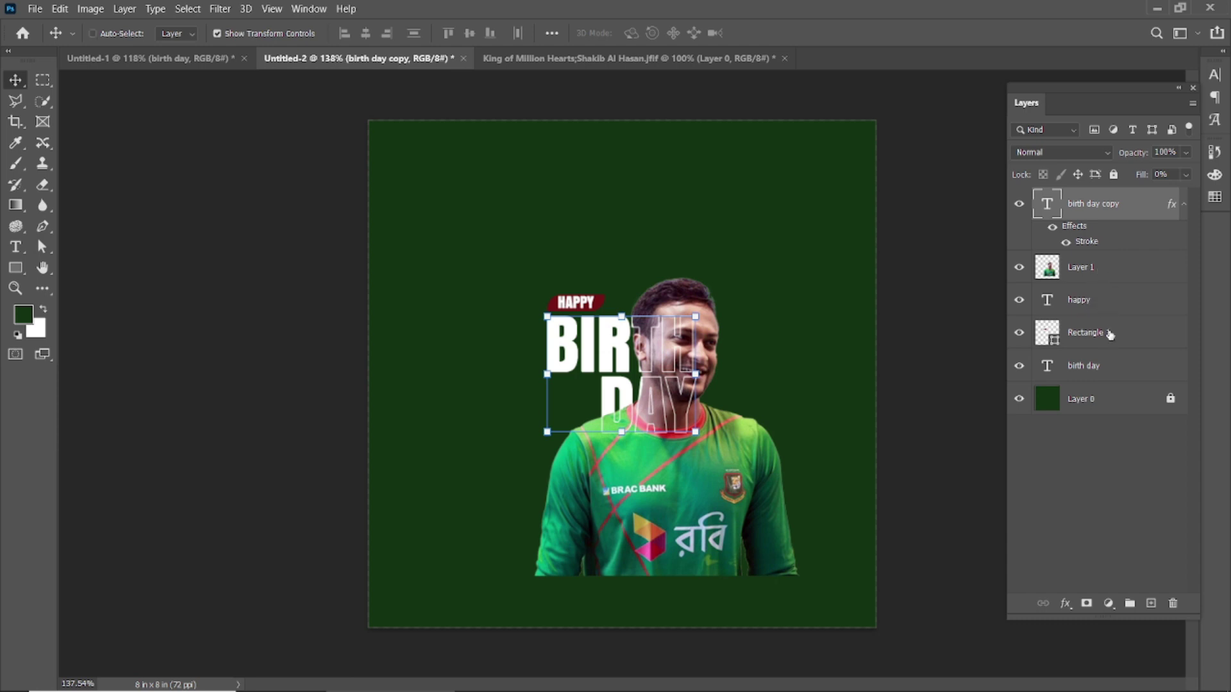
ctrl+click(1107, 363)
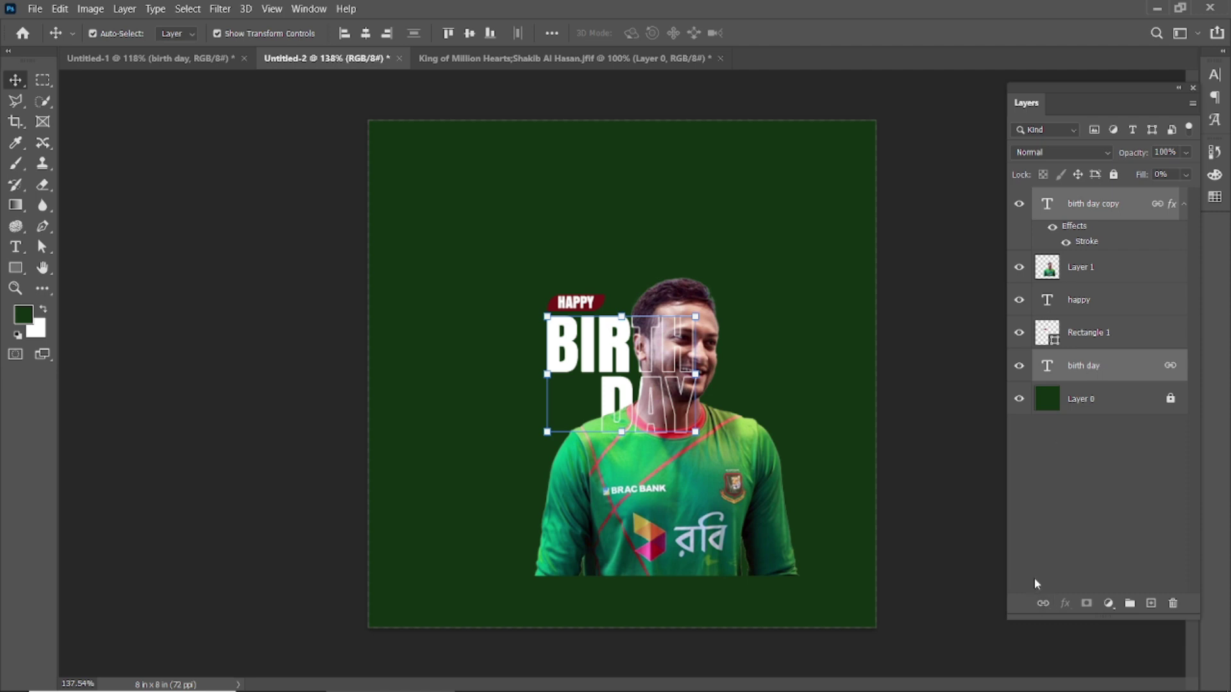
mouse_move(621, 355)
mouse_down()
mouse_move(641, 320)
mouse_move(541, 395)
mouse_move(647, 359)
mouse_move(588, 406)
mouse_move(689, 410)
mouse_move(599, 359)
mouse_move(617, 354)
mouse_up()
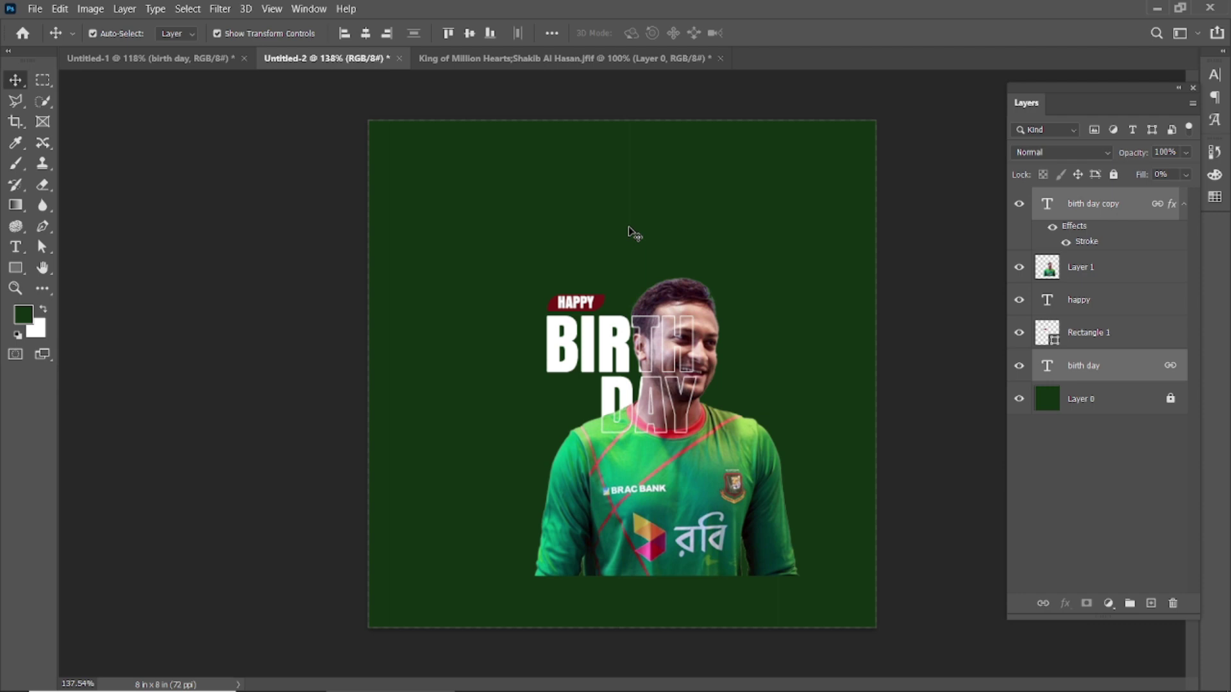
click(634, 234)
Flip the player cut-out horizontally so he faces the other way, keeping it over the BIRTH DAY text
scroll(638, 237, up, 4)
click(701, 297)
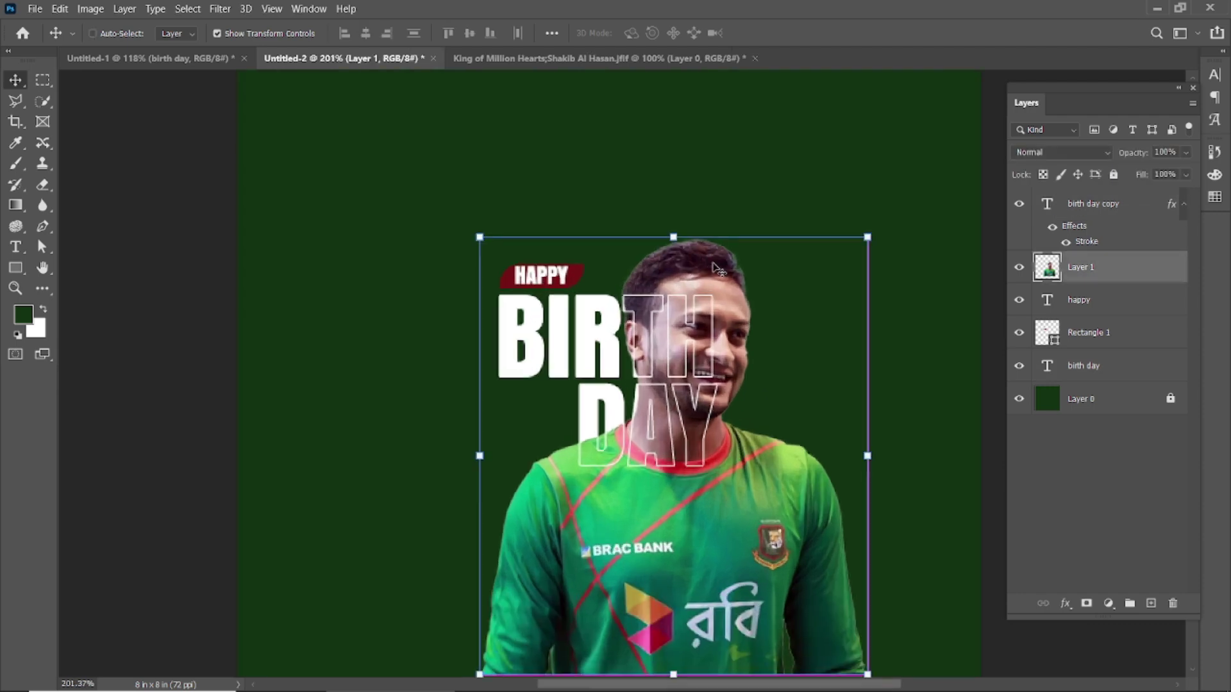
key(ctrl+t)
right_click(716, 259)
click(758, 527)
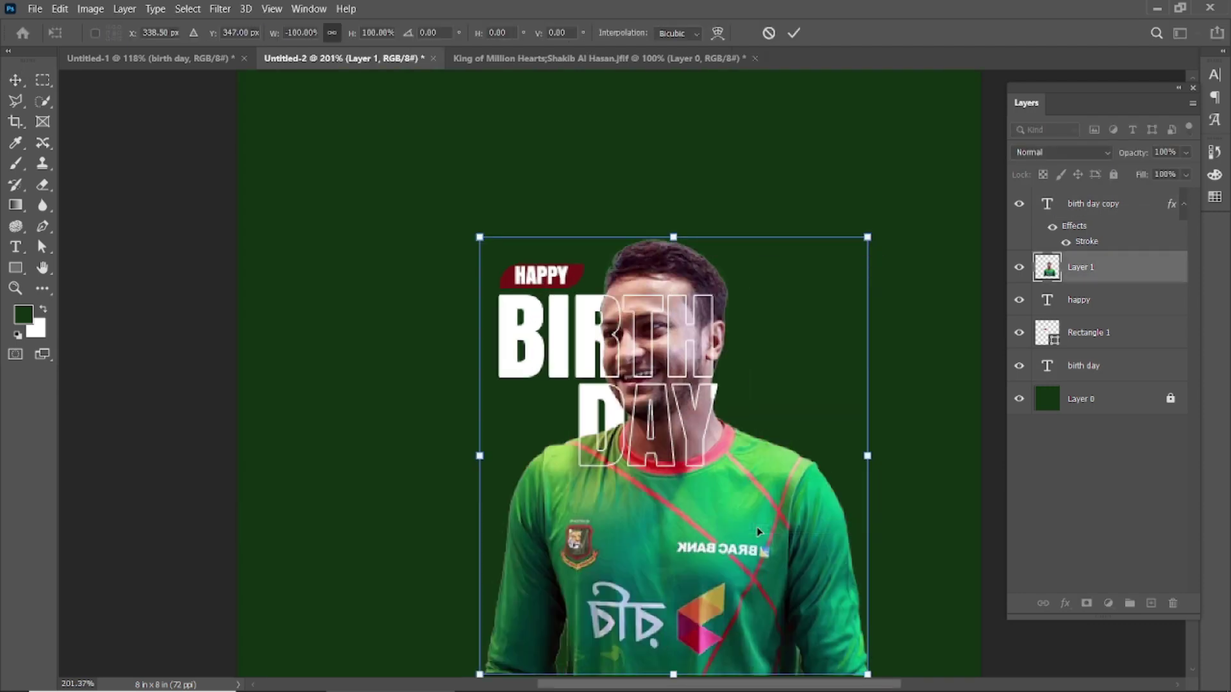
click(794, 33)
mouse_move(704, 515)
mouse_down()
mouse_move(719, 493)
mouse_move(708, 513)
mouse_up()
scroll(708, 513, down, 4)
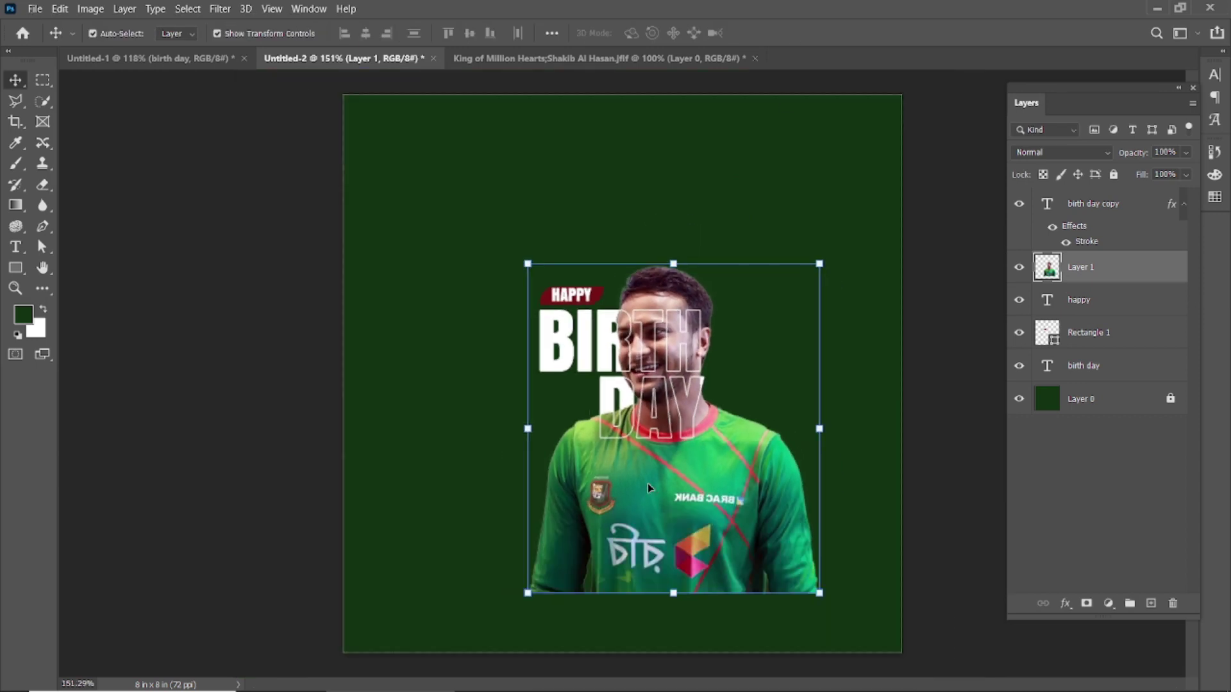
Scale the texts, HAPPY tag and player together to about 127%, and lower the player to the canvas's bottom edge
drag(449, 234, 761, 413)
drag(826, 258, 857, 220)
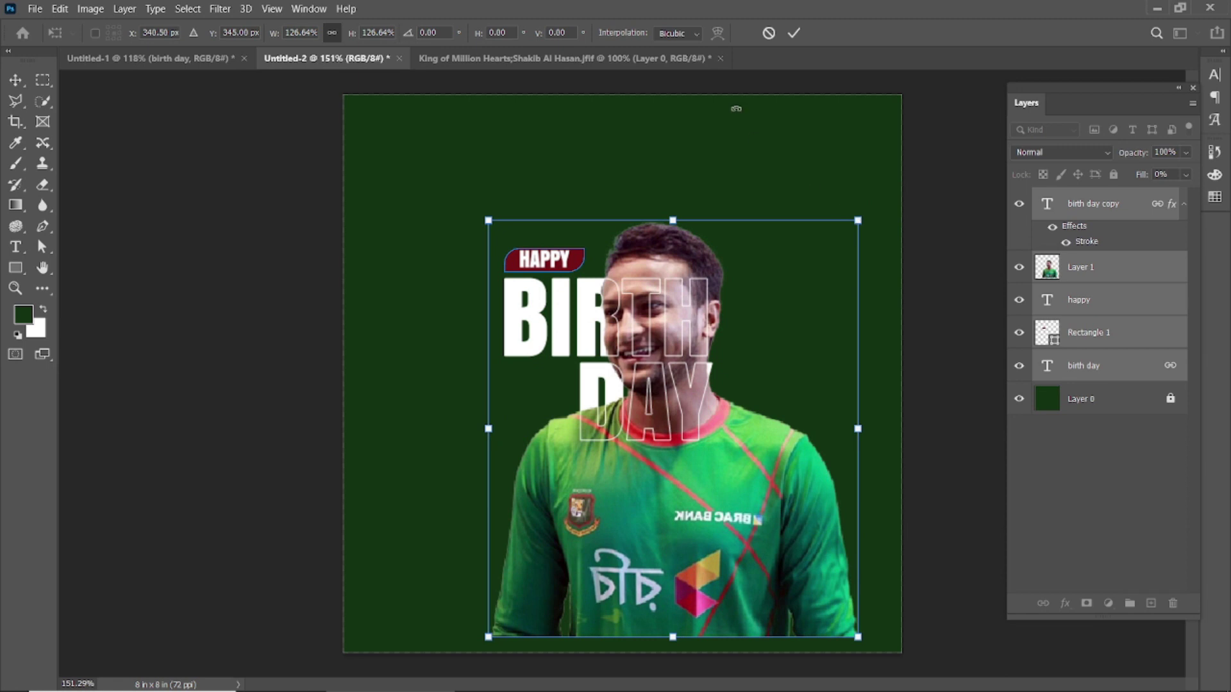
click(794, 33)
click(723, 138)
mouse_move(672, 264)
mouse_down()
mouse_move(683, 275)
mouse_move(665, 274)
mouse_up()
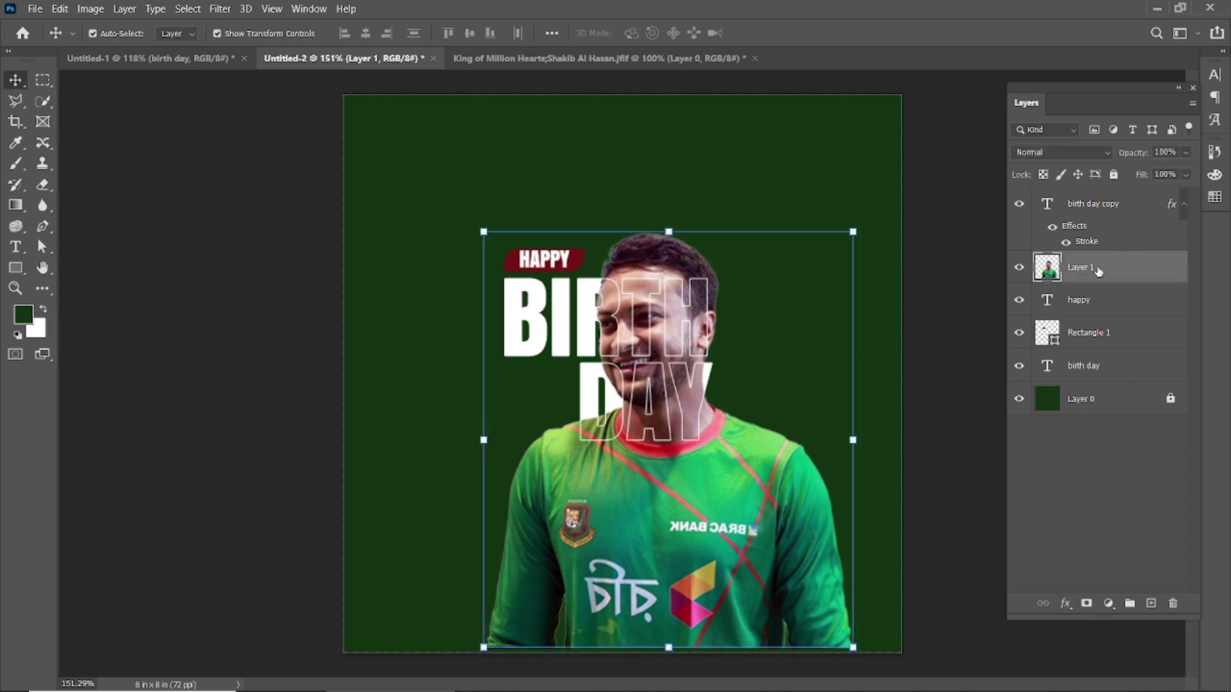
Add a layer mask to the player layer and choose a hard round brush
click(1086, 603)
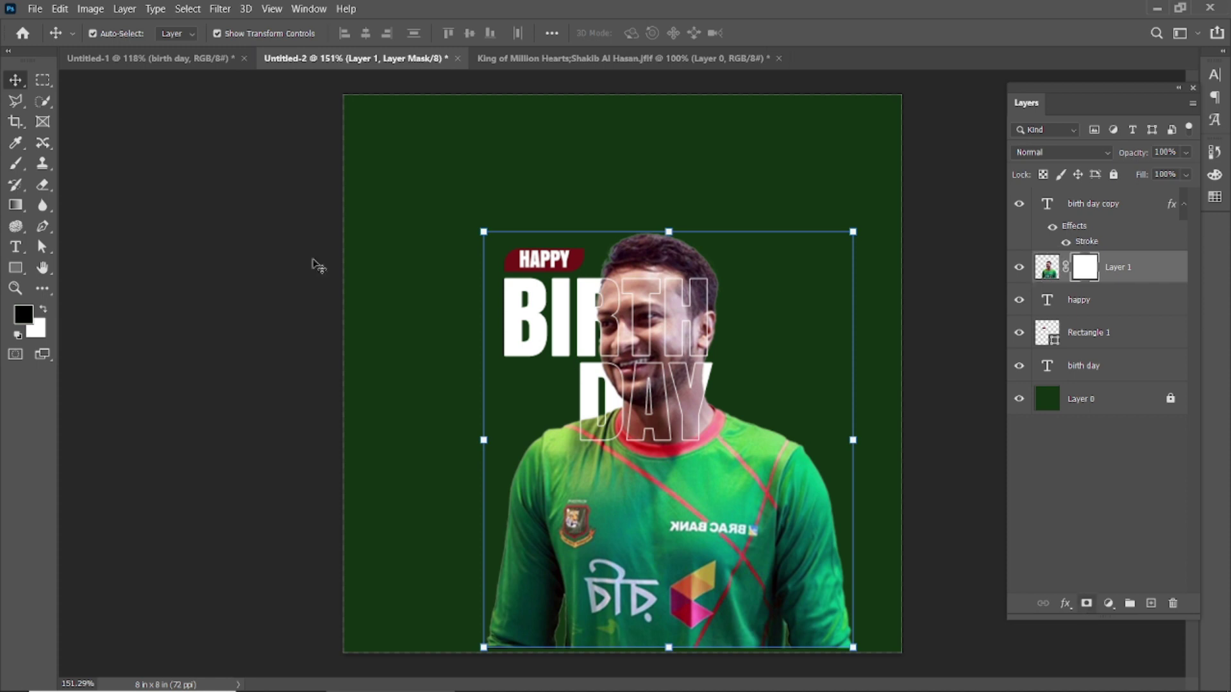
click(16, 163)
click(105, 34)
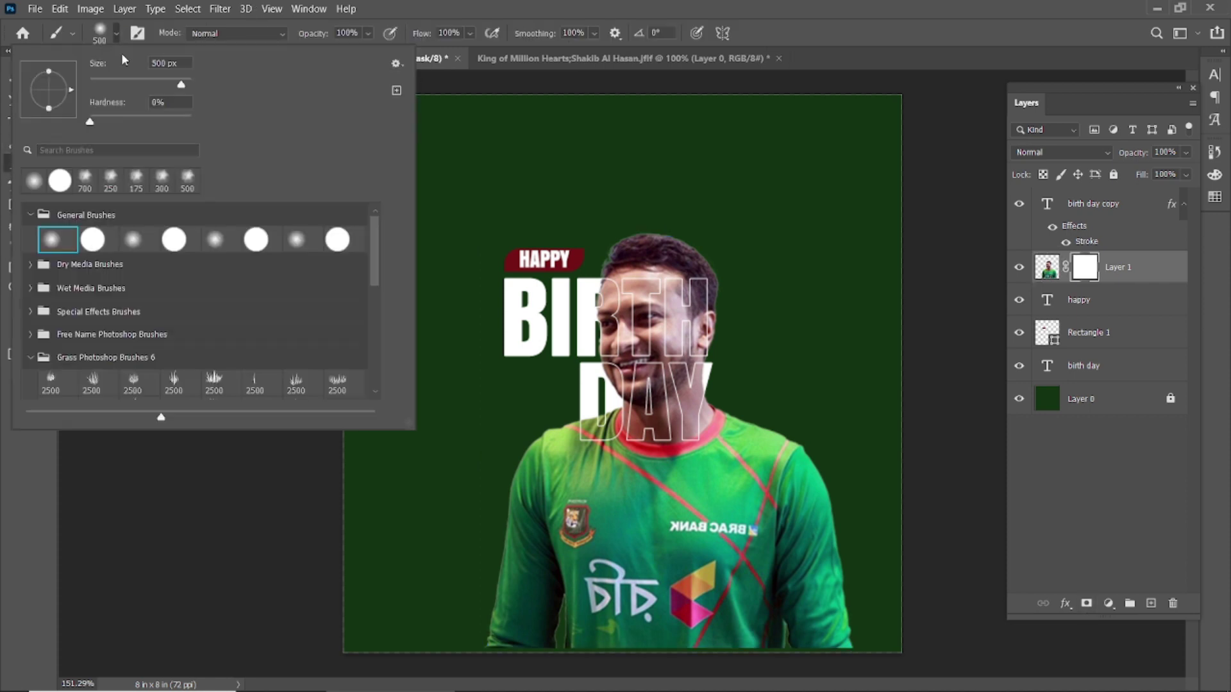
double_click(93, 240)
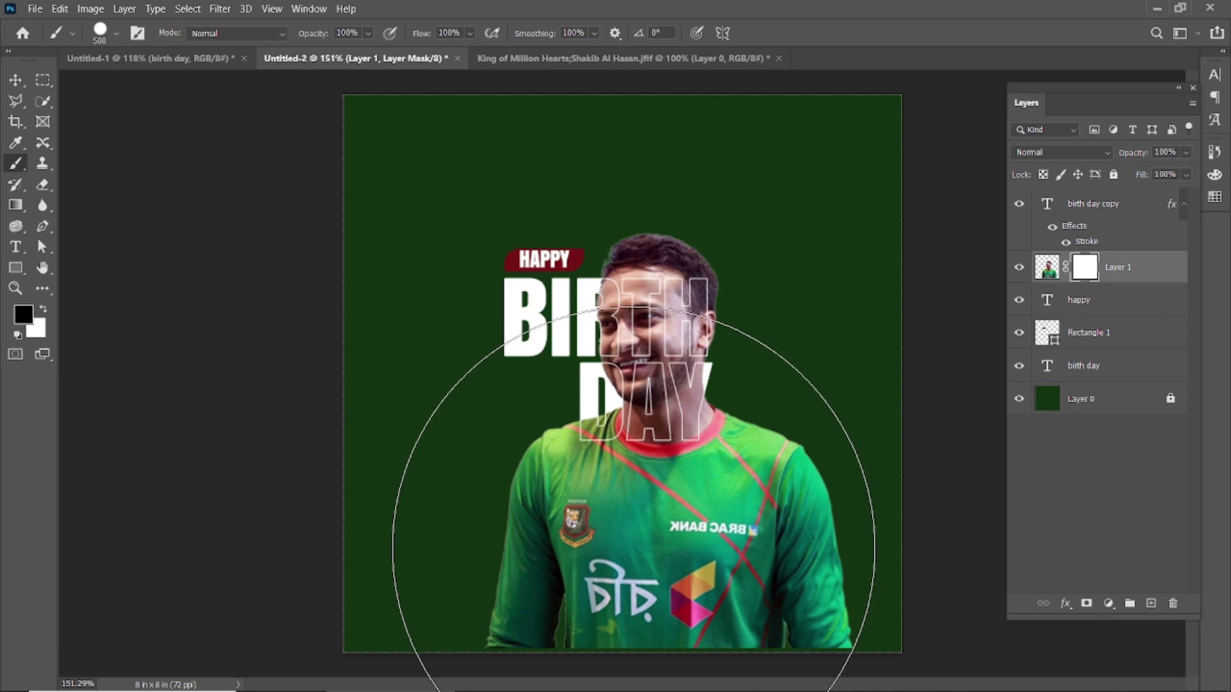
Reduce the brush to 175 px and paint black on the mask to hide the player's body below the shoulders
key(bracketleft)
key(bracketleft)
key(bracketleft)
key(bracketleft)
key(bracketleft)
mouse_move(508, 564)
mouse_down()
mouse_move(890, 584)
mouse_move(640, 627)
mouse_up()
scroll(667, 530, up, 3)
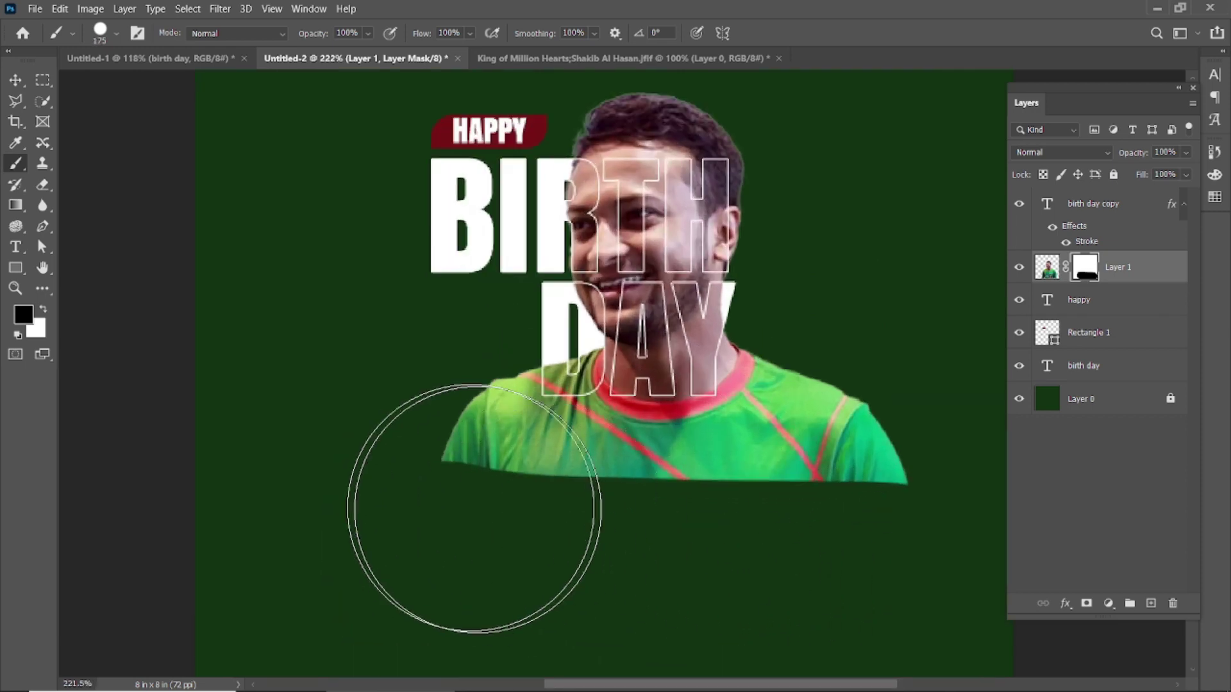
mouse_move(462, 526)
mouse_down()
mouse_move(618, 555)
mouse_move(864, 555)
mouse_move(532, 525)
mouse_move(968, 524)
mouse_up()
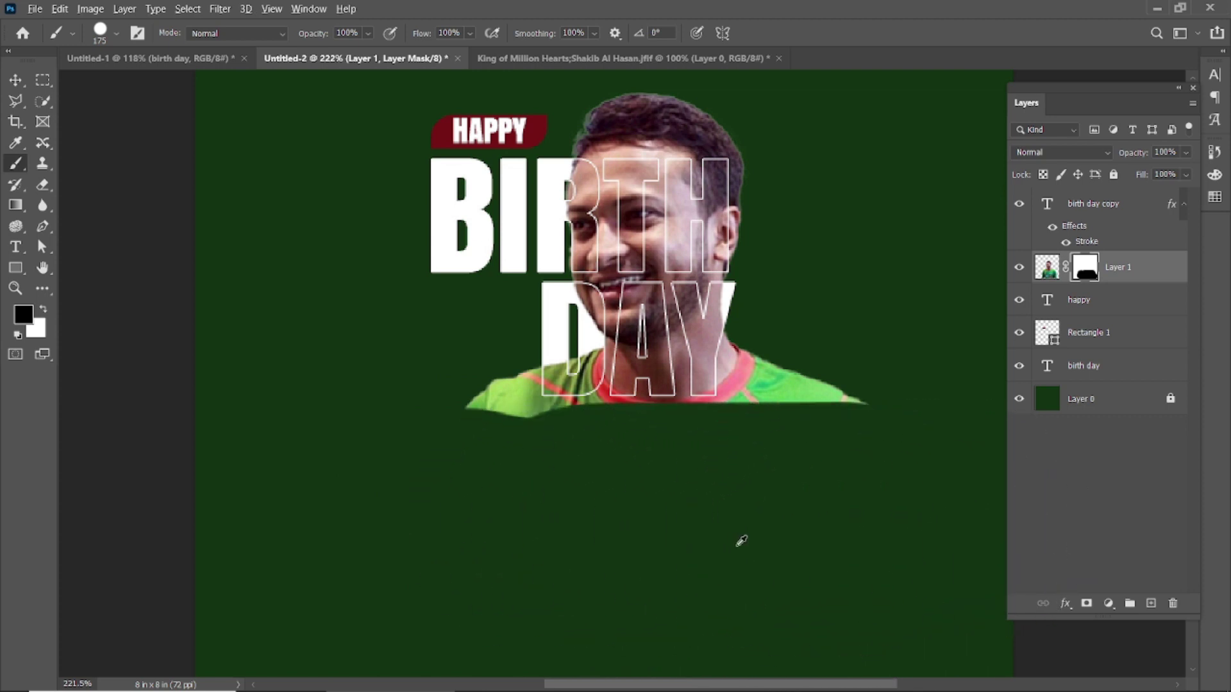
Try to trim the player's shirt along the bottom of the DAY text with more mask strokes, and undo them
scroll(739, 541, up, 2)
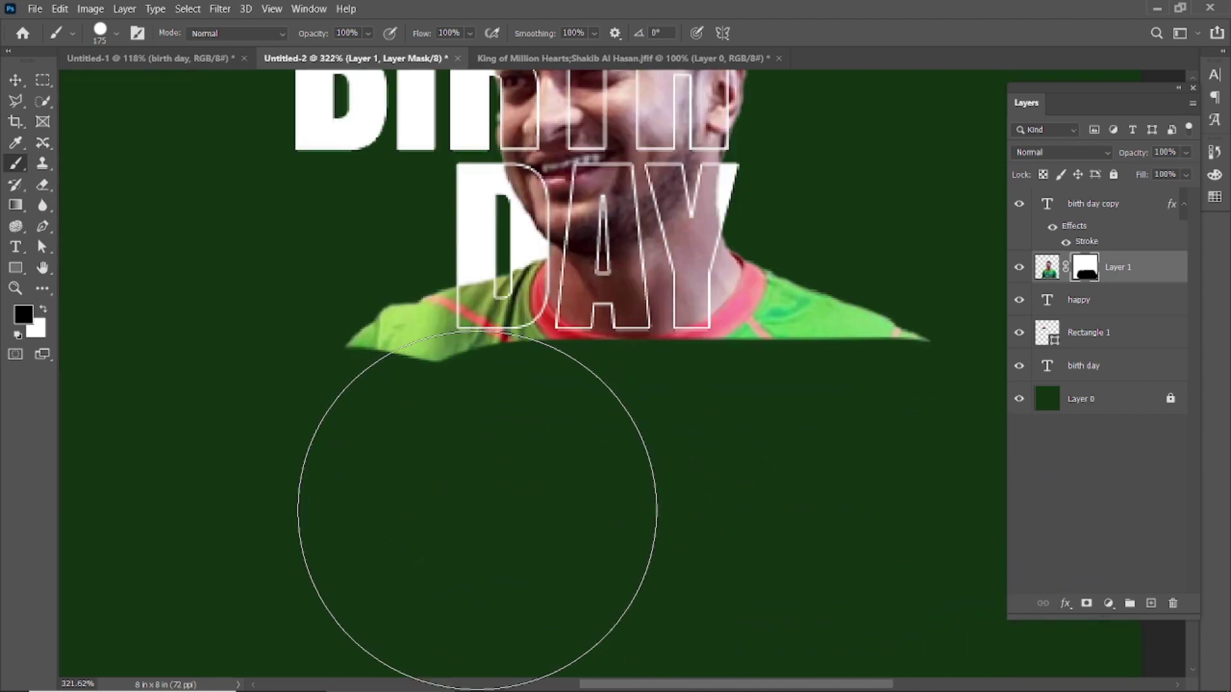
drag(477, 509, 556, 511)
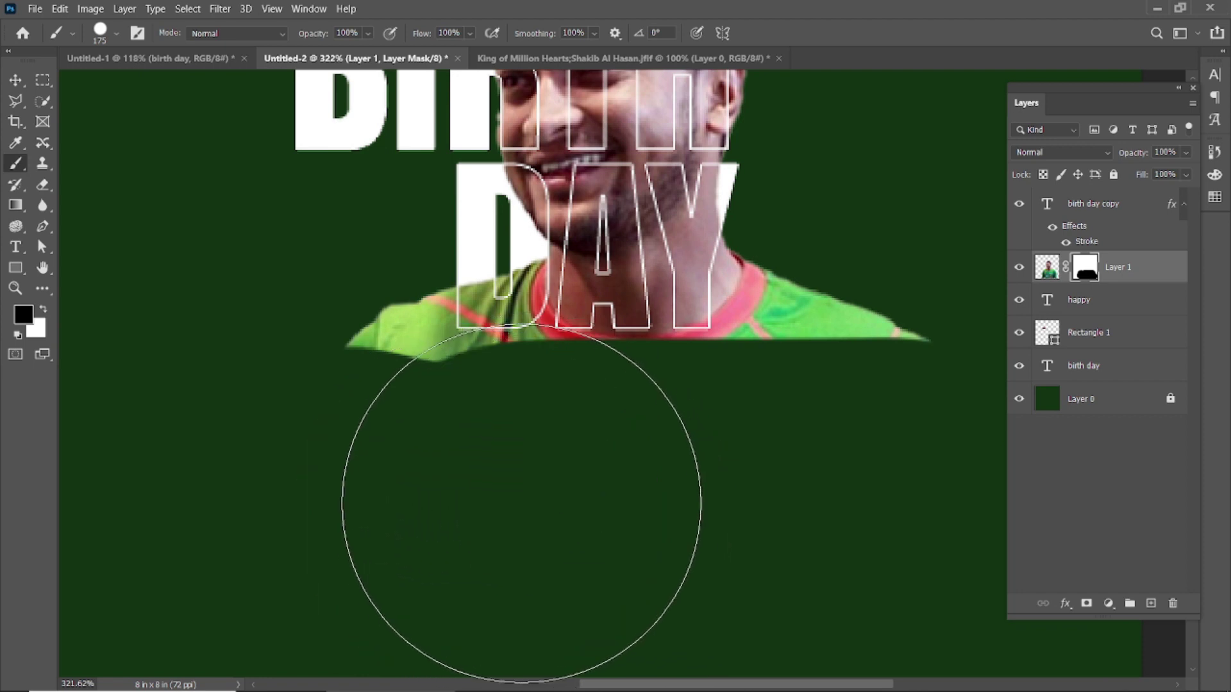
click(482, 508)
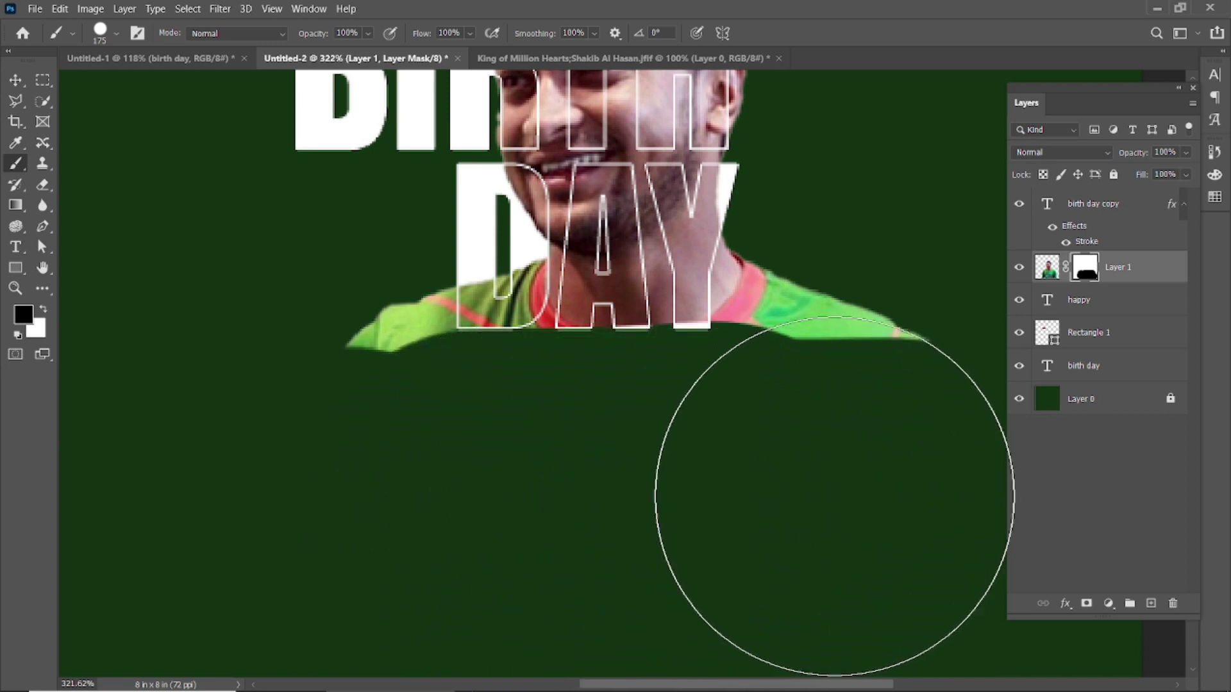
mouse_move(909, 508)
mouse_down()
mouse_move(851, 437)
mouse_move(691, 435)
mouse_move(666, 471)
mouse_up()
key(ctrl+z)
key(ctrl+z)
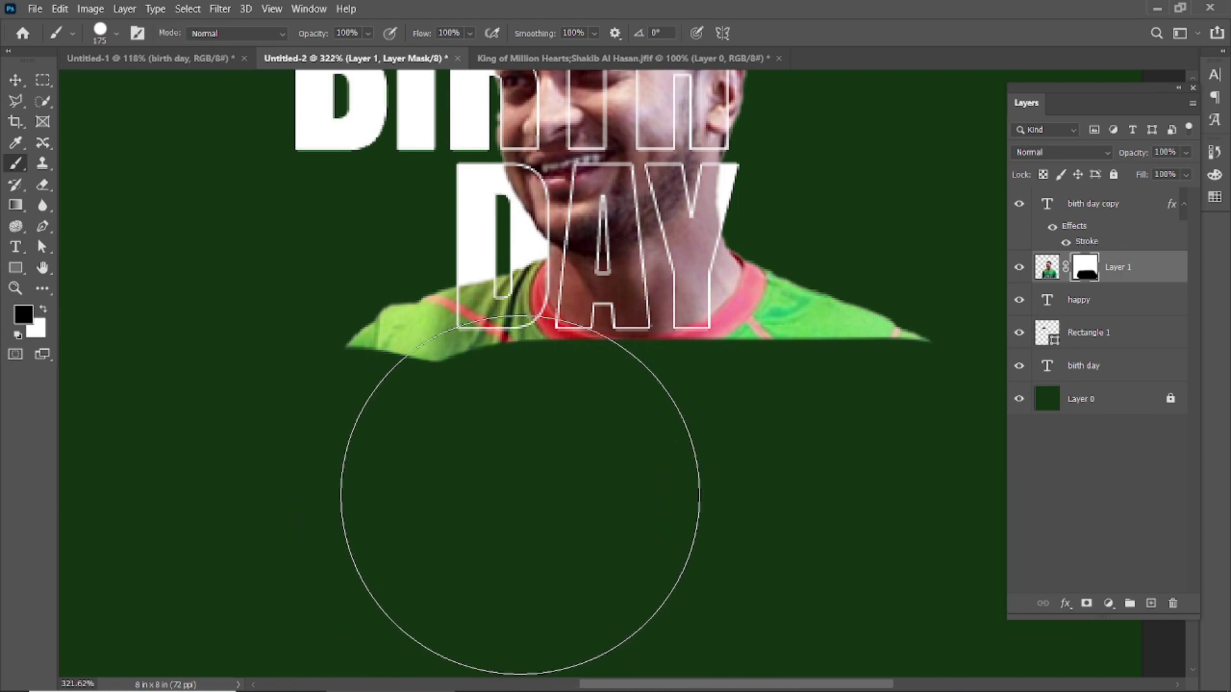
Undo the remaining mask painting and the layer mask on the player layer
key(ctrl+minus)
key(ctrl+minus)
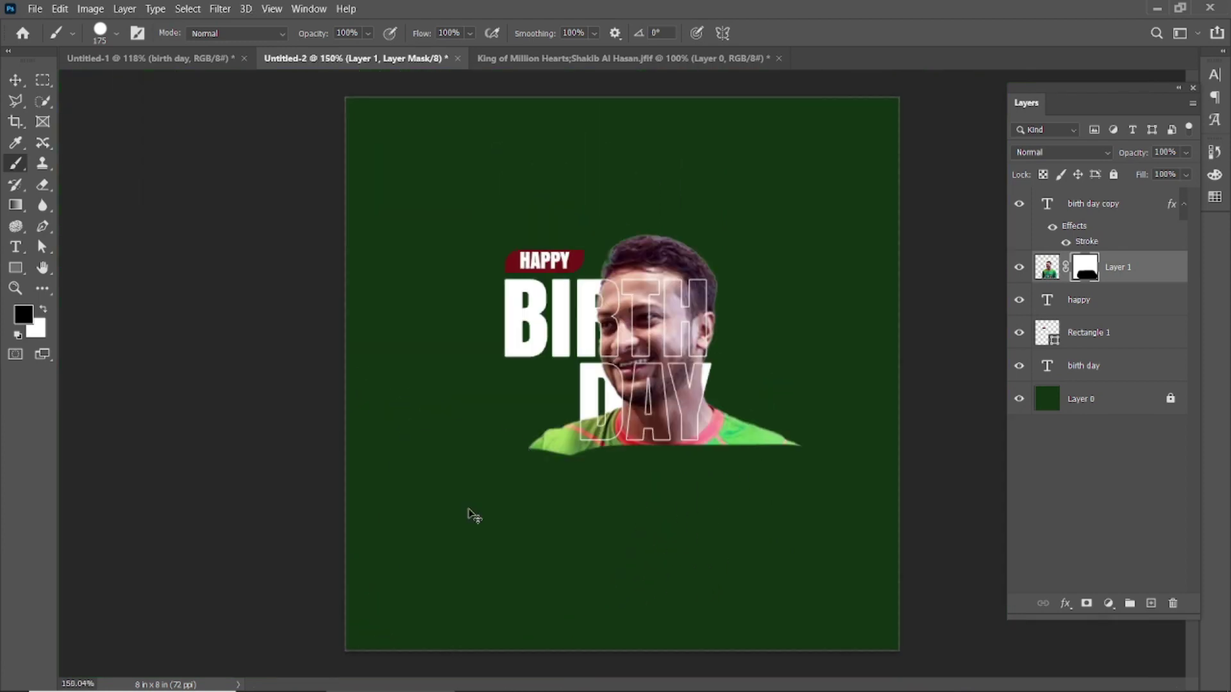
key(ctrl+z)
key(ctrl+z)
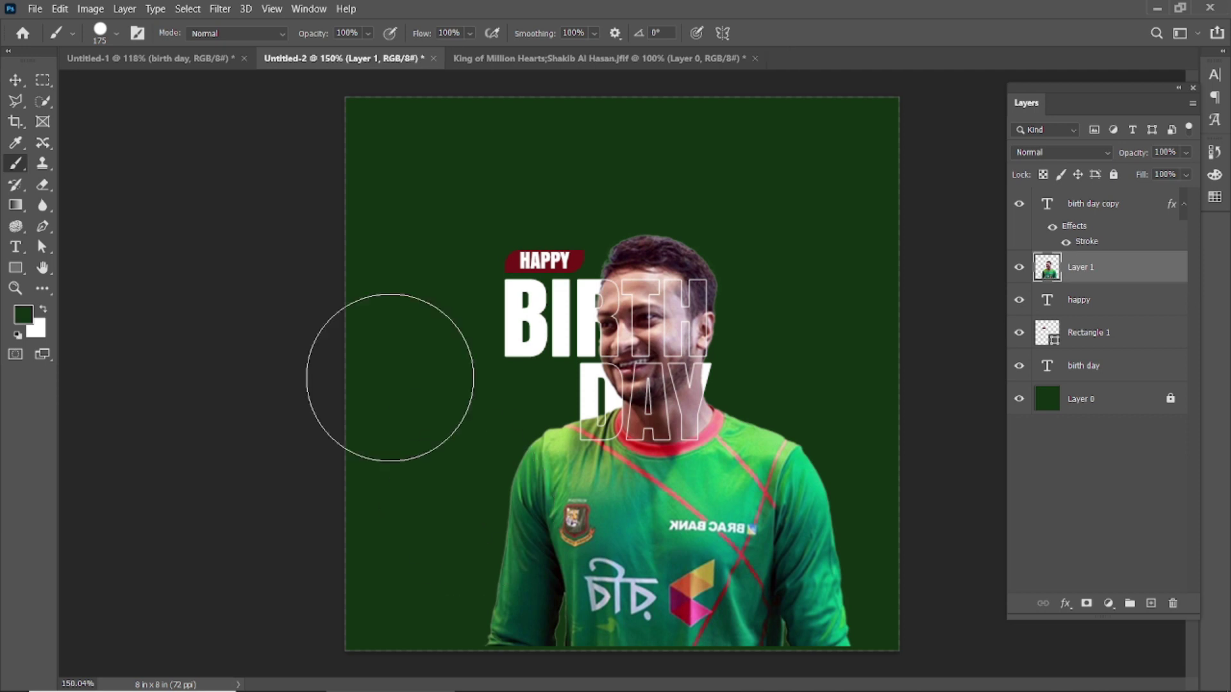
Move the player cut-out to the lower-right part of the canvas, clear of the BIRTH DAY text
click(18, 85)
click(1099, 213)
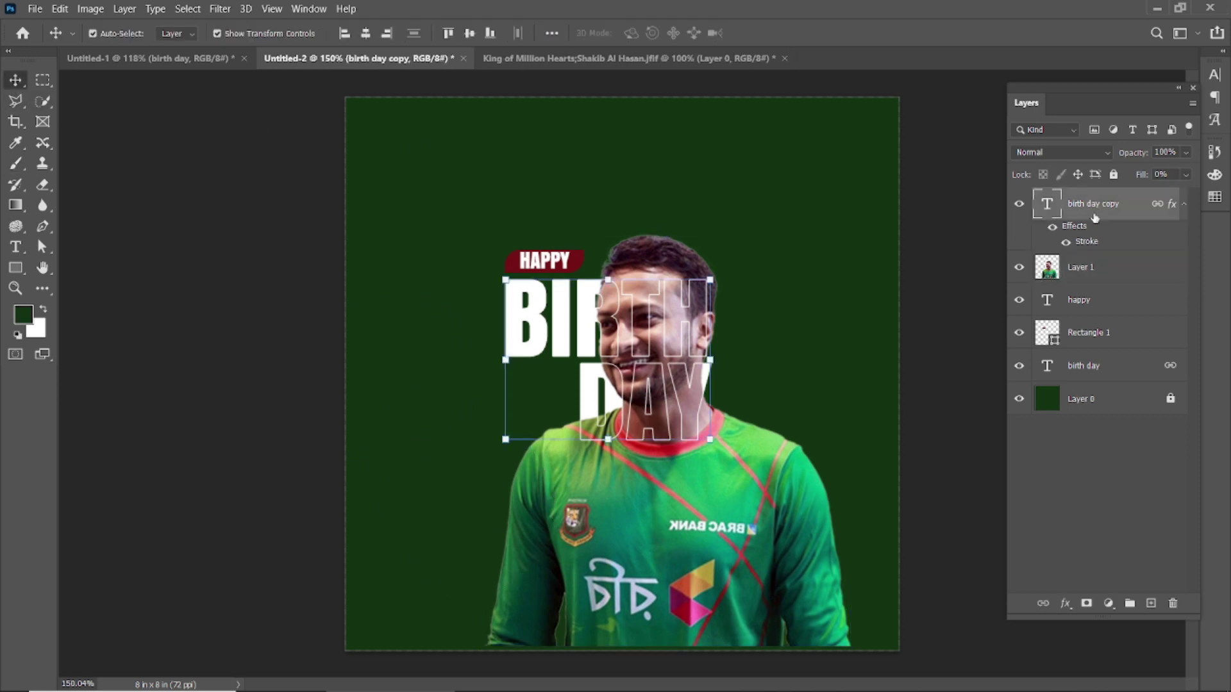
ctrl+click(1087, 366)
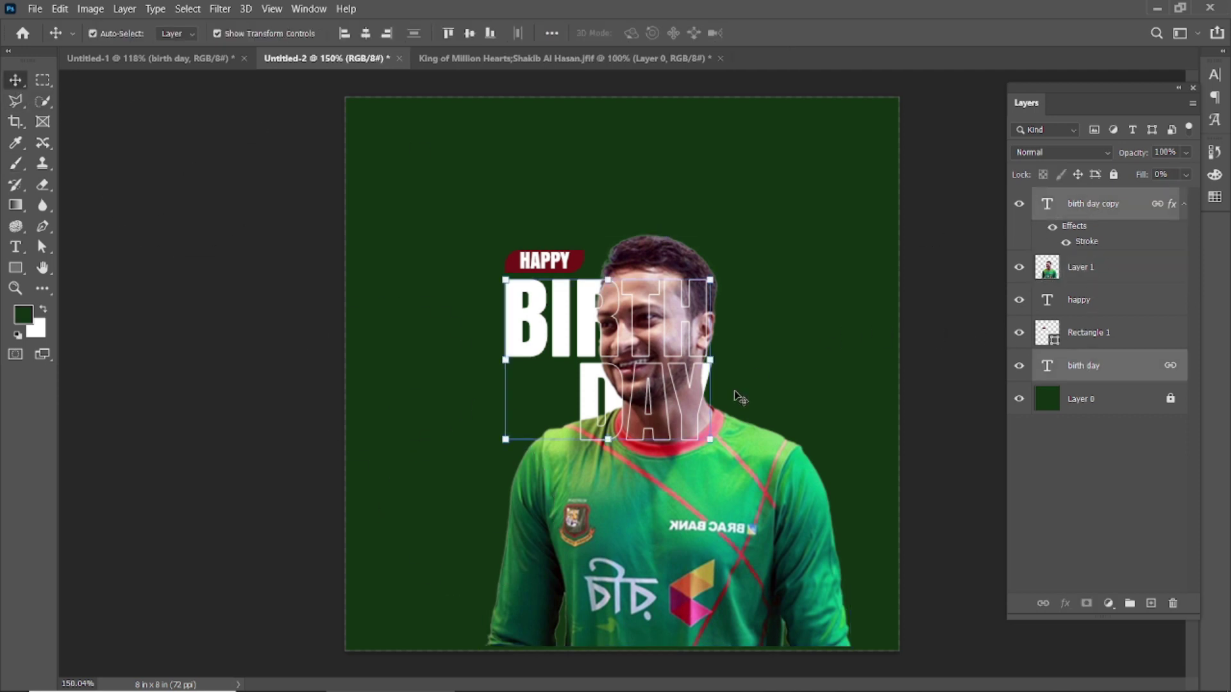
drag(723, 469, 868, 488)
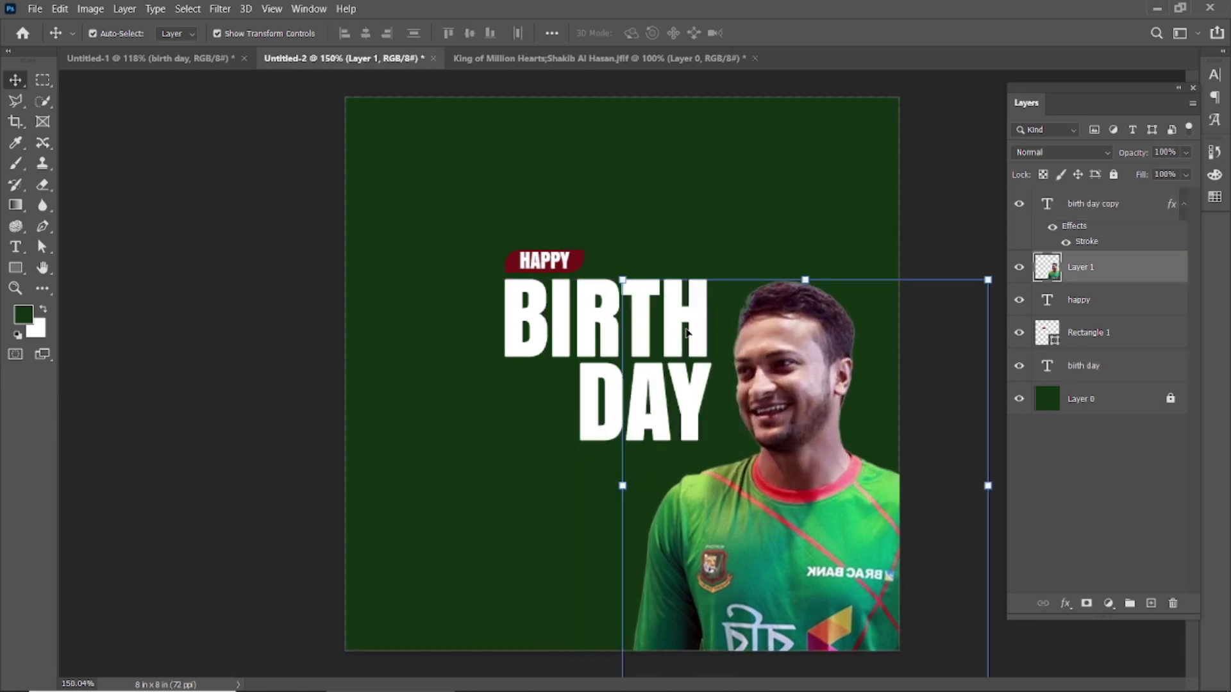
click(761, 220)
Skew the linked BIRTH DAY text upward to the right by about 18.7°, narrow it to about 94% width and slant its sides slightly
click(705, 300)
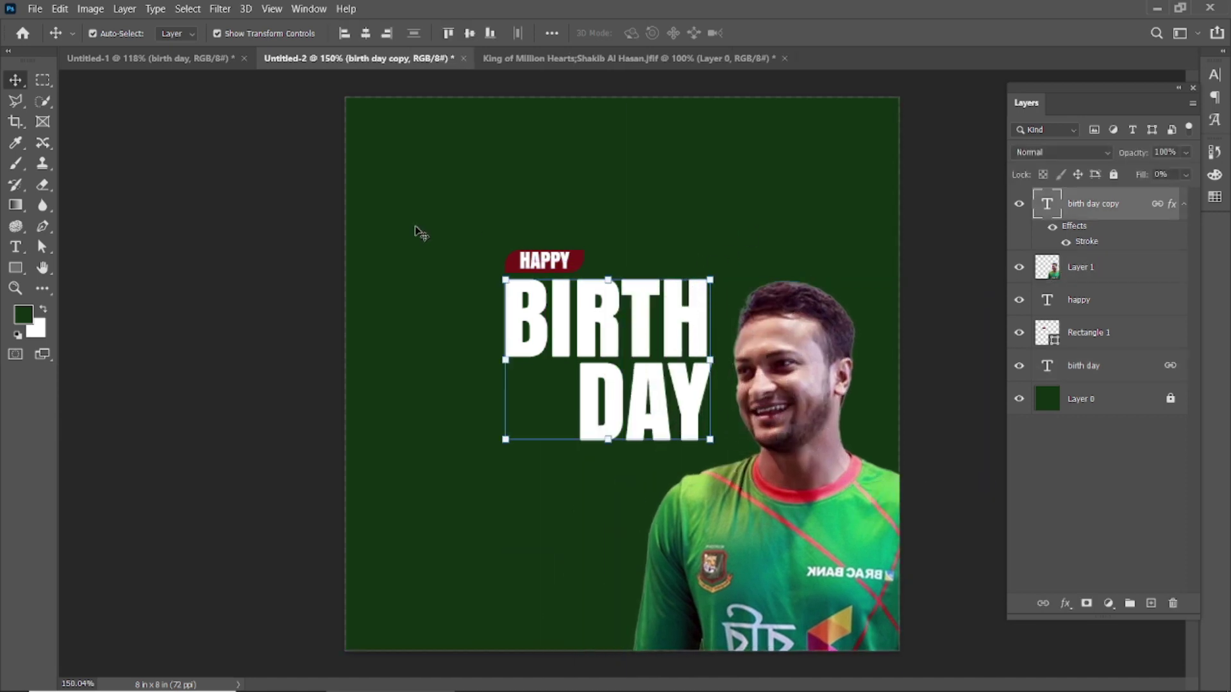
key(ctrl)
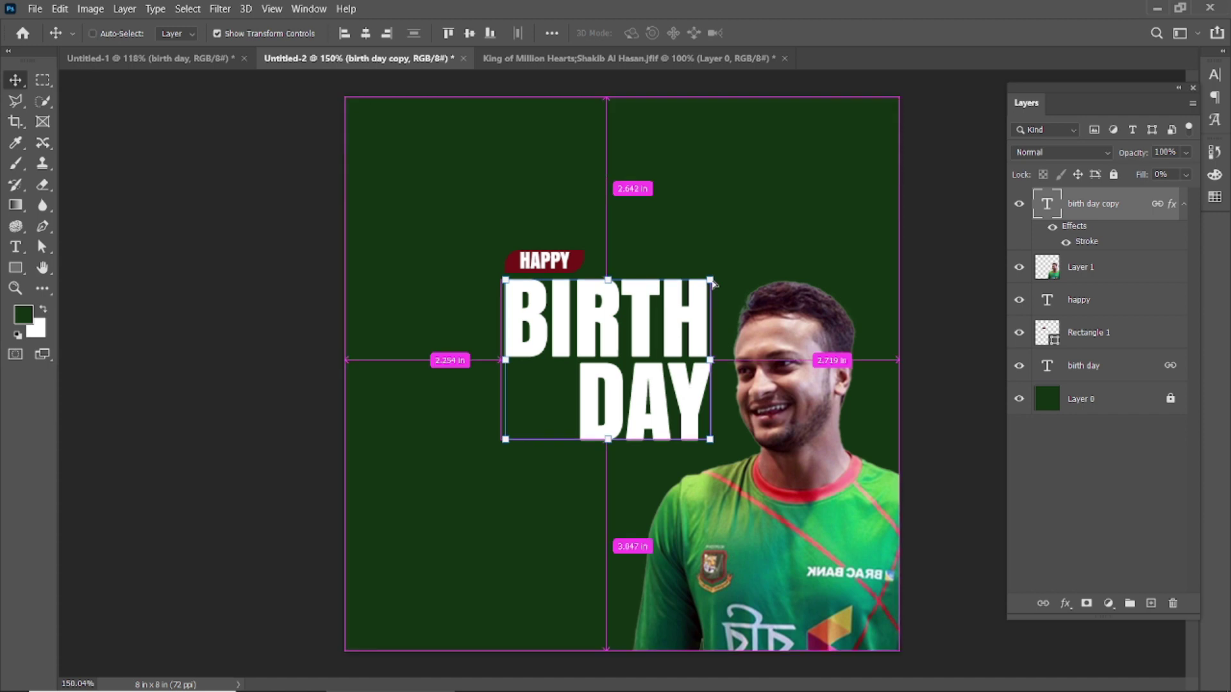
drag(713, 282, 718, 217)
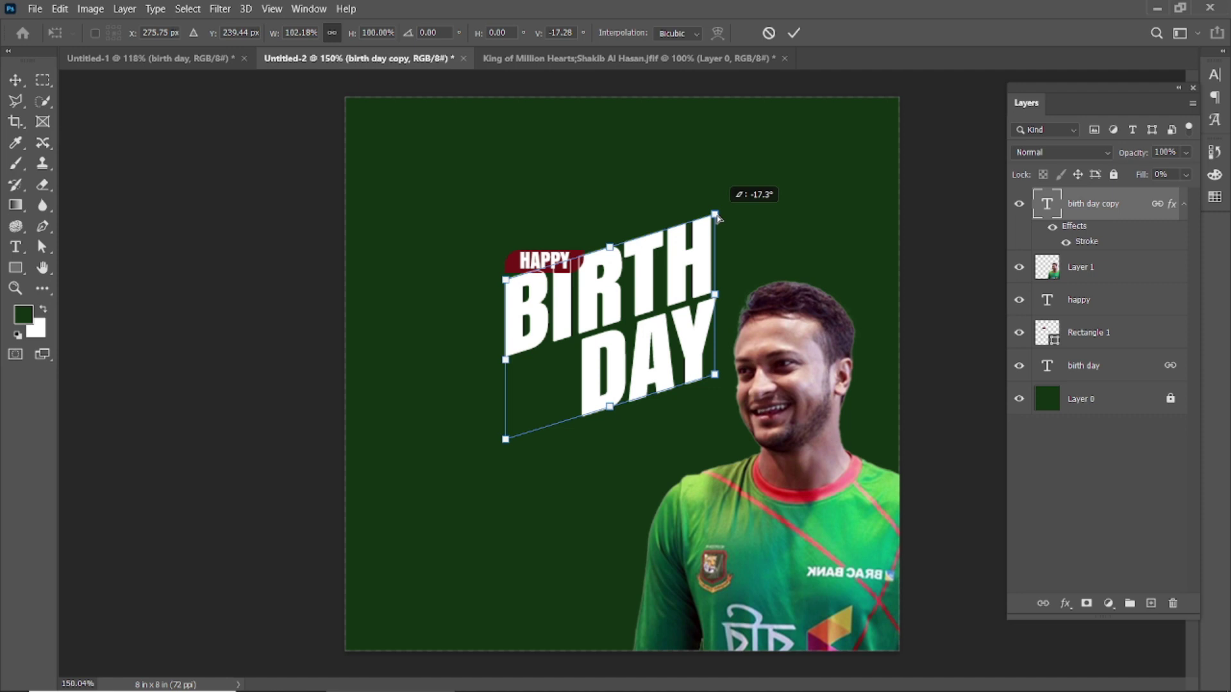
mouse_move(718, 217)
mouse_down()
mouse_move(729, 217)
mouse_move(700, 218)
mouse_up()
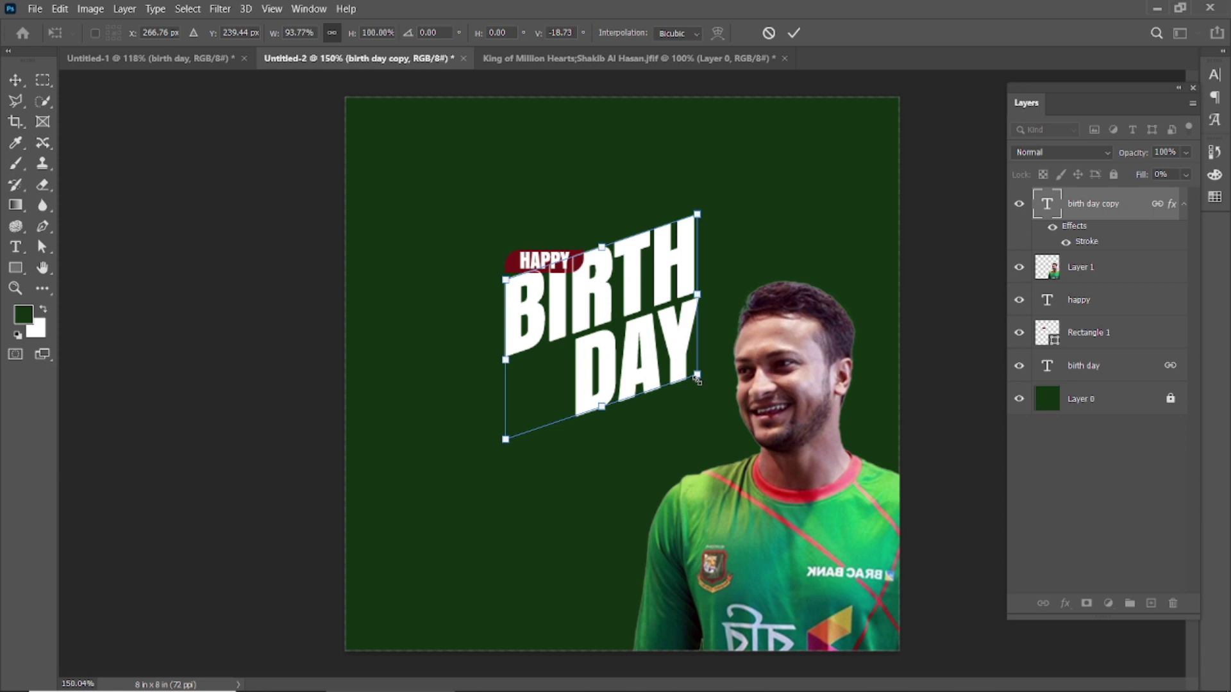
drag(699, 376, 695, 378)
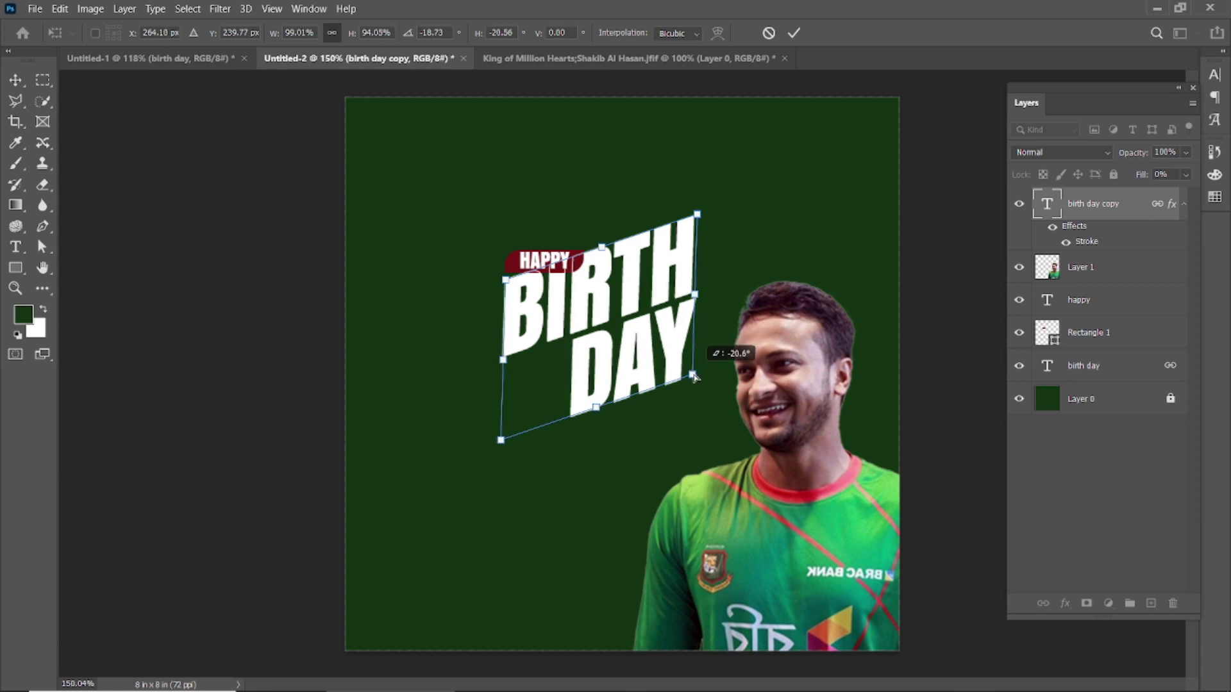
click(793, 33)
Move the skewed BIRTH DAY text down so it sits clear below the HAPPY tag
drag(637, 298, 642, 333)
scroll(543, 287, up, 2)
click(416, 260)
click(532, 260)
click(548, 205)
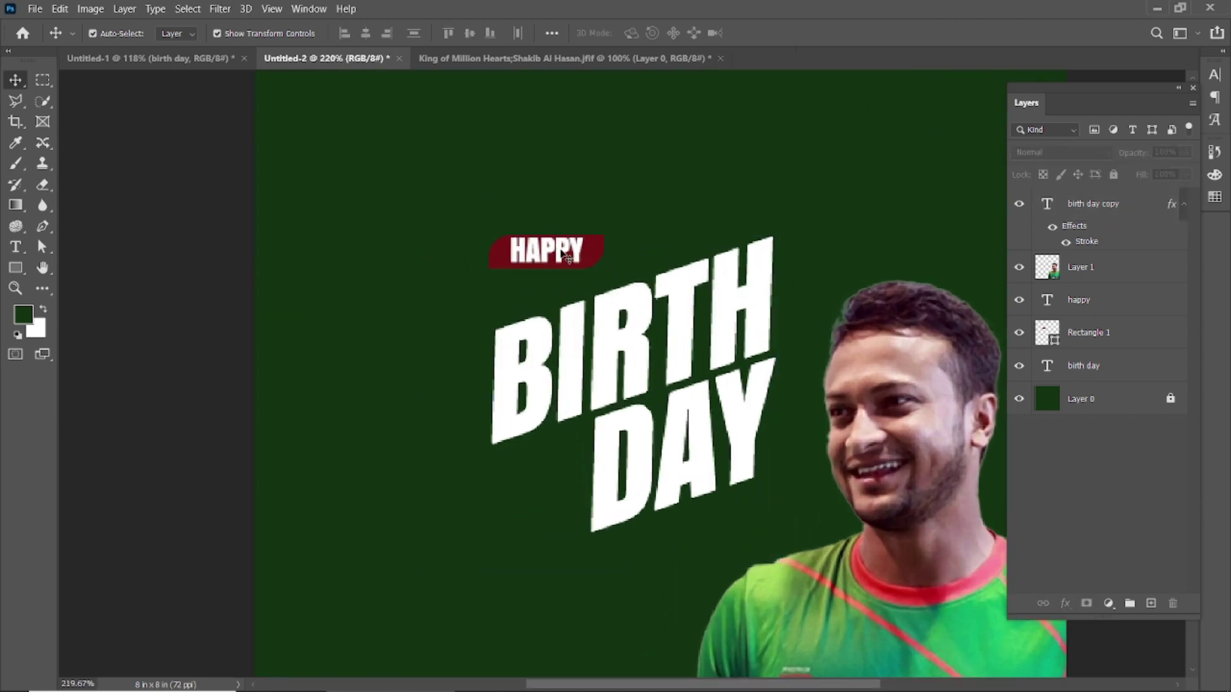
Lower the BIRTH DAY text further and place the HAPPY text just above its first letters, skewed upward to the right by about 20.9°
drag(588, 319, 595, 382)
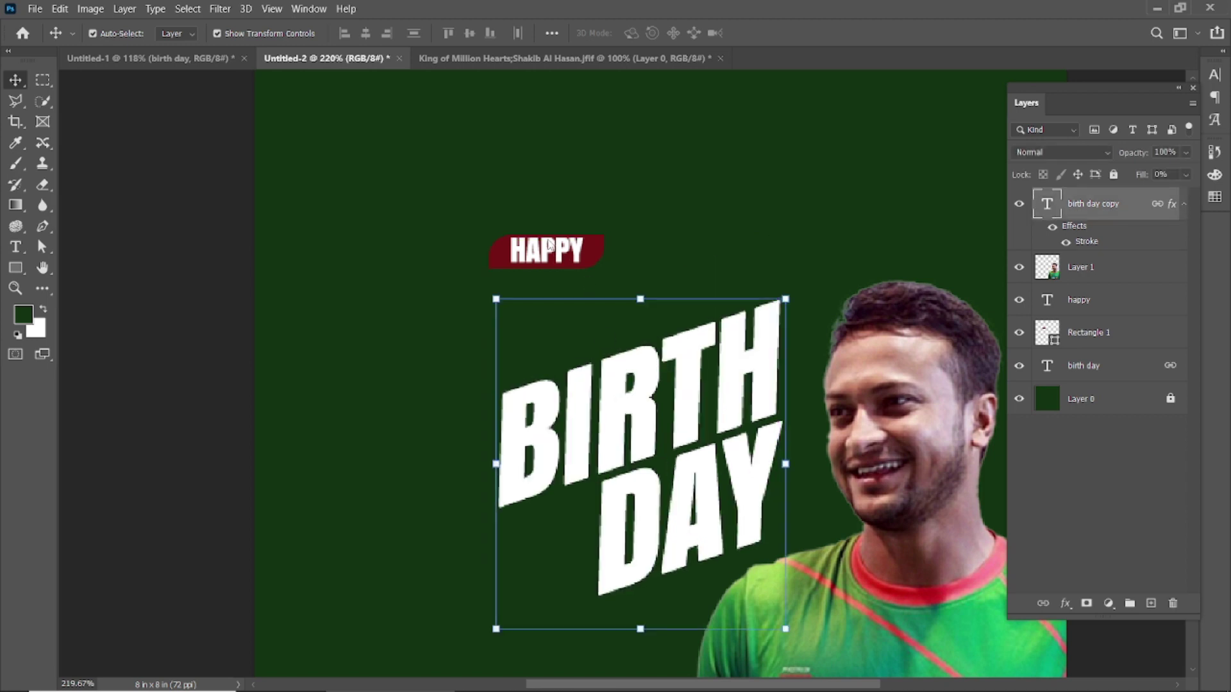
click(550, 245)
key(ctrl)
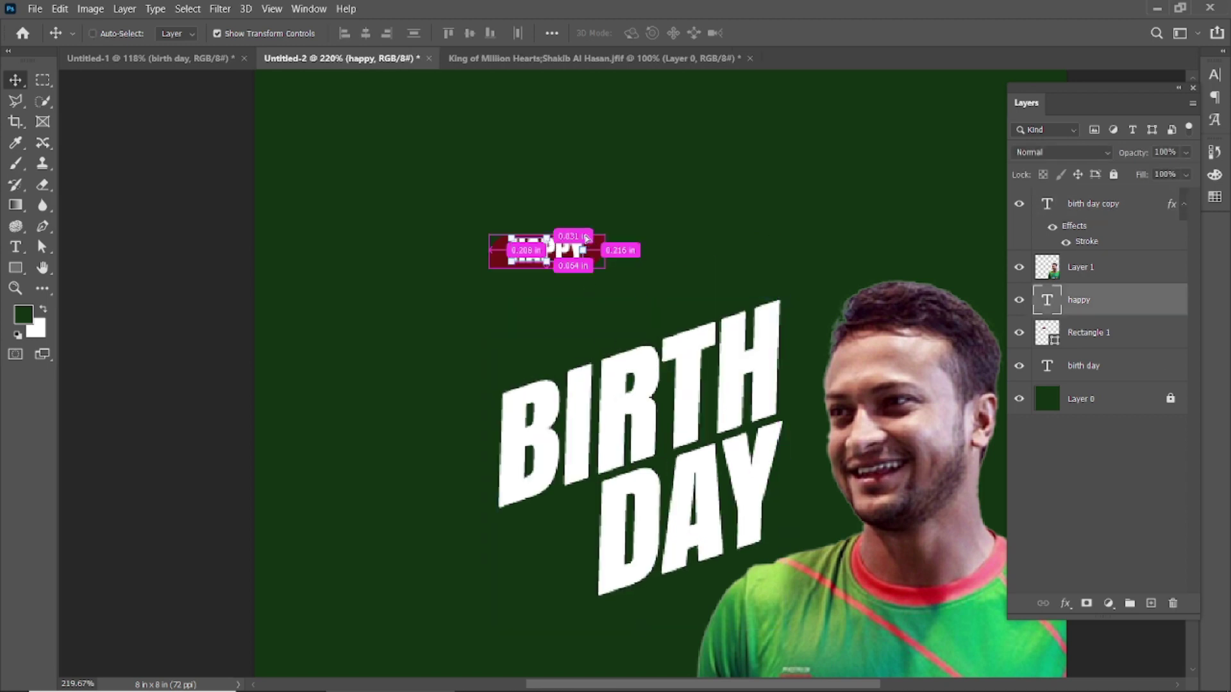
scroll(581, 239, up, 2)
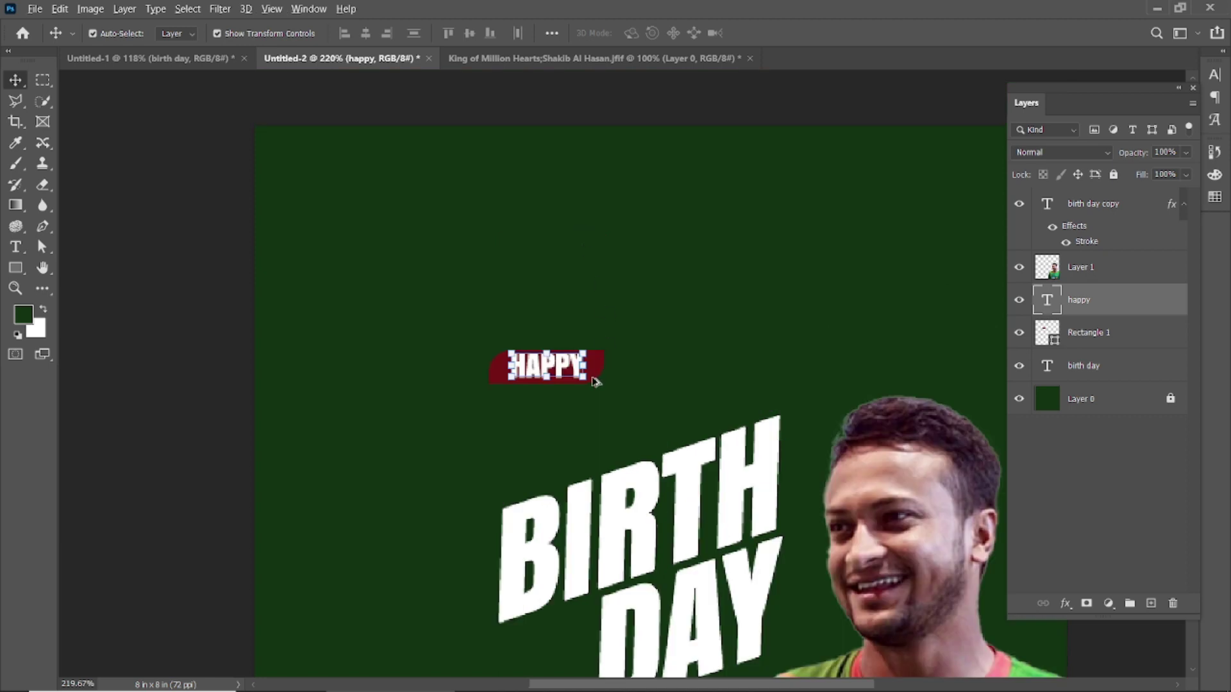
scroll(576, 350, up, 2)
key(ctrl)
drag(549, 369, 578, 469)
key(ctrl)
drag(573, 517, 529, 513)
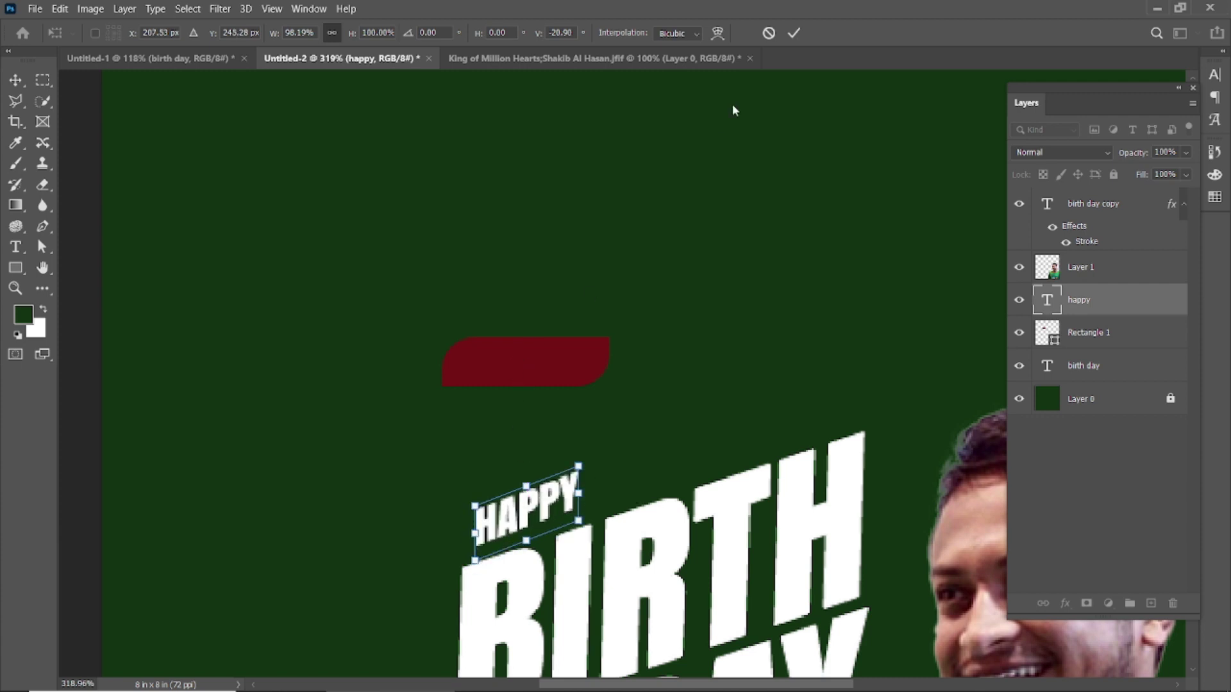
click(794, 33)
Move the dark red tag shape behind the HAPPY text and rotate it about -21.5° to match the text's slant
drag(535, 364, 552, 526)
drag(643, 464, 622, 433)
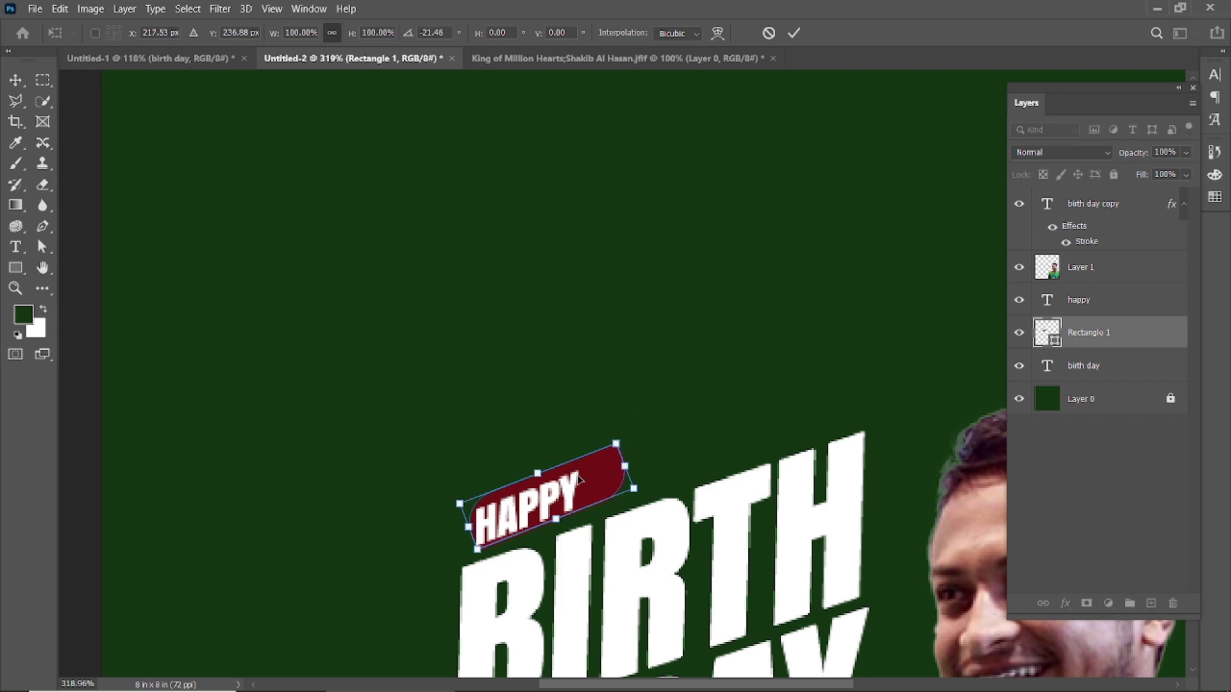
drag(595, 482, 590, 491)
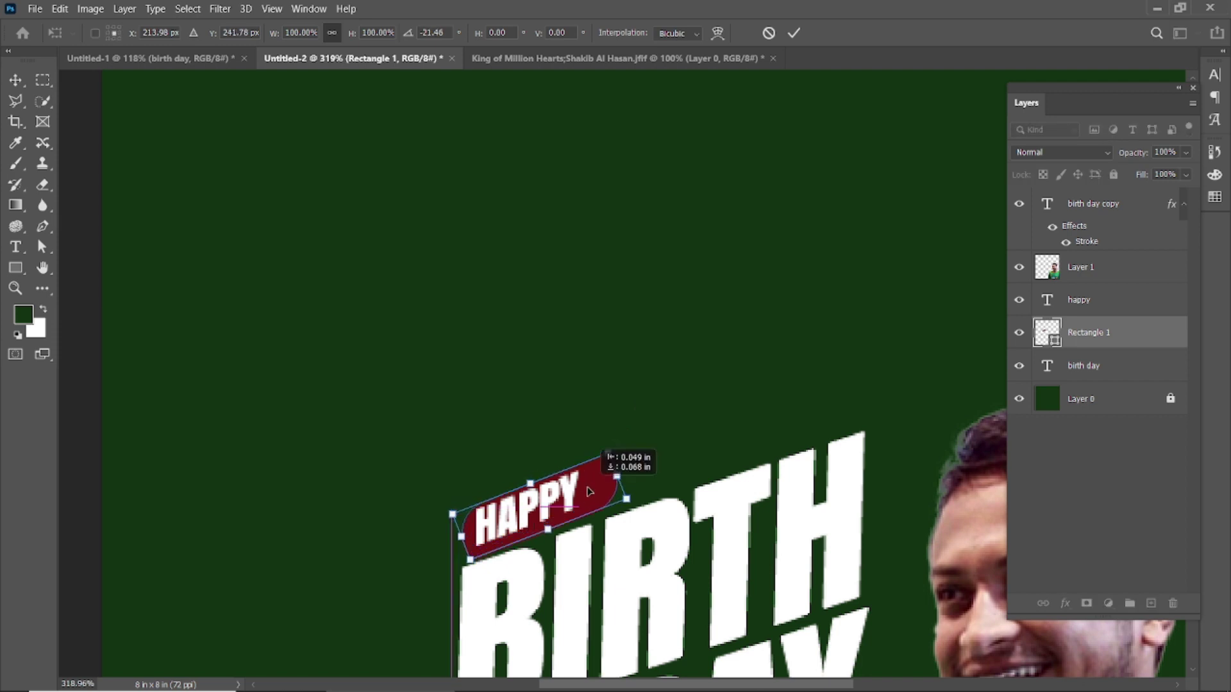
drag(587, 489, 579, 485)
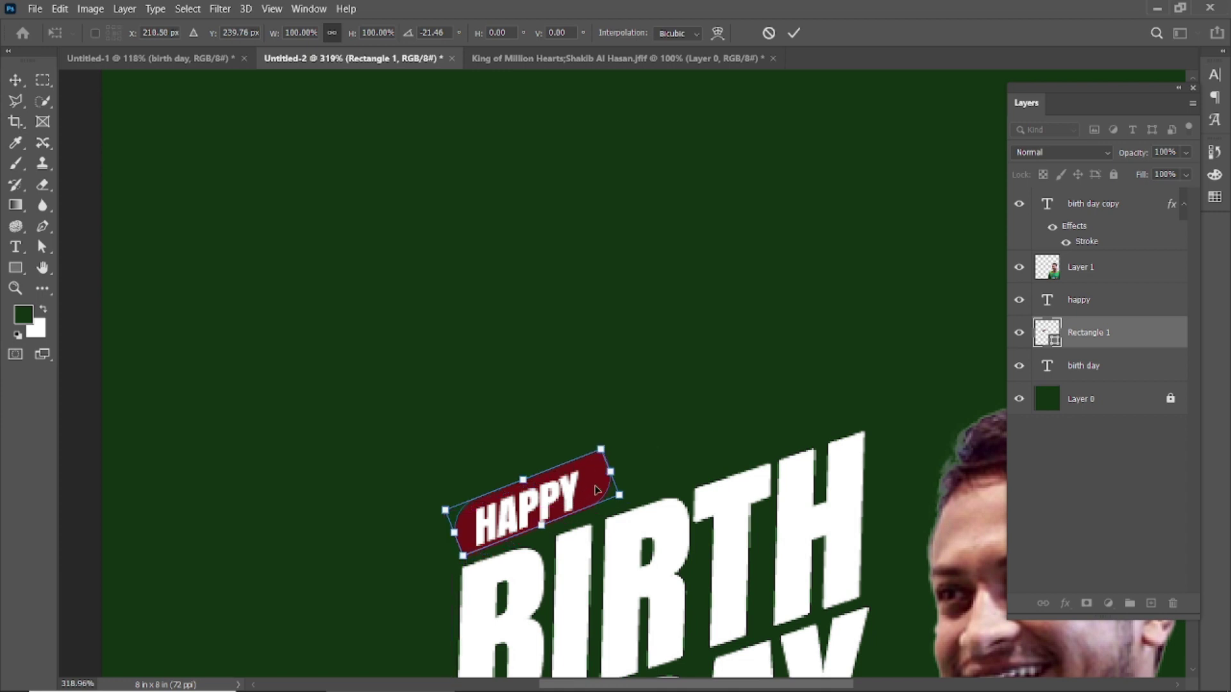
key(Down)
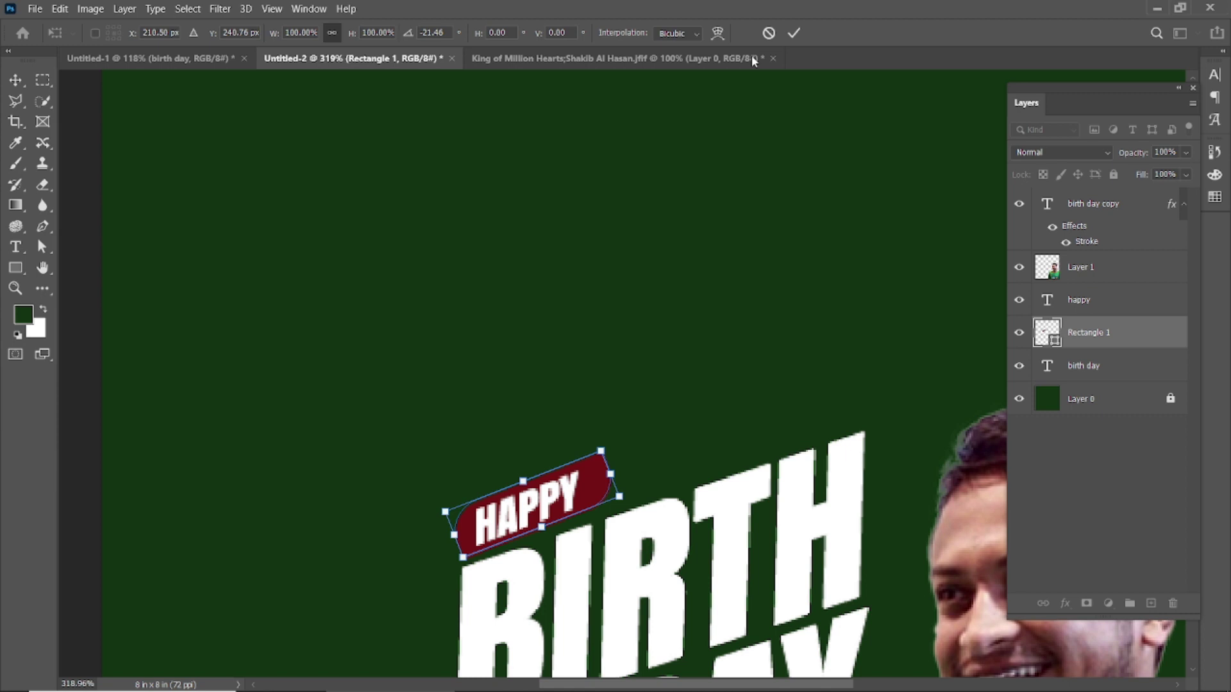
click(794, 33)
click(722, 262)
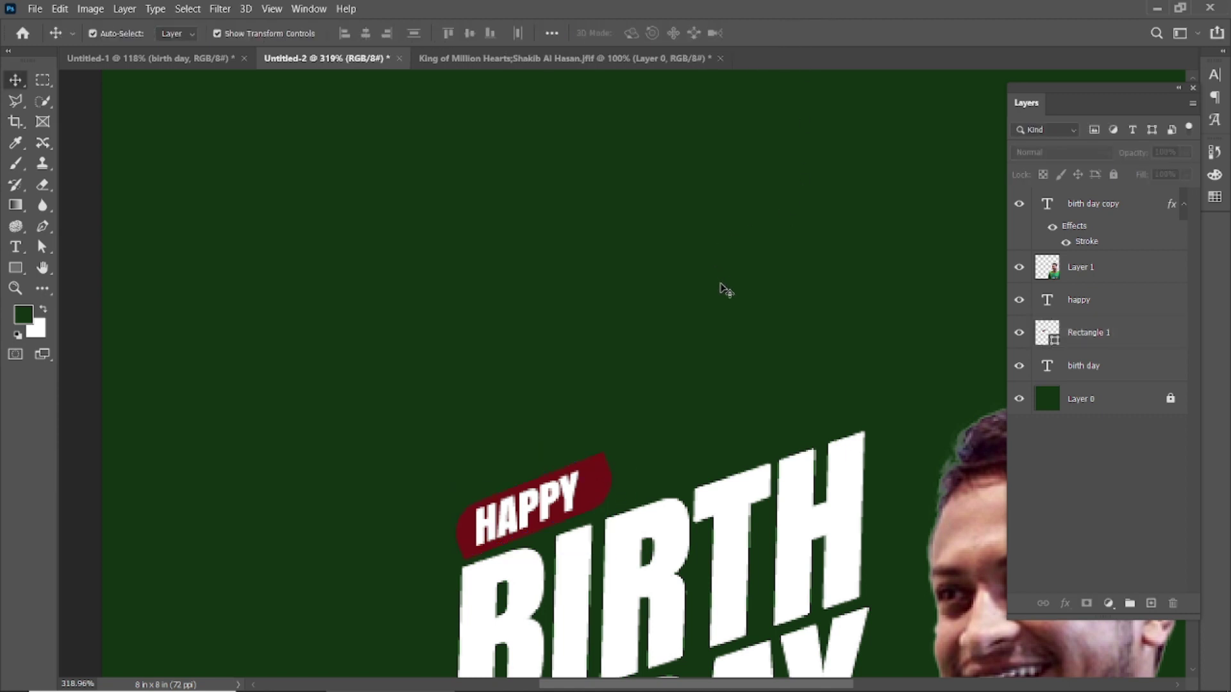
Select the HAPPY tag and both BIRTH DAY text layers without the player layer and shift them slightly up and to the right
scroll(632, 429, down, 11)
scroll(610, 462, up, 3)
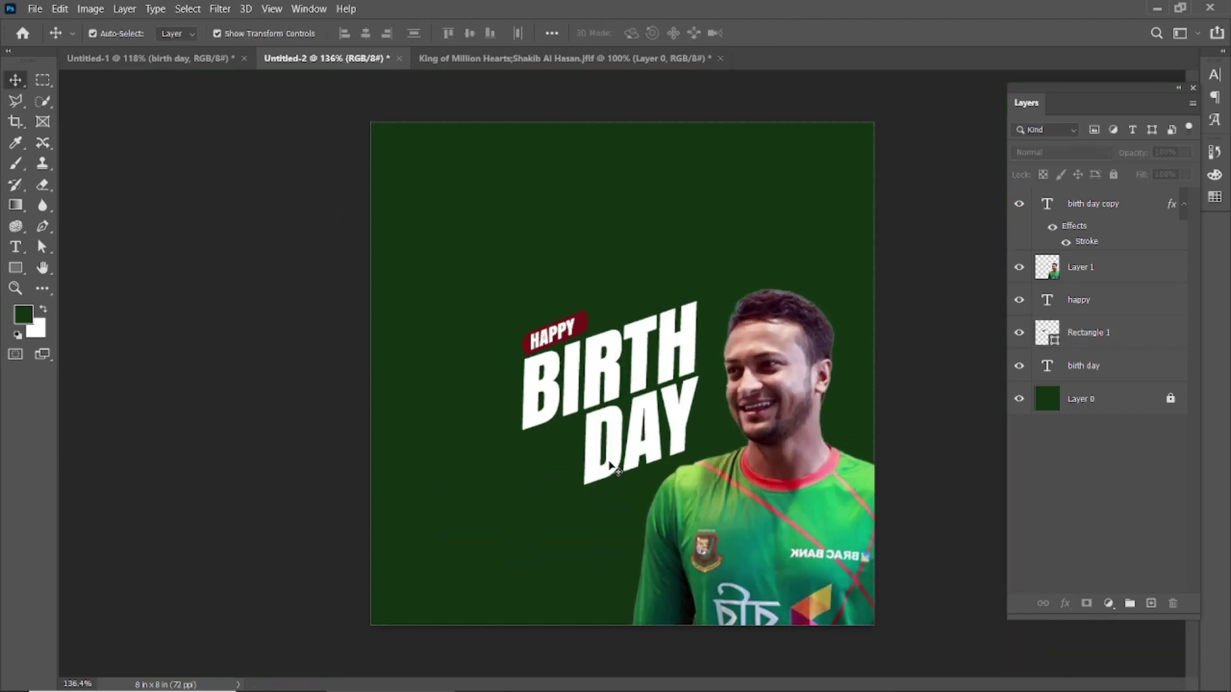
click(650, 366)
click(459, 274)
drag(433, 262, 633, 486)
drag(454, 281, 644, 436)
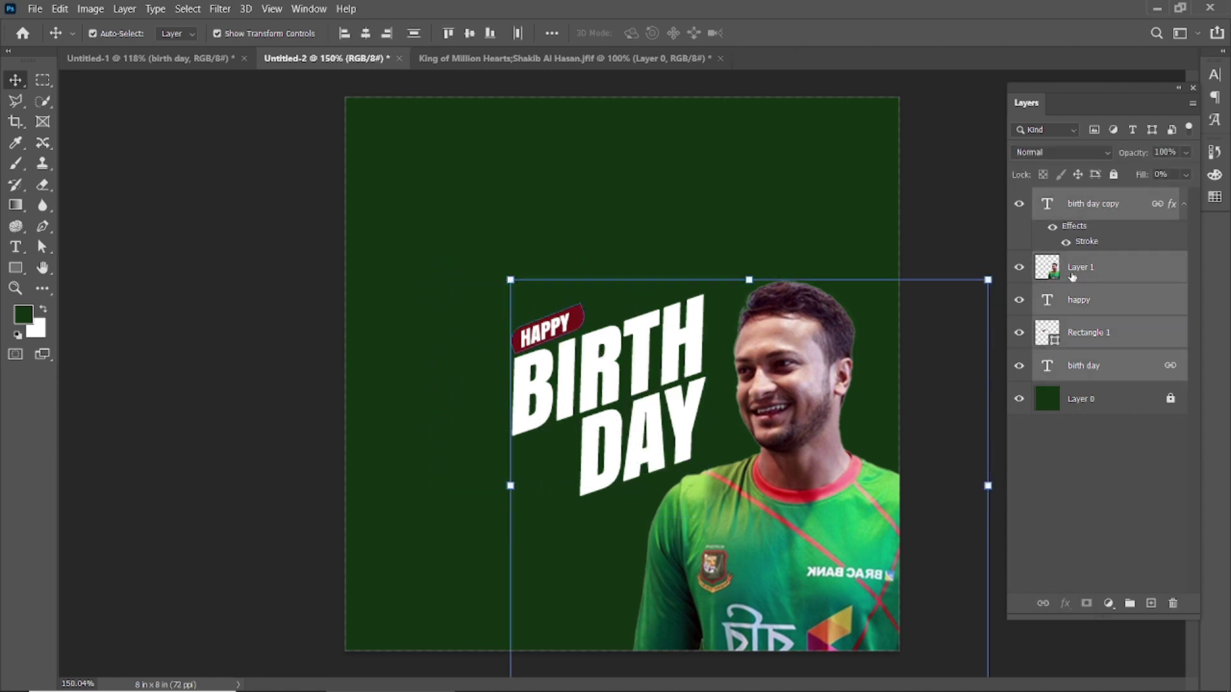
ctrl+click(1030, 270)
drag(692, 347, 704, 319)
Move the player cut-out left so the face sits behind the BIRTH DAY outlines and covers most of the white letters
click(758, 256)
drag(790, 351, 677, 326)
scroll(674, 328, up, 3)
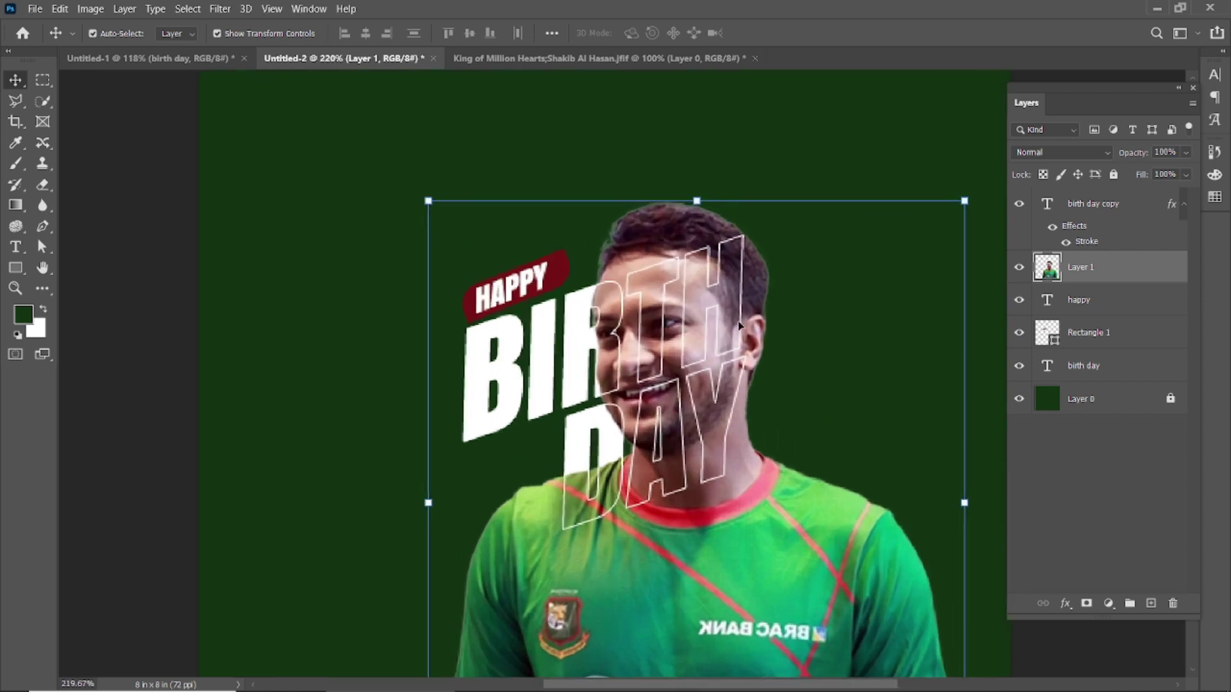
drag(757, 314, 747, 329)
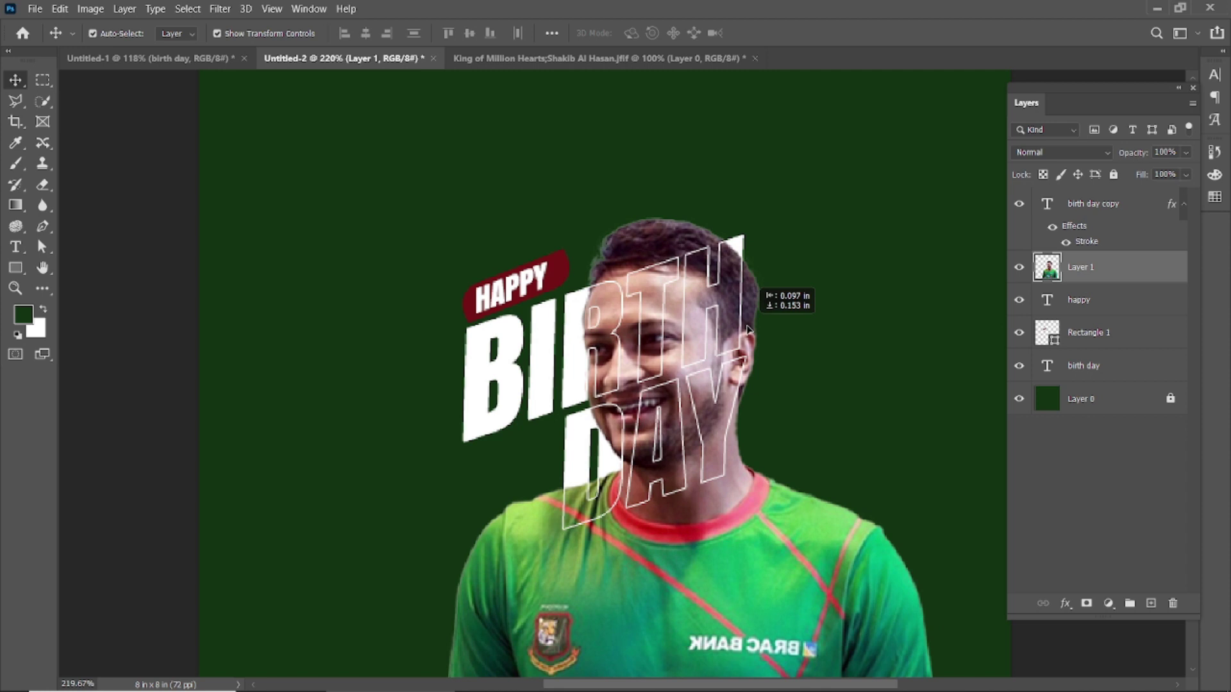
drag(748, 329, 747, 319)
click(316, 279)
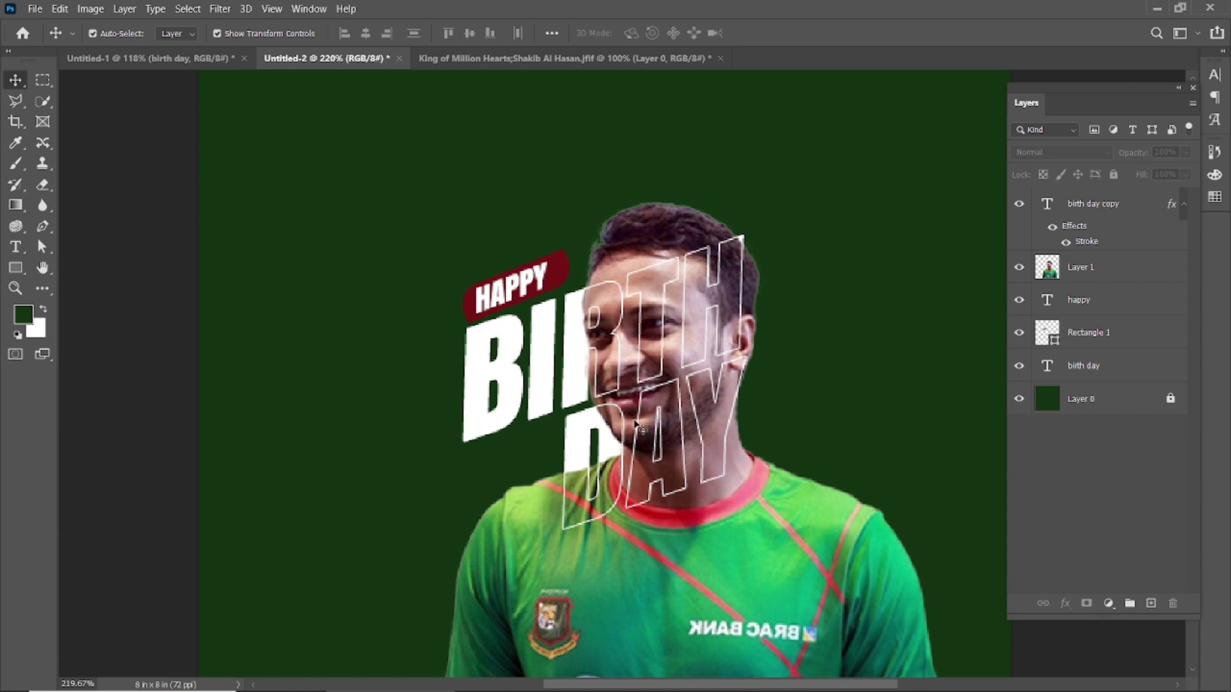
Add a layer mask to the player layer and paint black with a 175 px brush over the body below the DAY outline
scroll(638, 431, down, 4)
click(725, 502)
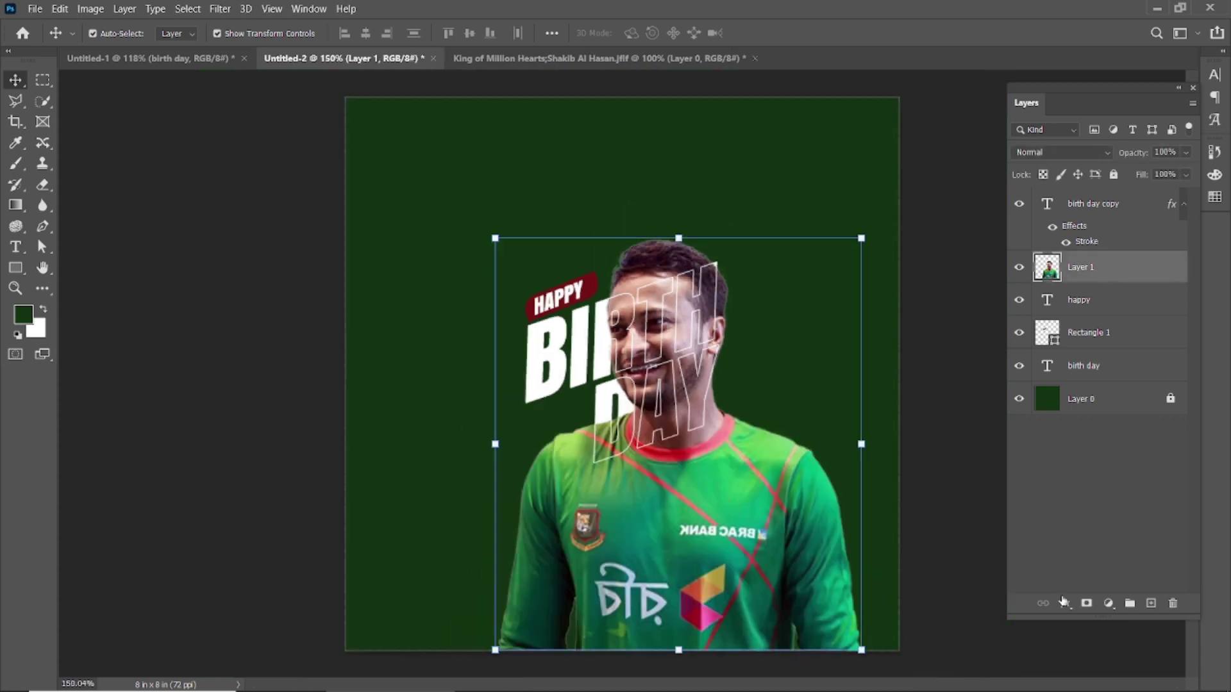
click(1085, 604)
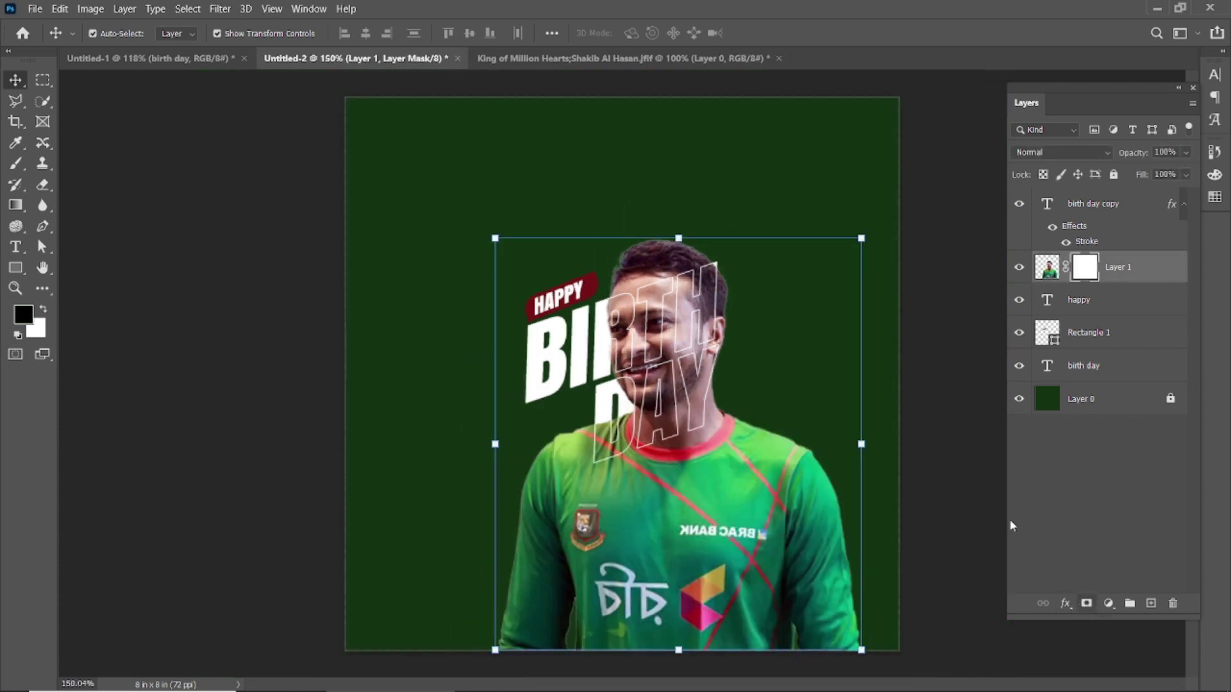
click(18, 166)
mouse_move(626, 603)
mouse_down()
mouse_move(792, 628)
mouse_move(674, 643)
mouse_move(936, 631)
mouse_move(906, 587)
mouse_move(789, 548)
mouse_move(549, 549)
mouse_up()
scroll(680, 525, up, 3)
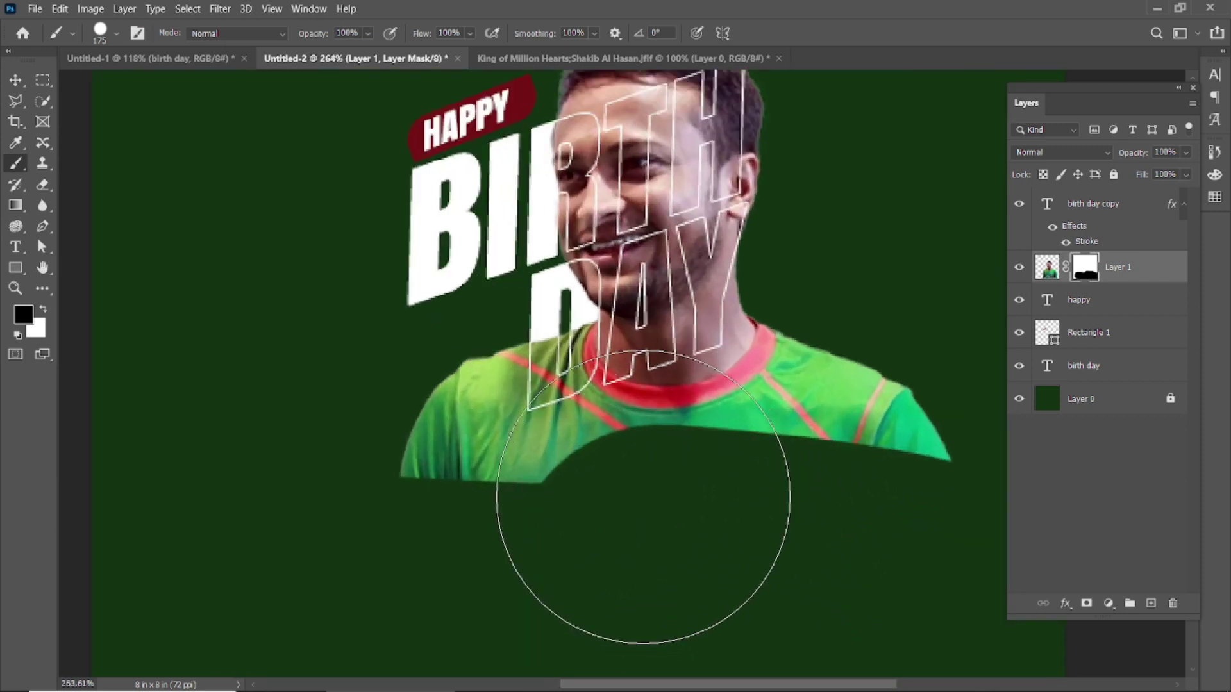
click(591, 544)
mouse_move(590, 545)
mouse_down()
mouse_move(731, 492)
mouse_move(755, 499)
mouse_move(906, 403)
mouse_up()
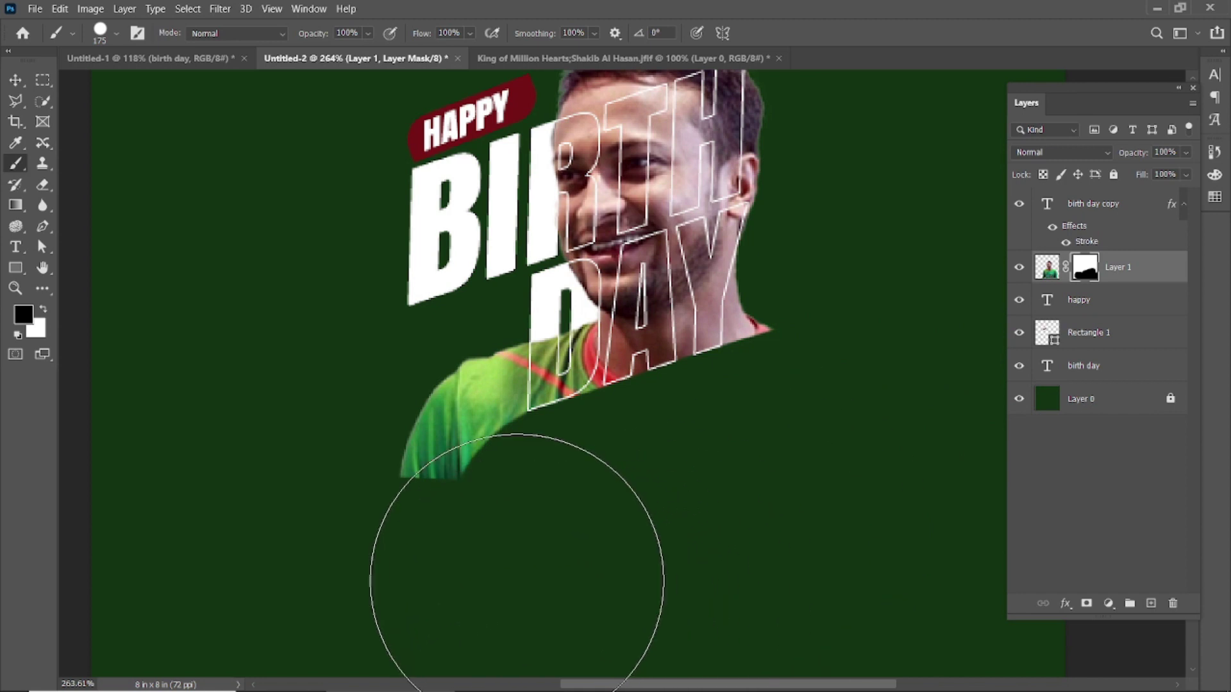
mouse_move(475, 555)
mouse_down()
mouse_move(368, 559)
mouse_move(365, 467)
mouse_up()
Reduce the brush to 70 px and mask out the shirt beside the D, the remains under DAY and the neck beyond the Y
scroll(373, 473, up, 1)
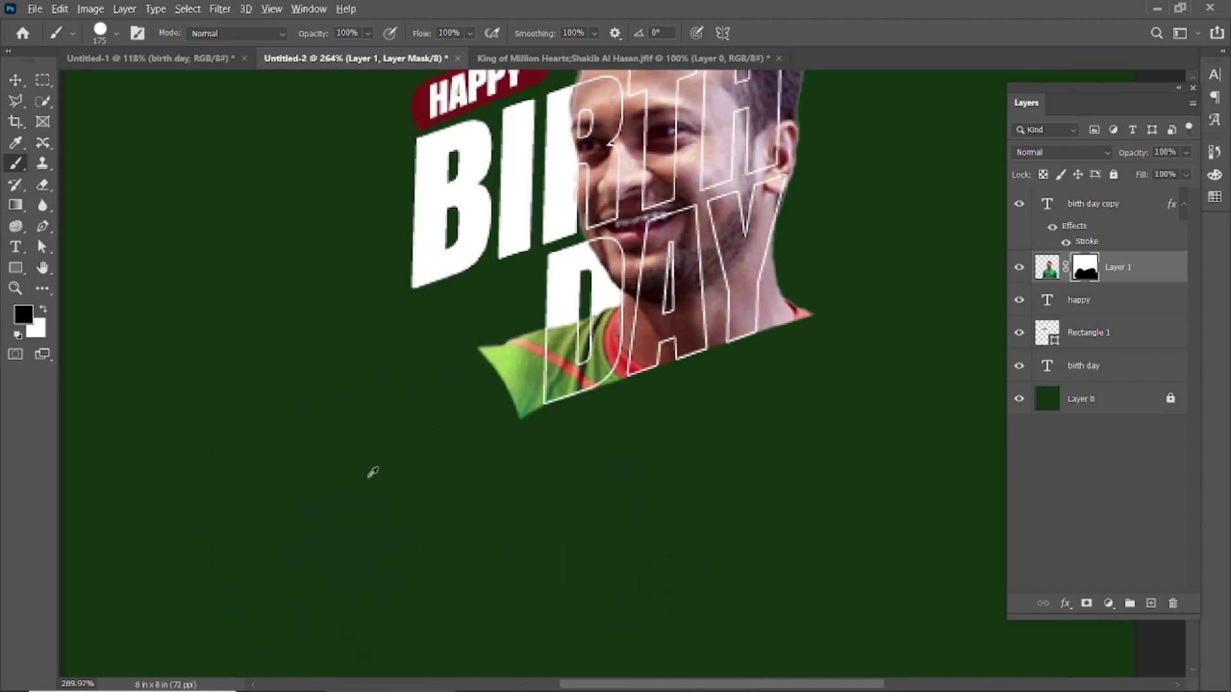
scroll(372, 473, up, 2)
key(bracketleft)
key(bracketleft)
key(bracketleft)
key(bracketleft)
key(bracketleft)
key(bracketleft)
mouse_move(432, 412)
mouse_down()
mouse_move(469, 385)
mouse_move(485, 395)
mouse_move(497, 351)
mouse_up()
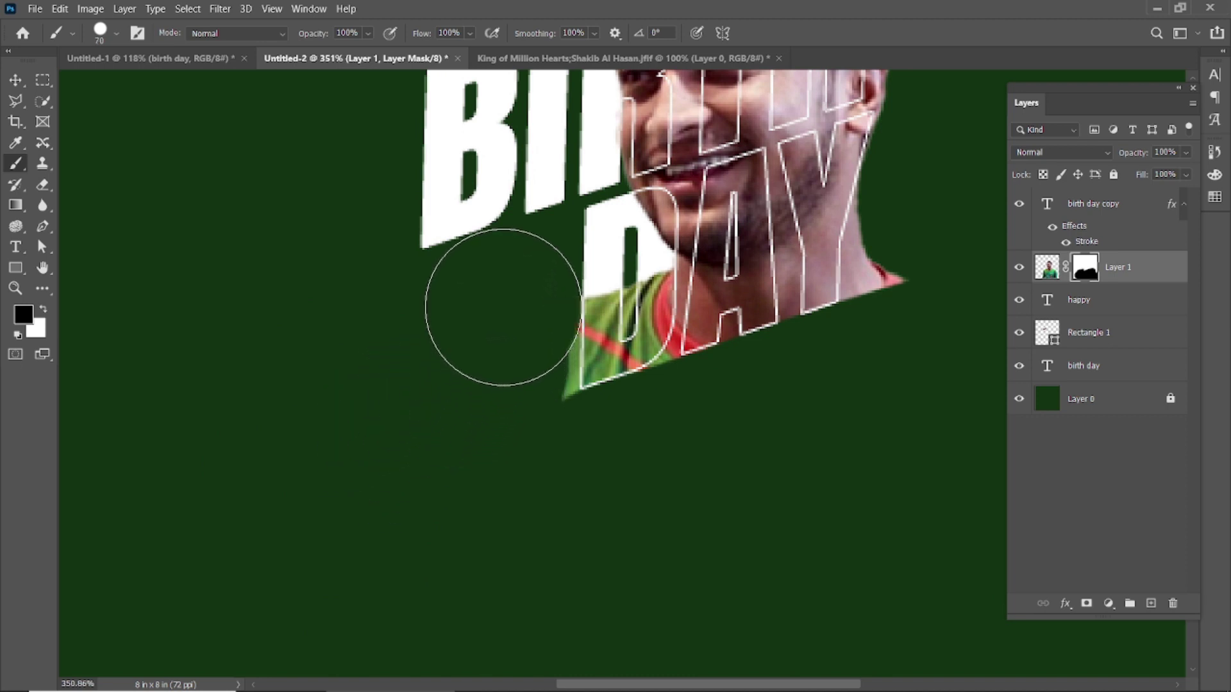
drag(503, 364, 505, 427)
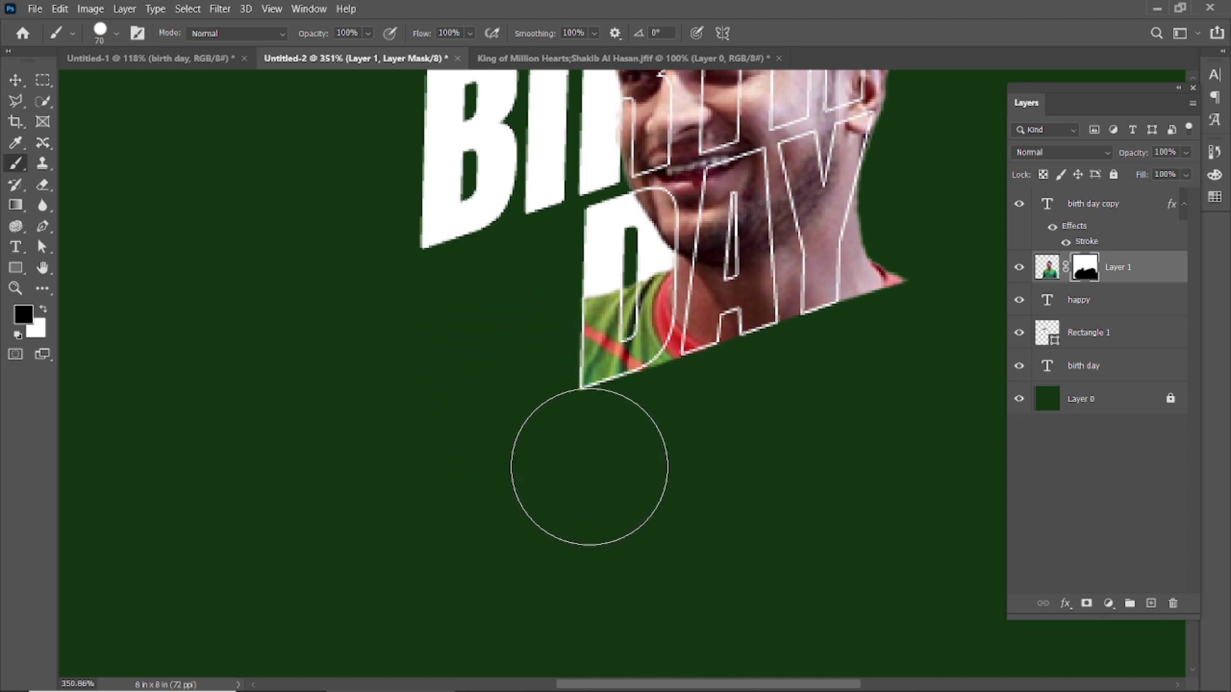
drag(667, 505, 591, 582)
drag(722, 403, 679, 437)
drag(689, 389, 682, 477)
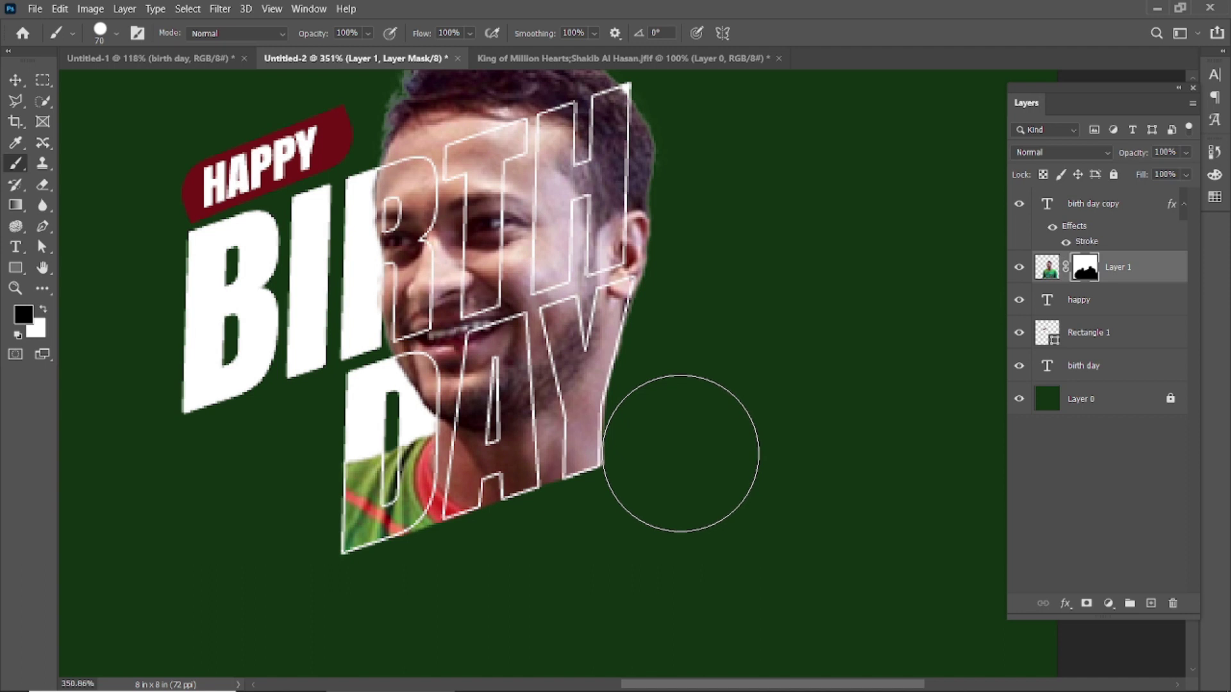
Mask out the hair and ear extending past the outer edge of the H, refining around the ear with a 30 px brush
scroll(717, 468, down, 1)
scroll(718, 365, up, 3)
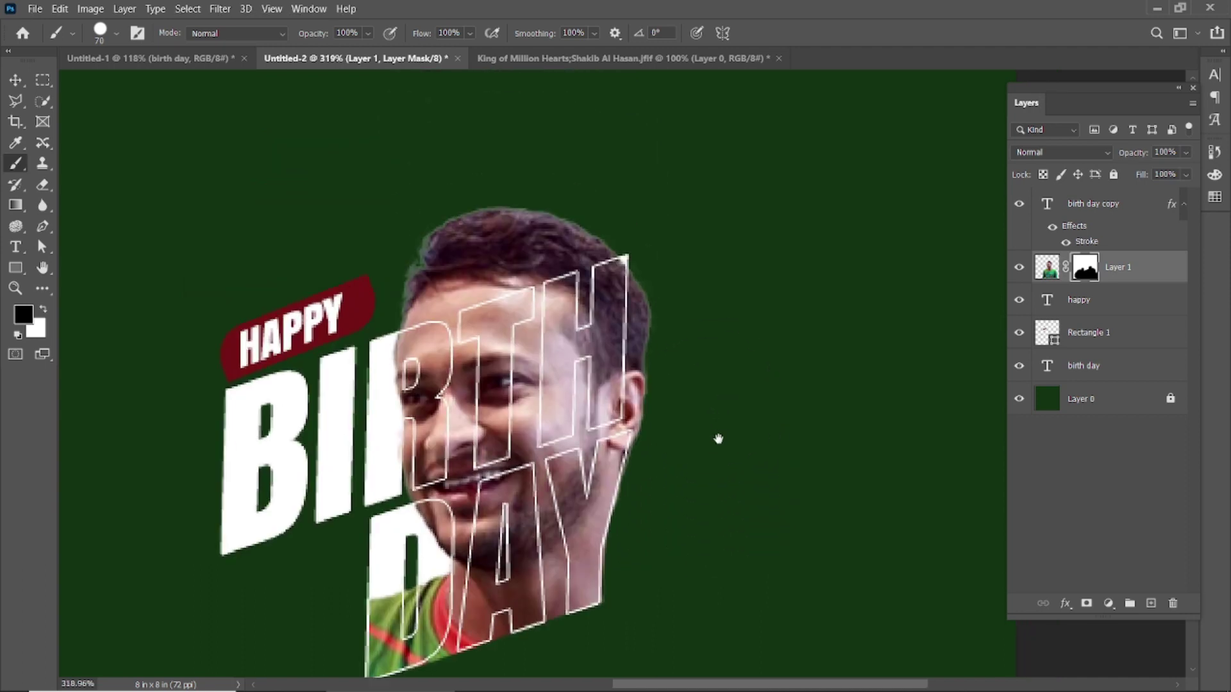
scroll(705, 326, up, 3)
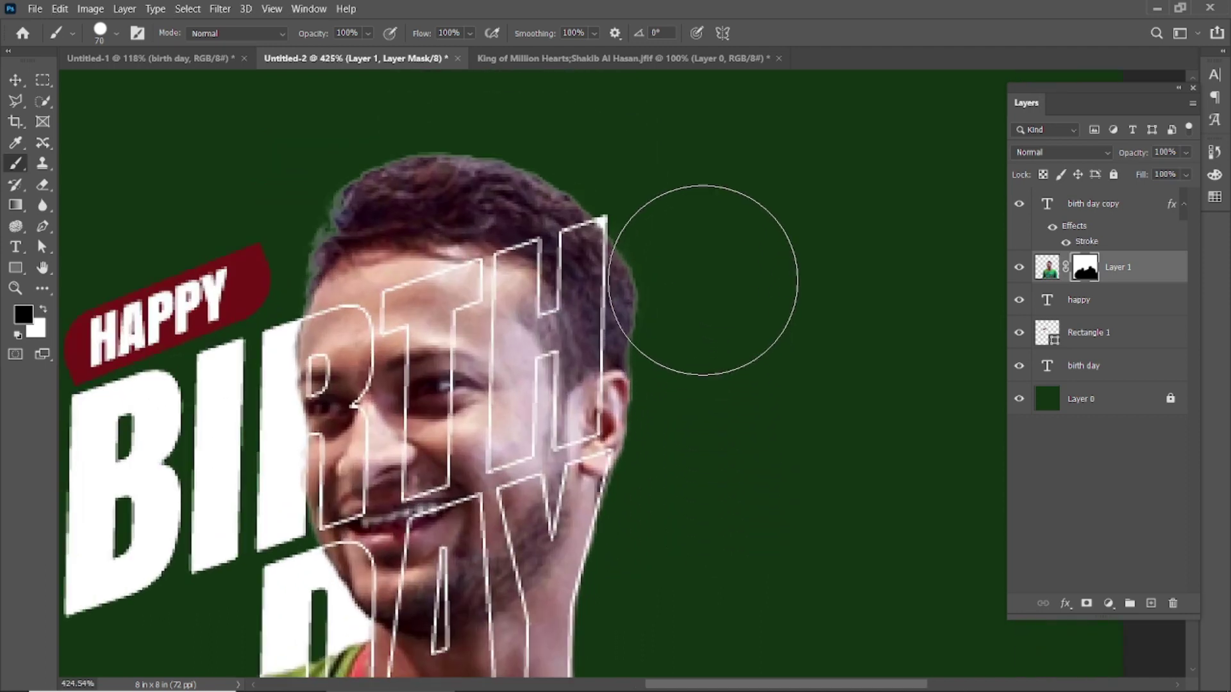
mouse_move(703, 341)
mouse_down()
mouse_move(703, 409)
mouse_move(699, 271)
mouse_up()
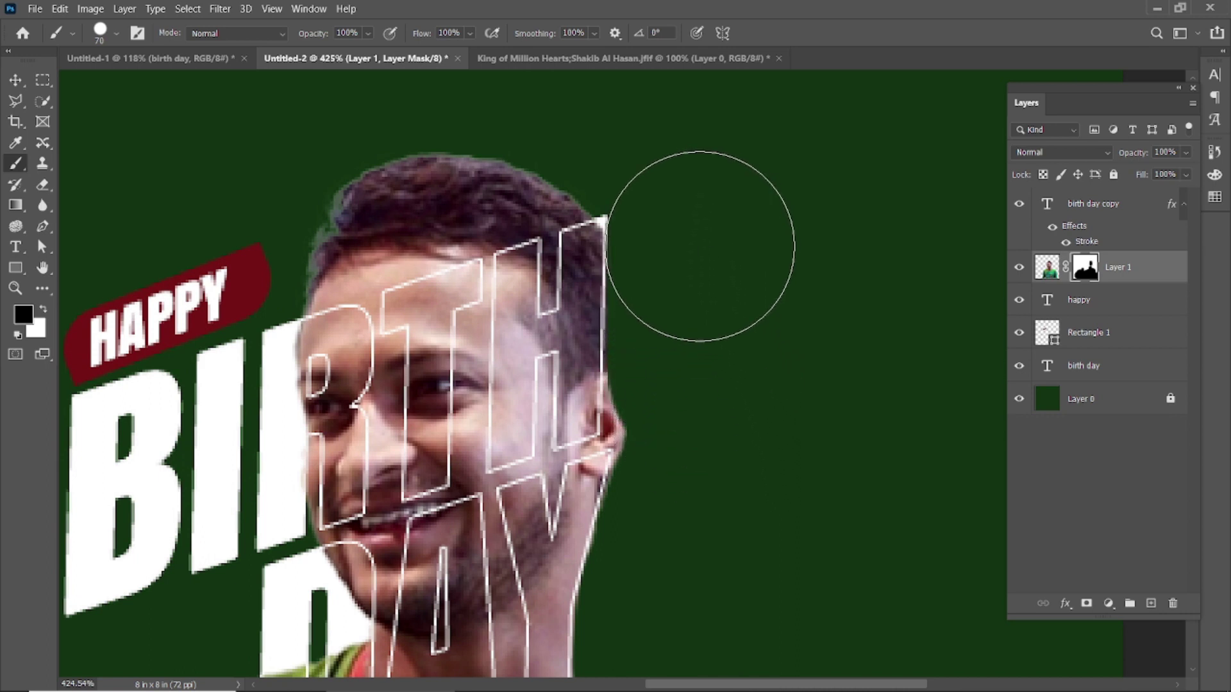
scroll(699, 381, up, 1)
key(bracketleft)
key(bracketleft)
key(bracketleft)
key(bracketleft)
mouse_move(627, 388)
mouse_down()
mouse_move(640, 507)
mouse_move(615, 608)
mouse_up()
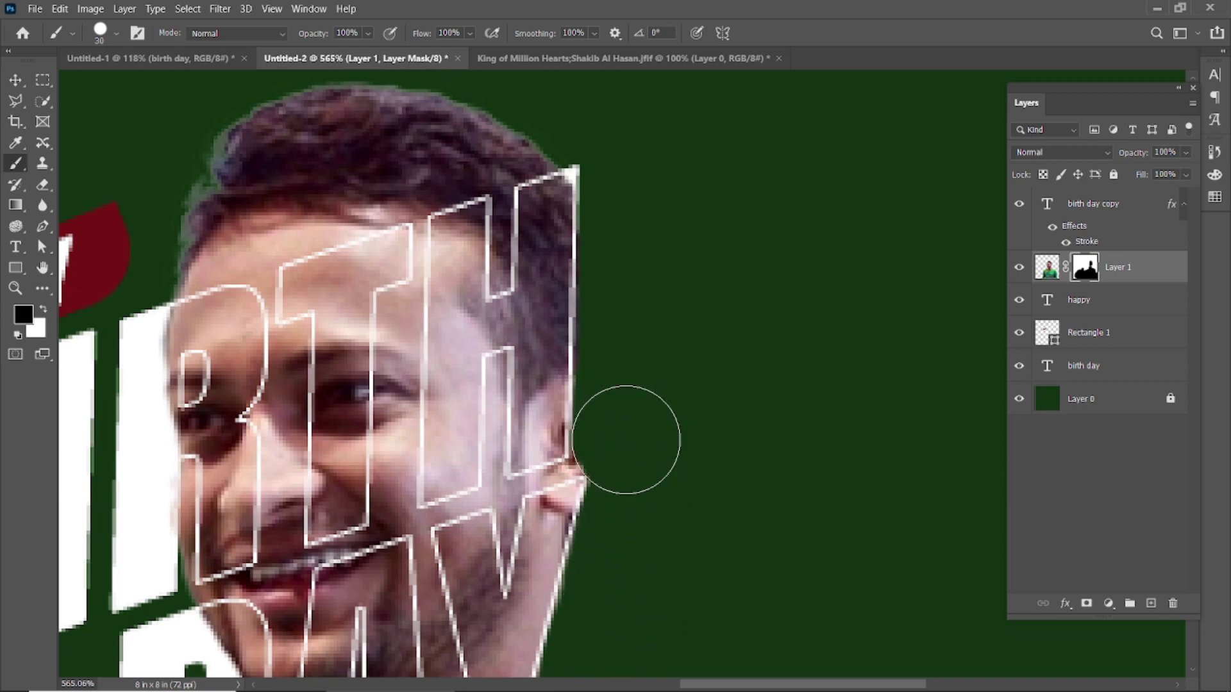
scroll(632, 432, down, 6)
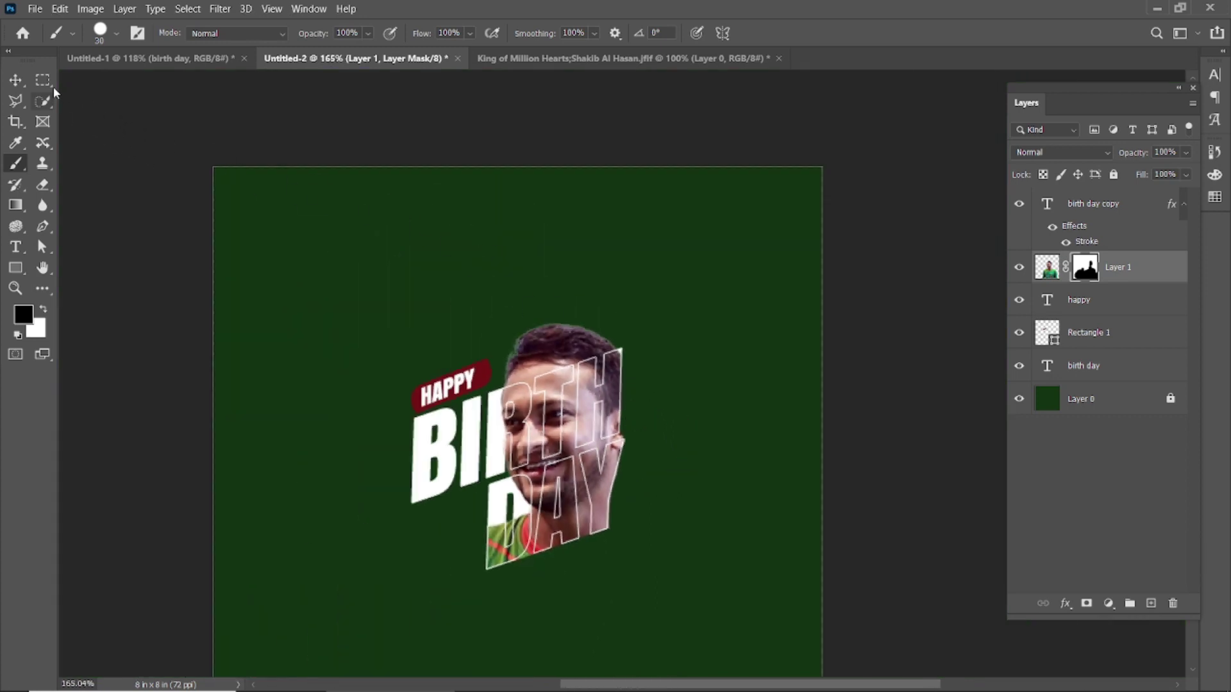
Add a new empty layer directly above the green background layer
click(15, 85)
click(138, 124)
scroll(567, 330, down, 4)
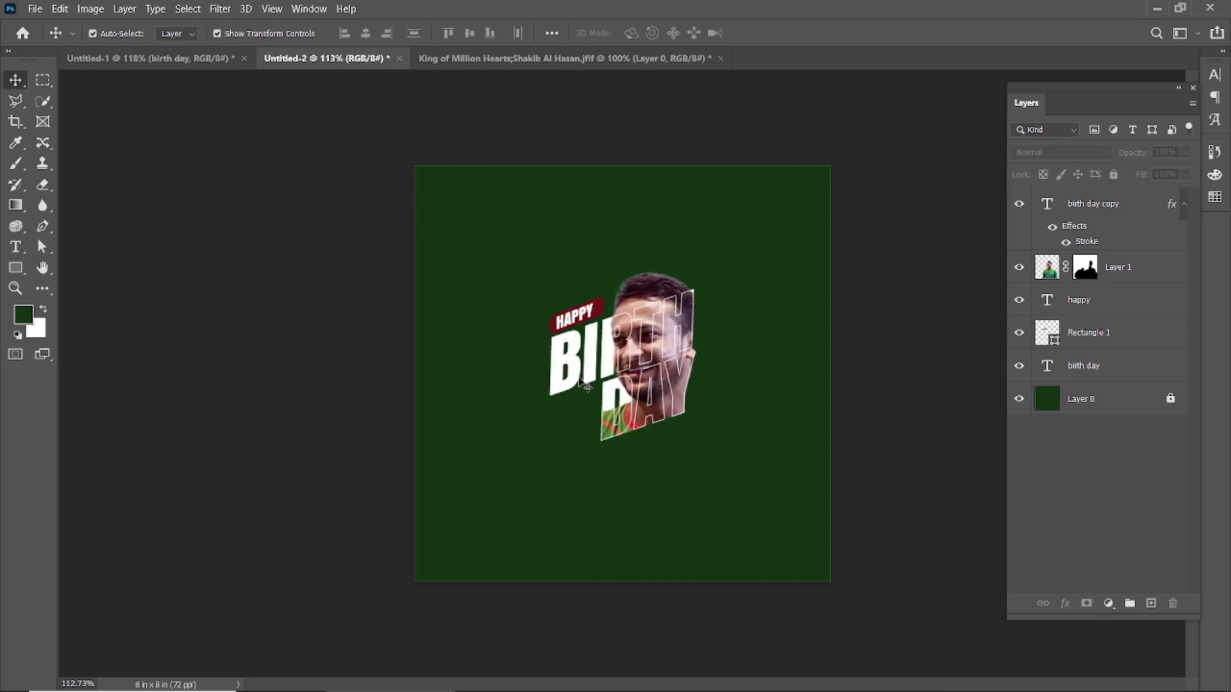
scroll(581, 381, up, 4)
scroll(868, 311, down, 2)
click(779, 340)
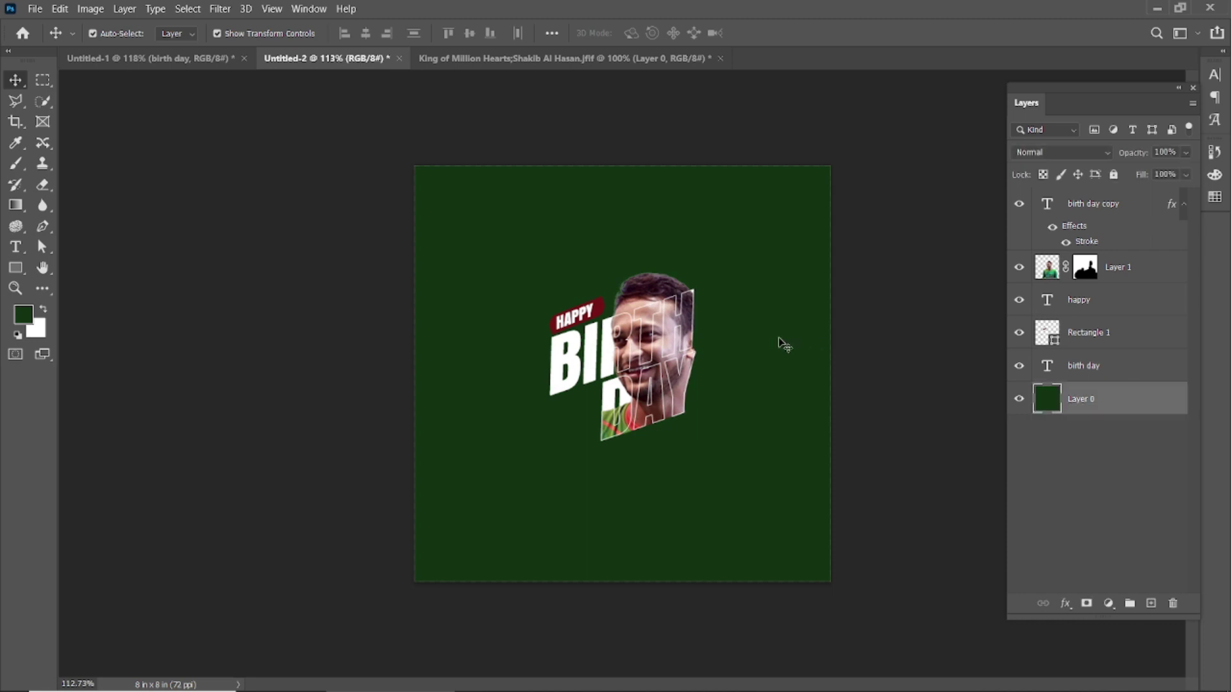
click(1151, 604)
Set the foreground colour to the lighter green 1a4c14 and fill the background layer with it
click(769, 413)
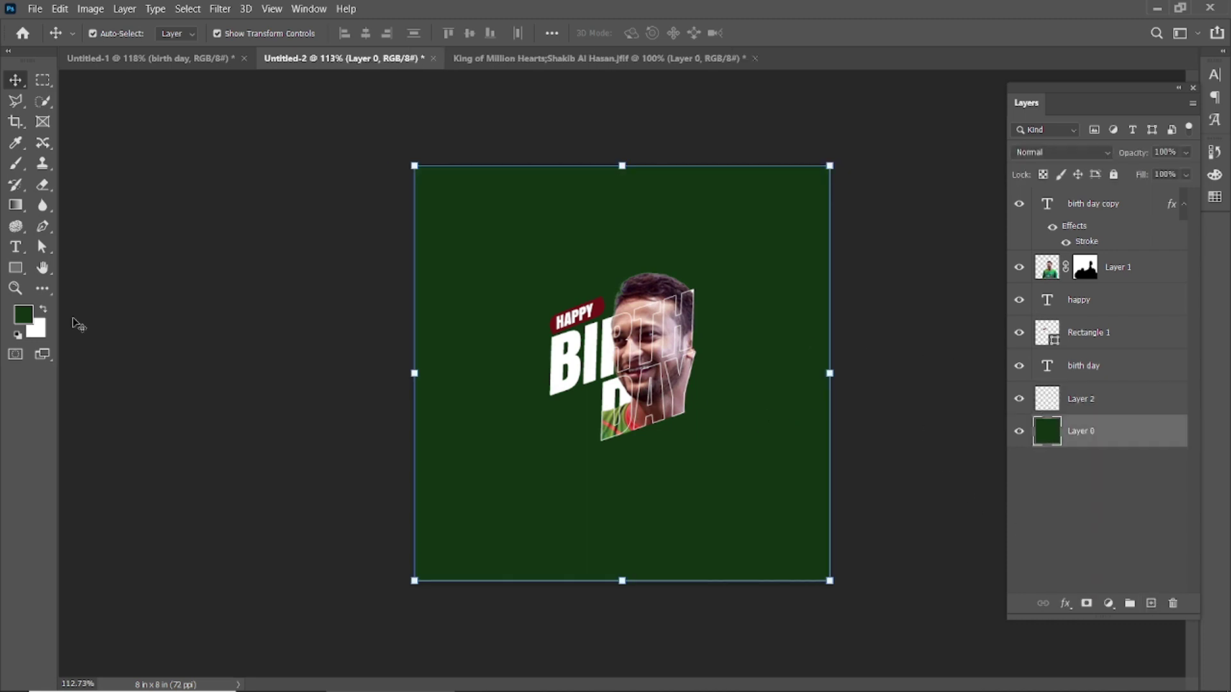
click(19, 322)
drag(951, 553, 951, 543)
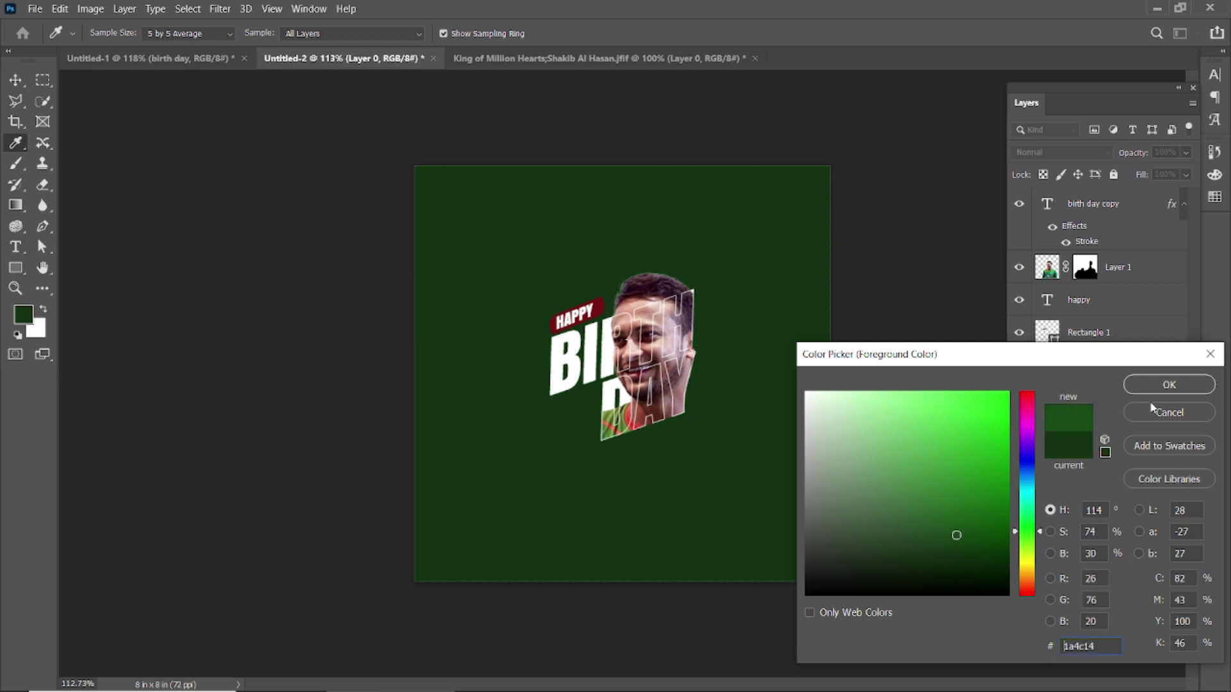
click(1153, 386)
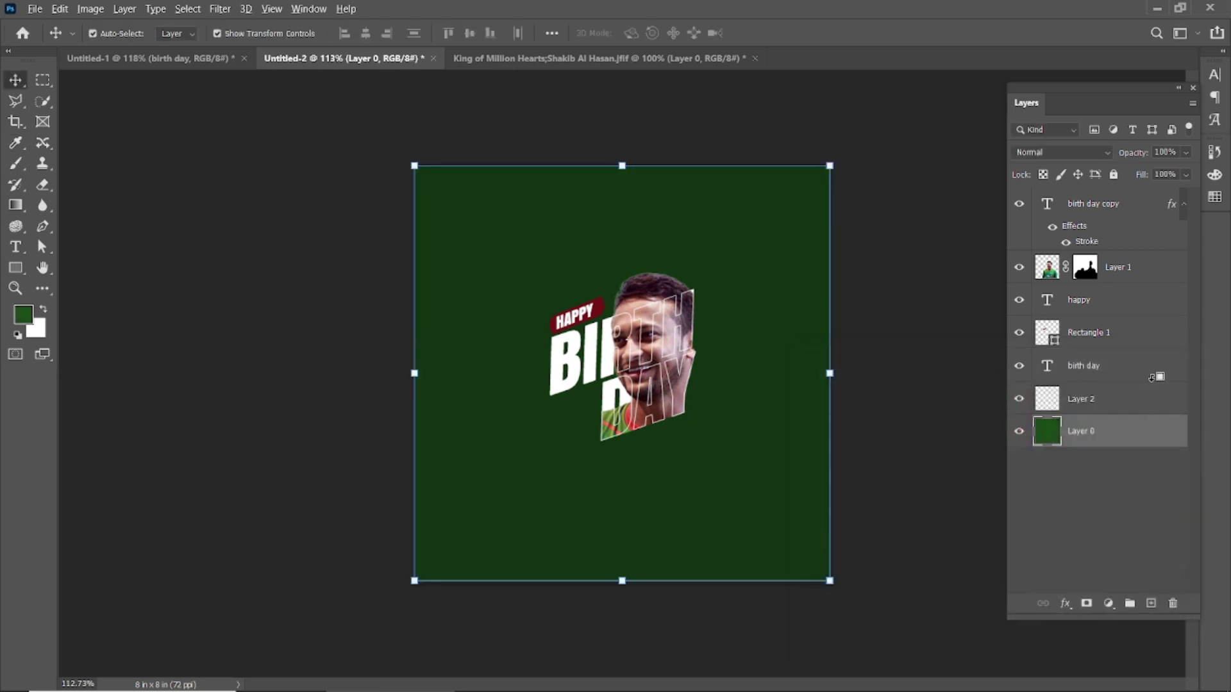
key(alt+BackSpace)
click(909, 417)
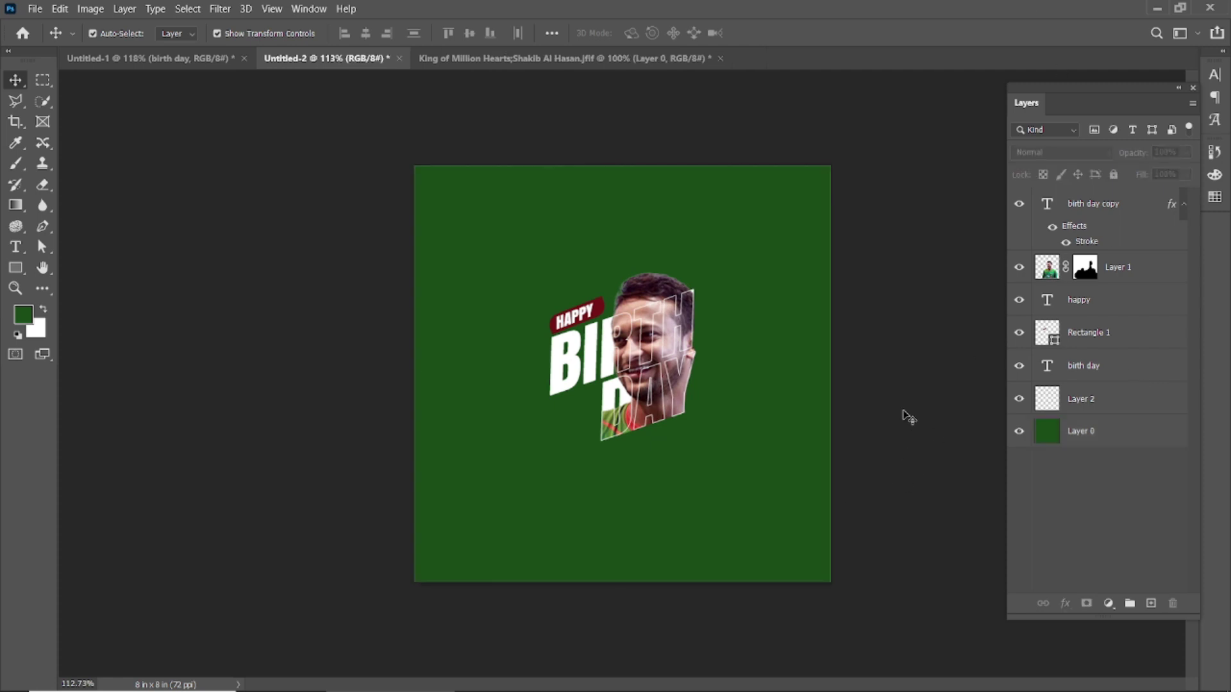
Add a new empty layer directly above the green background layer and choose the soft round brush from the General Brushes
click(781, 352)
click(1151, 603)
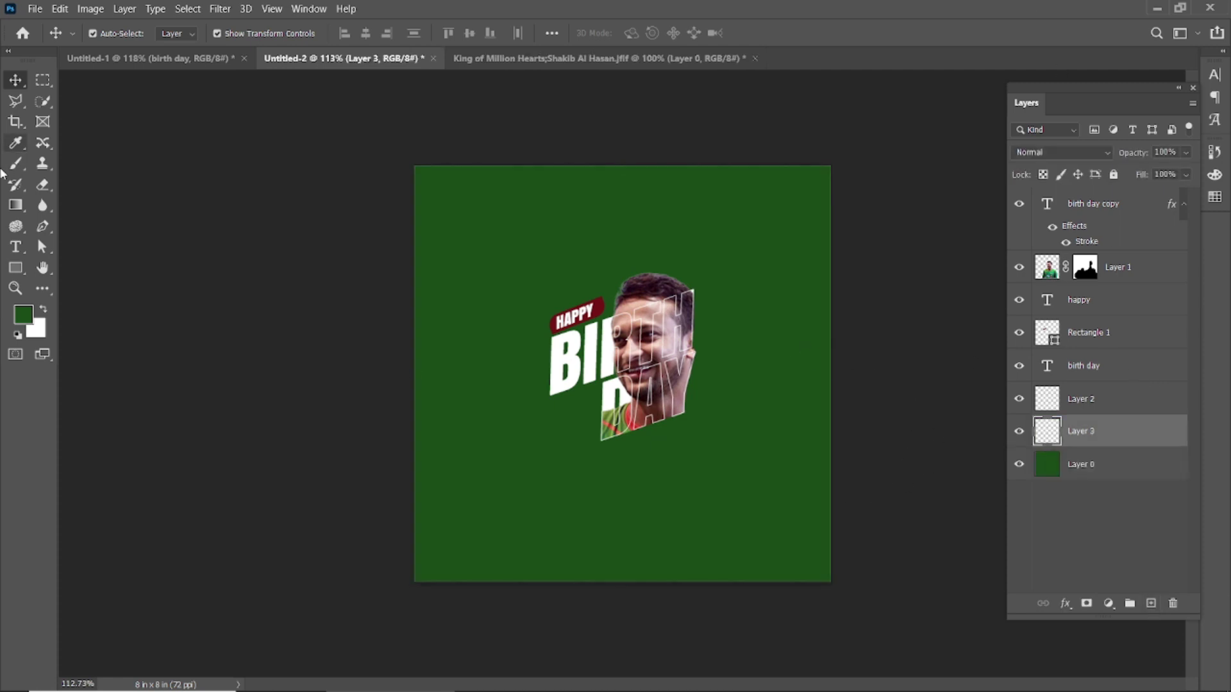
click(17, 168)
click(100, 32)
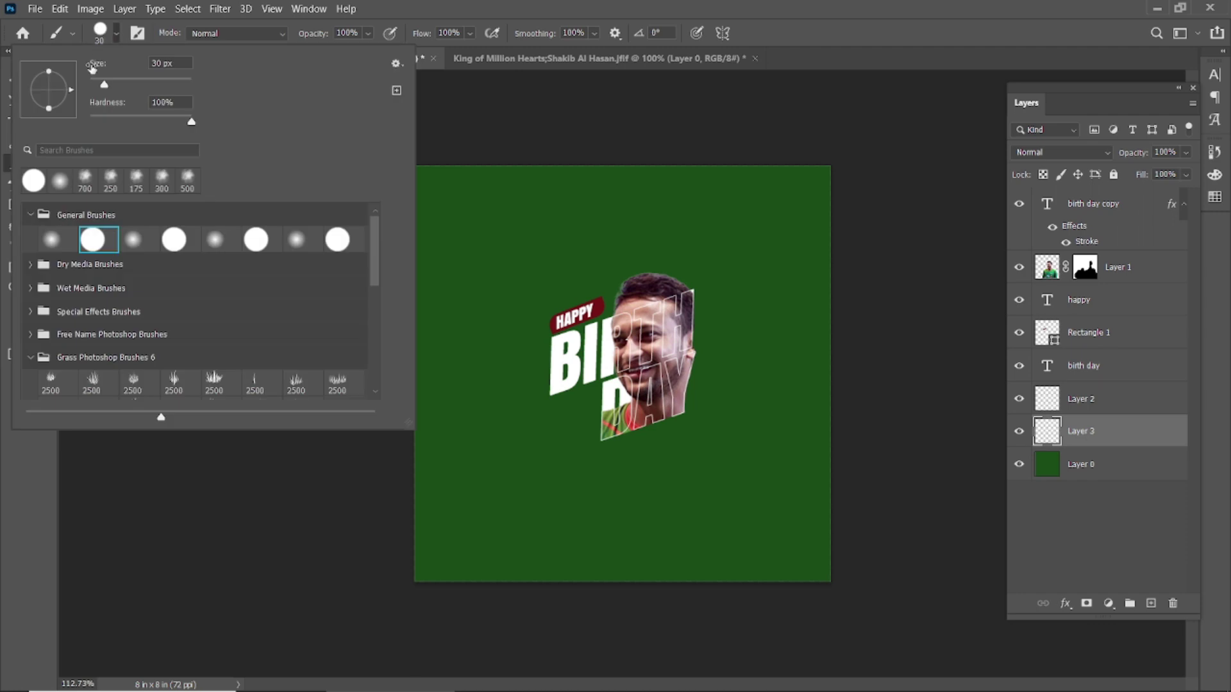
click(49, 241)
click(557, 6)
Set the foreground colour to the dark green 0e2e0a, starting from a sample of the canvas background
click(24, 316)
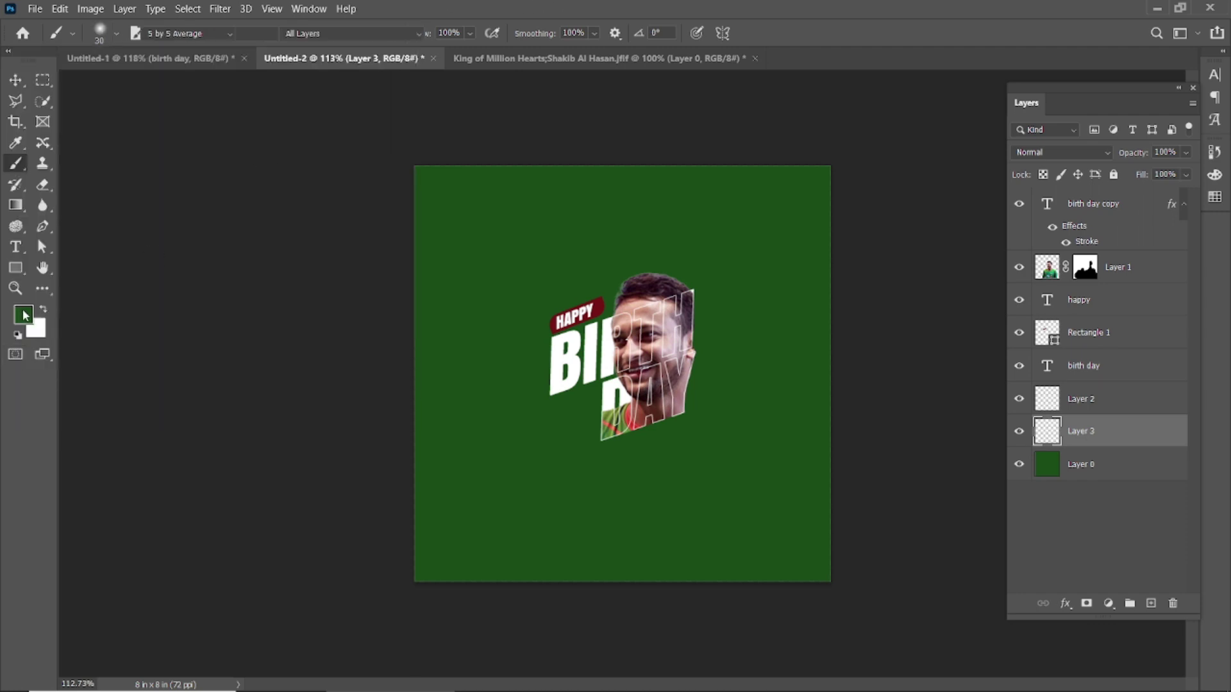
click(1147, 385)
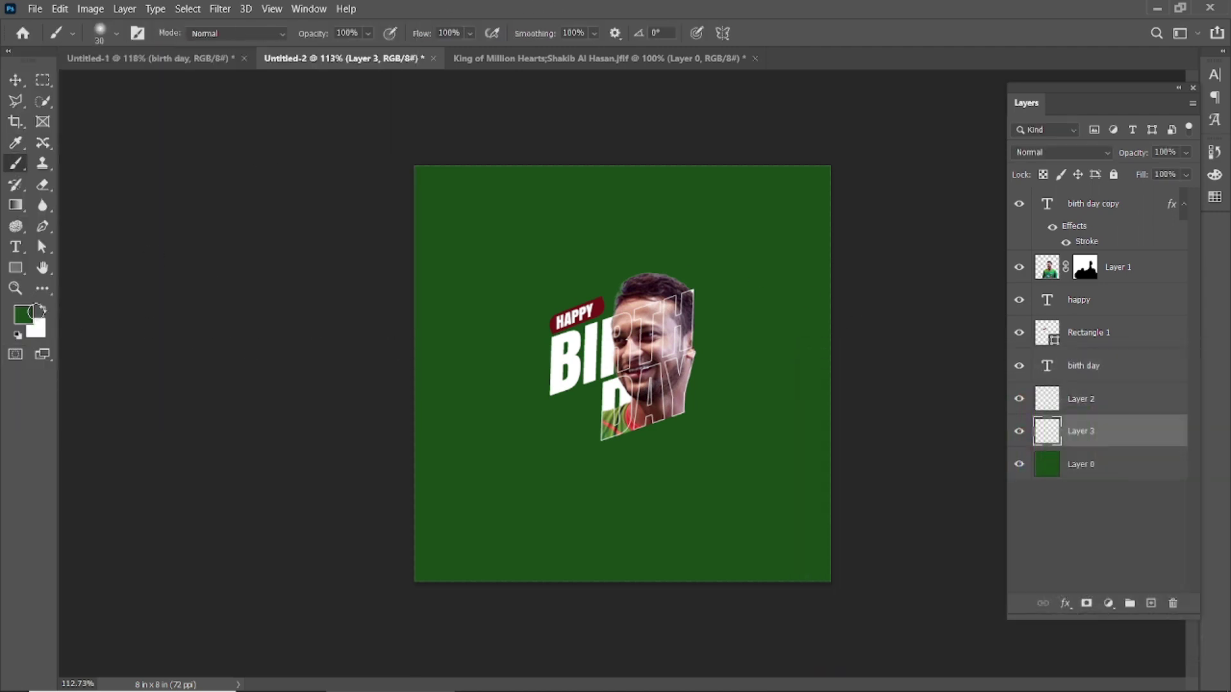
click(22, 315)
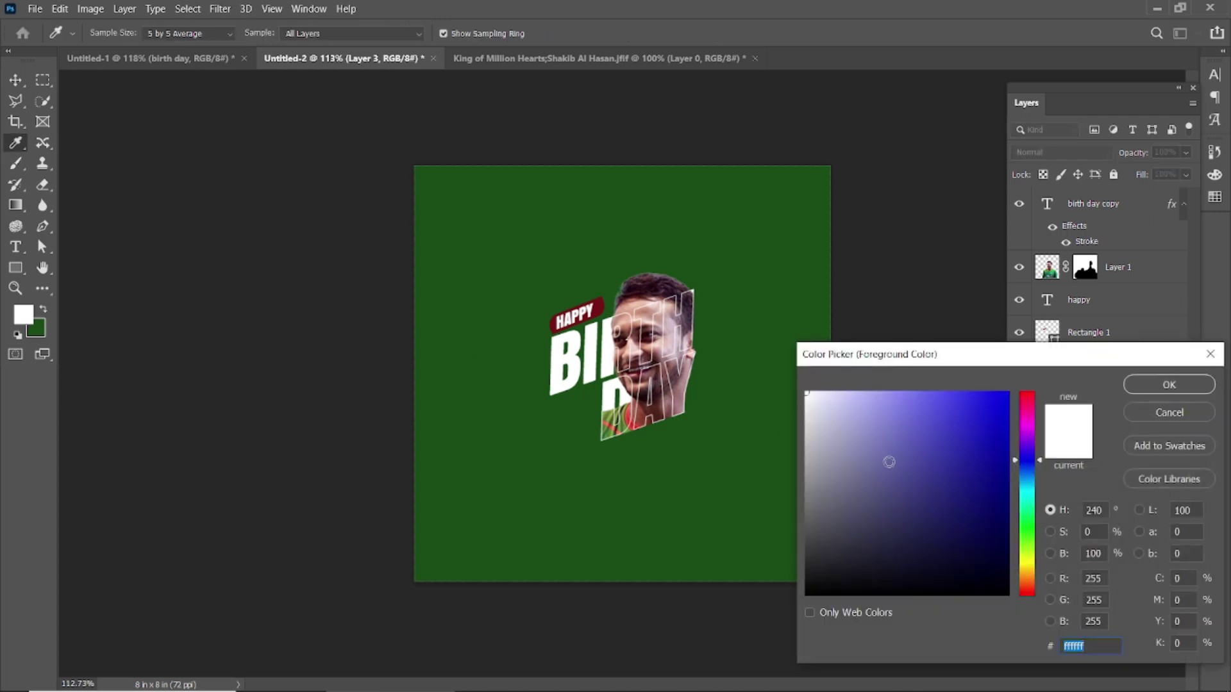
click(568, 269)
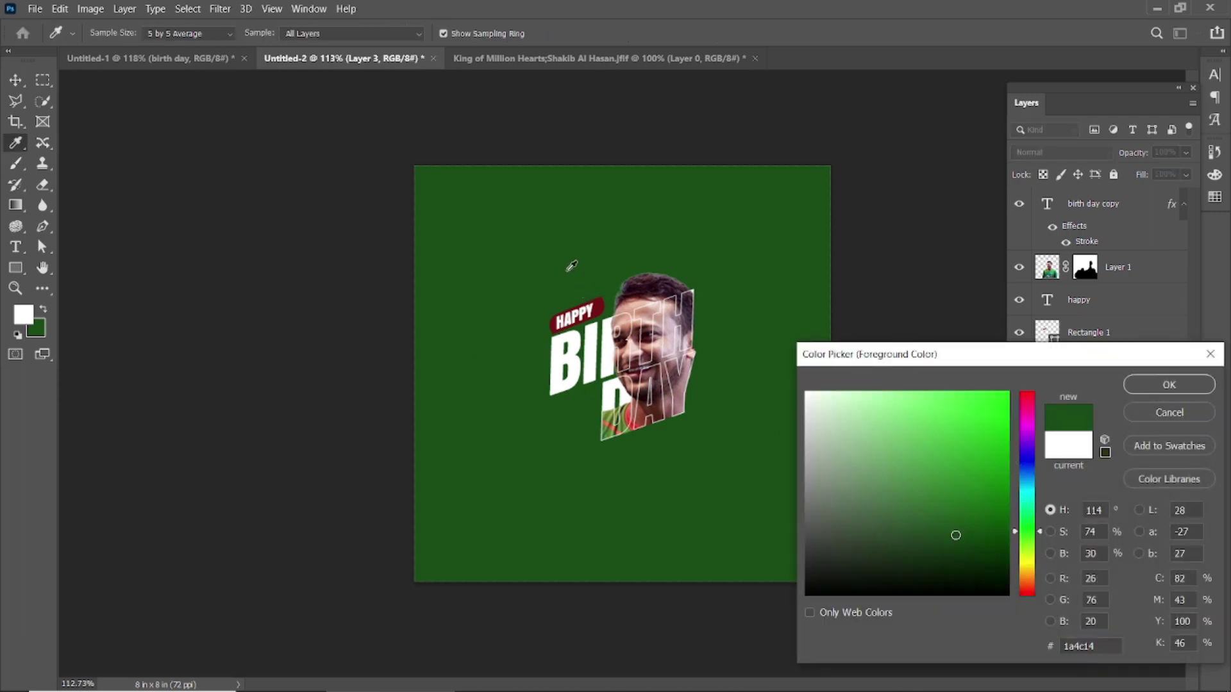
drag(957, 537, 959, 549)
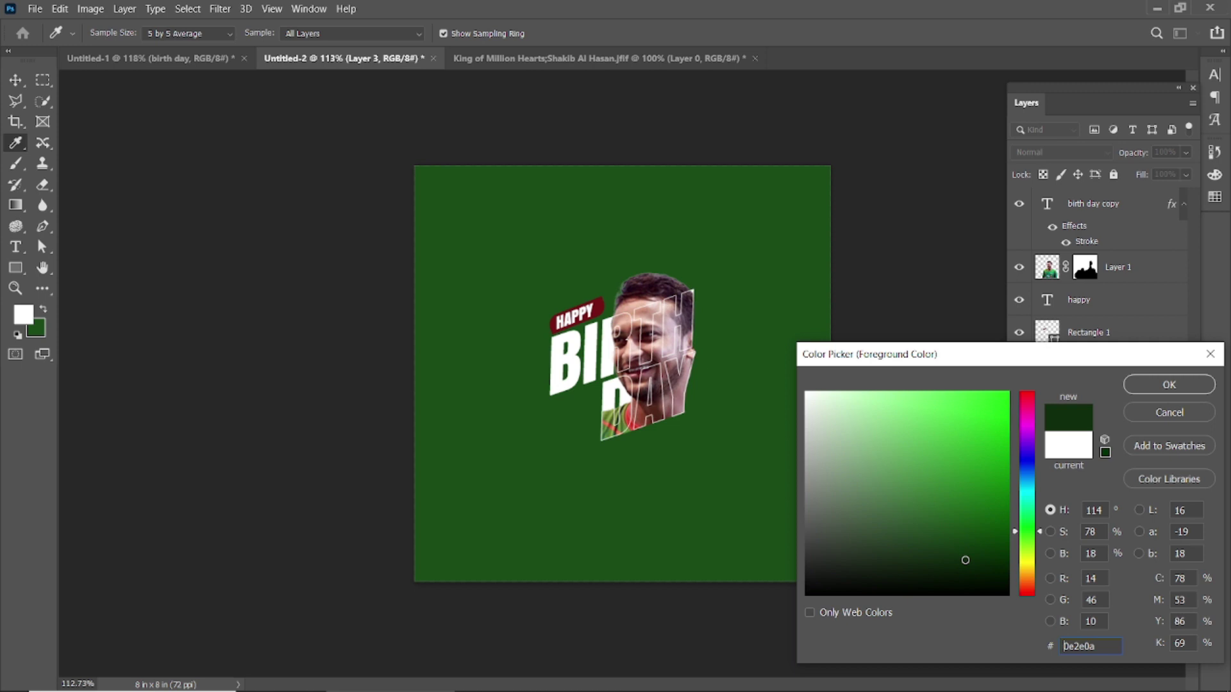
click(1148, 389)
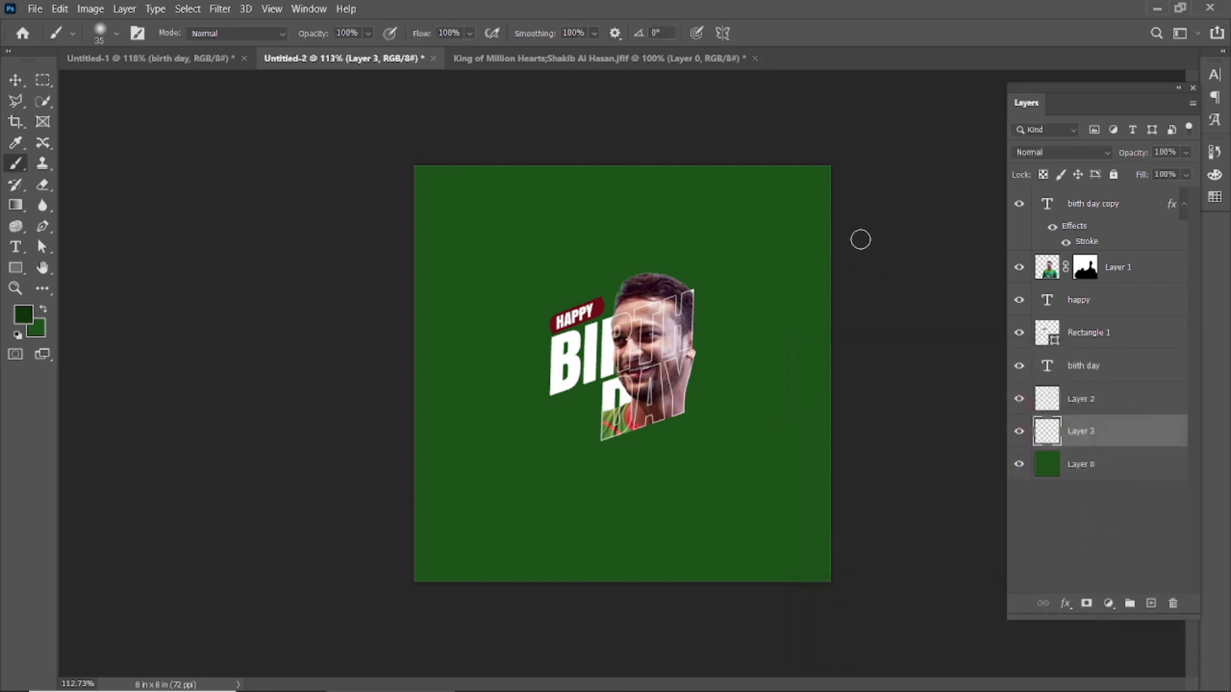
Enlarge the brush to 400 px and paint soft dark green shading down the right edge of the canvas on the new layer
key(bracketright)
key(bracketright)
key(bracketright)
key(bracketright)
key(bracketright)
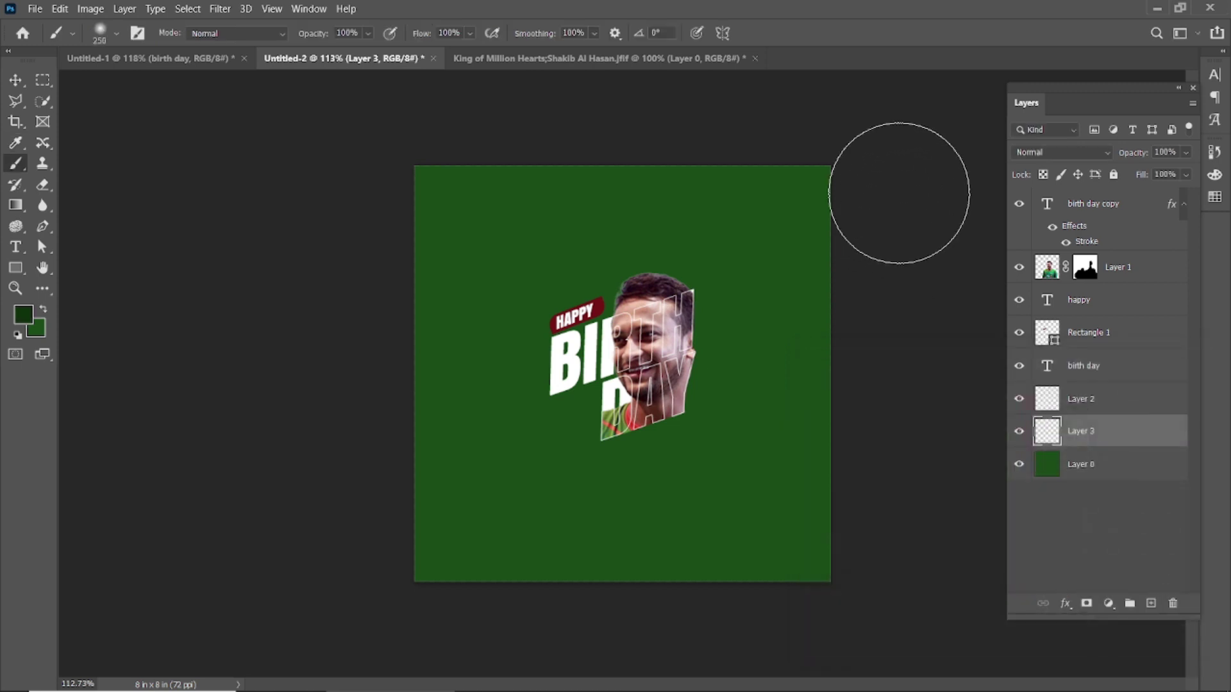
drag(917, 172, 948, 622)
key(ctrl+z)
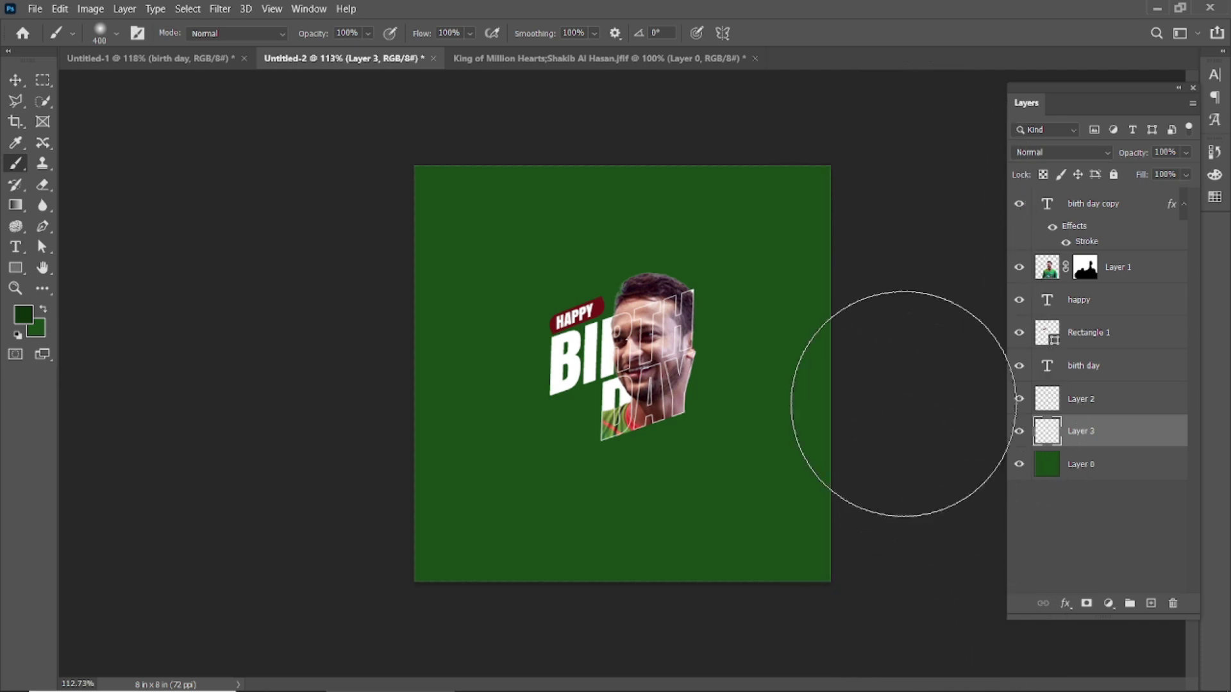
scroll(906, 398, down, 2)
mouse_move(867, 211)
mouse_down()
mouse_move(865, 550)
mouse_move(888, 651)
mouse_up()
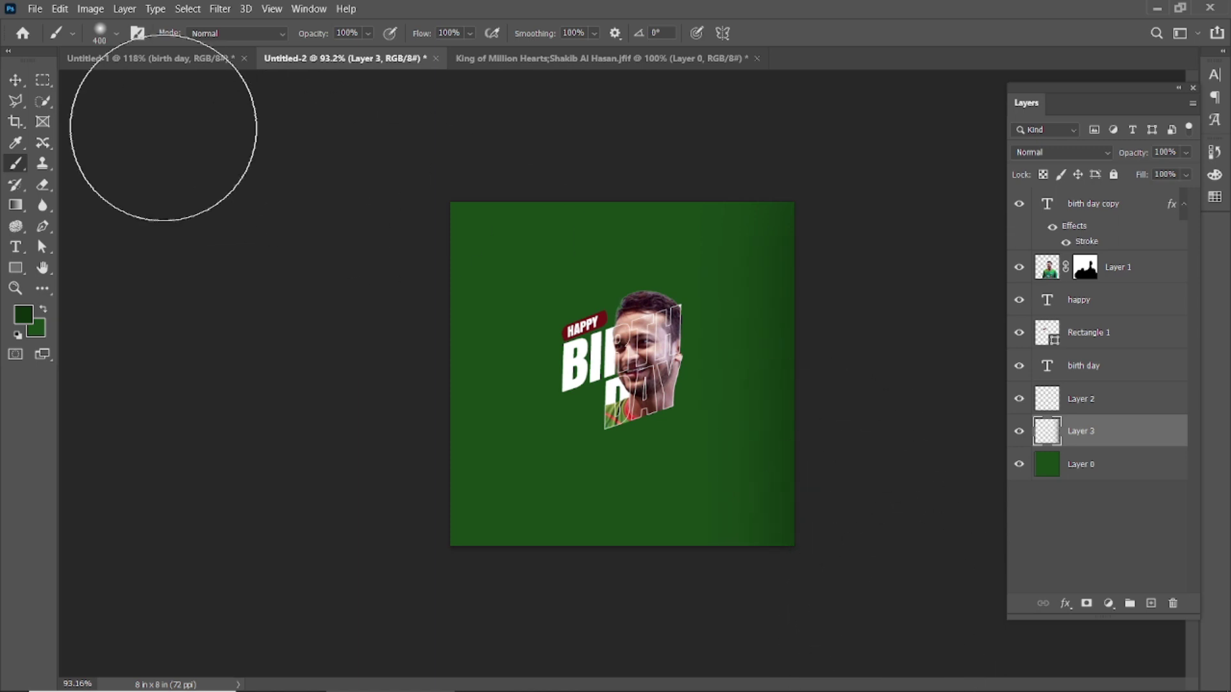
click(16, 82)
click(178, 184)
scroll(540, 446, up, 2)
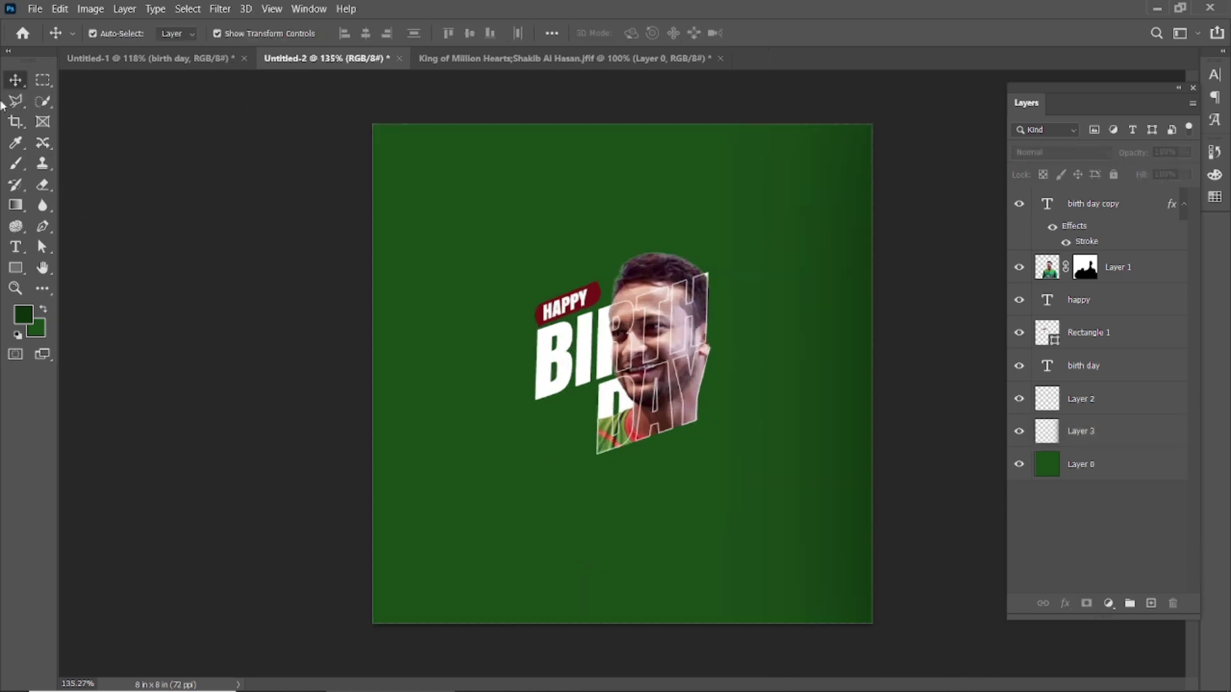
Add a new layer at the top of the stack and paint one soft 400 px dark green spot over the face
click(16, 164)
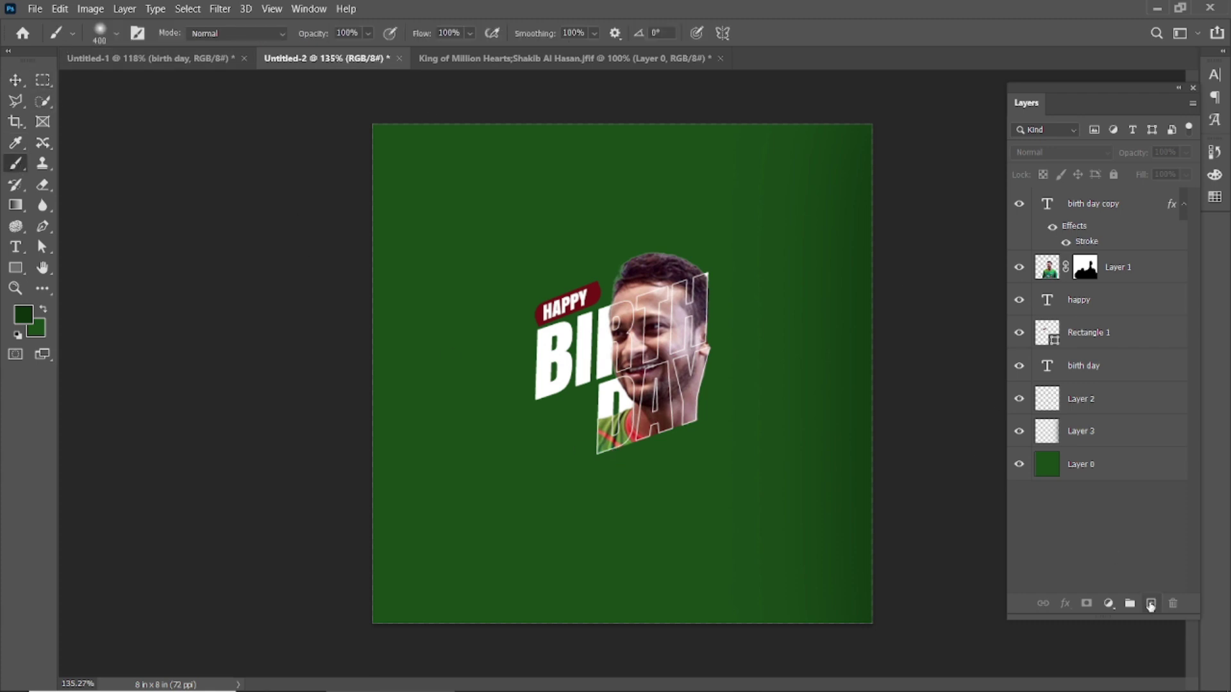
click(1151, 604)
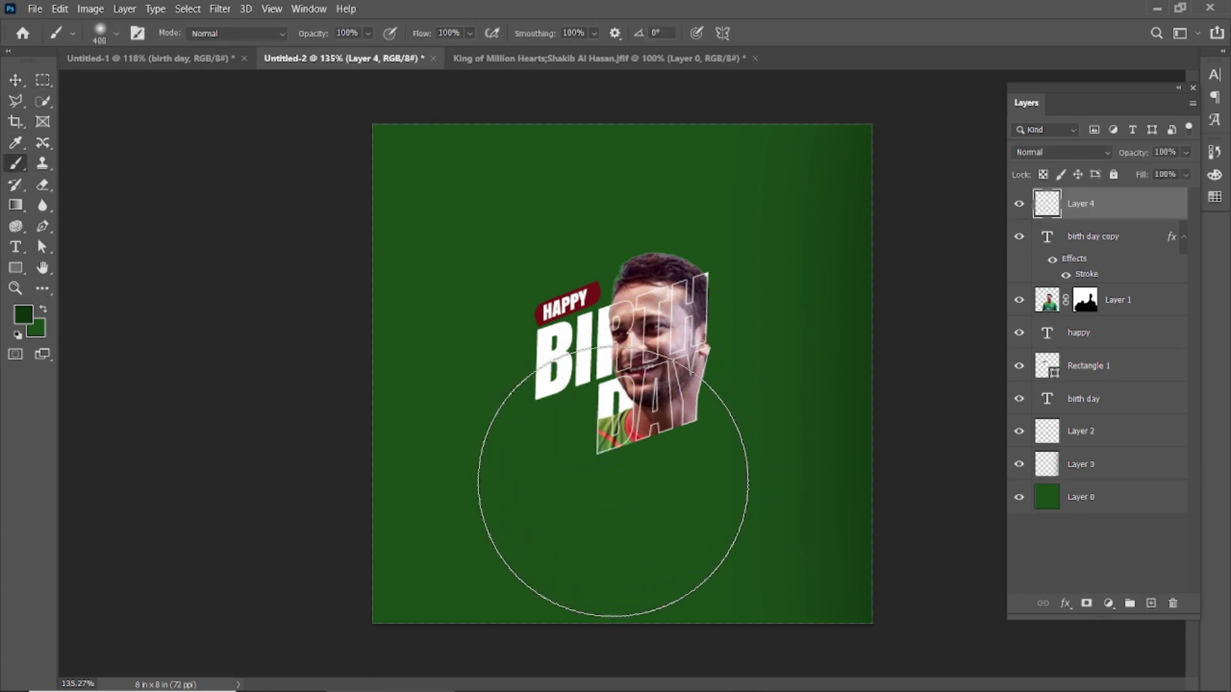
click(577, 504)
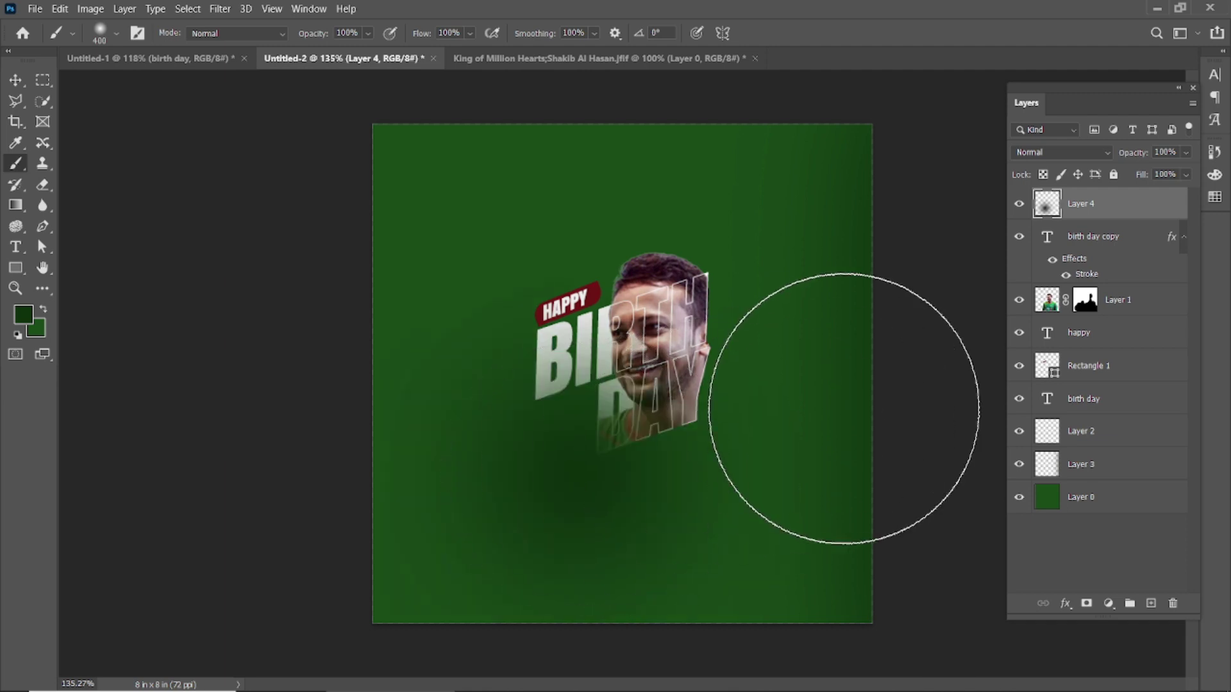
key(ctrl+z)
click(638, 362)
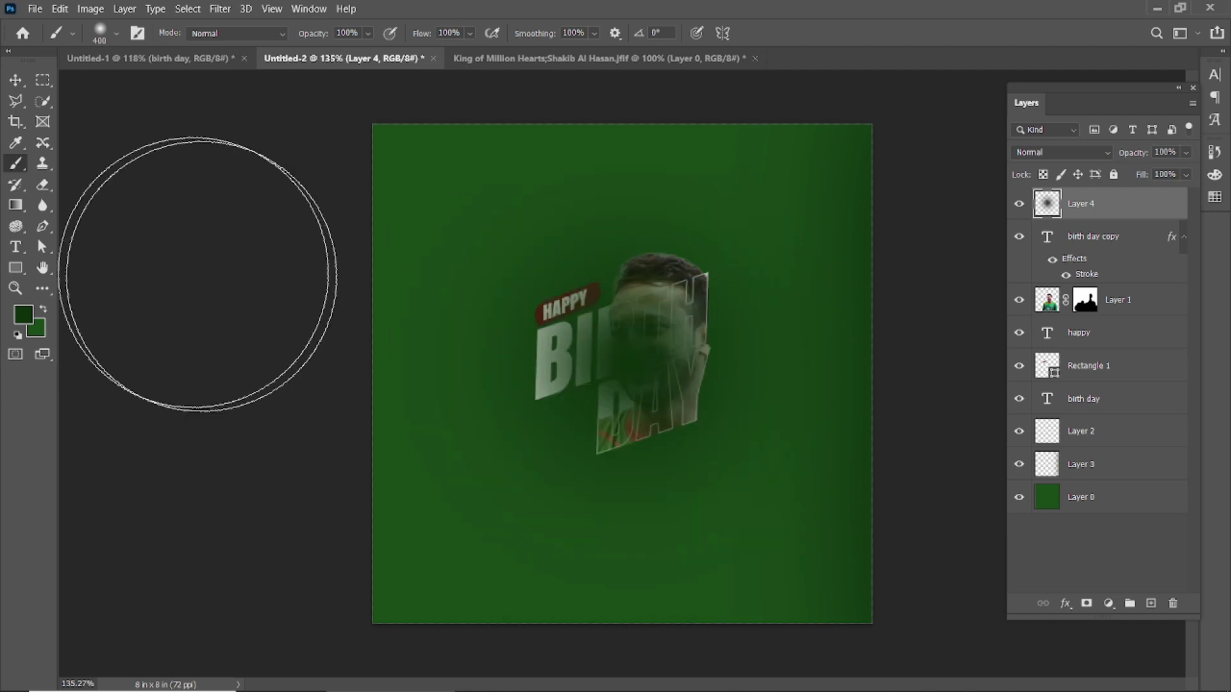
Flatten the soft spot to 9.20% height and about 86% width, and position it beneath the lettering as a ground shadow
click(15, 80)
key(ctrl+t)
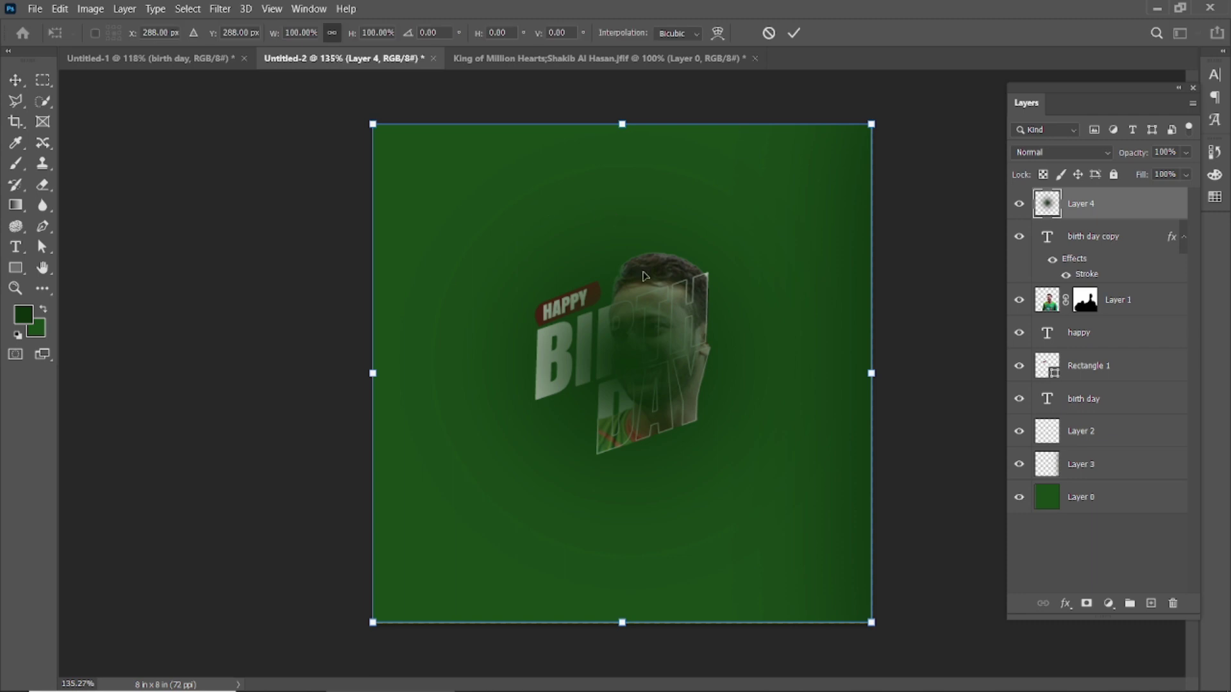
drag(621, 126, 637, 516)
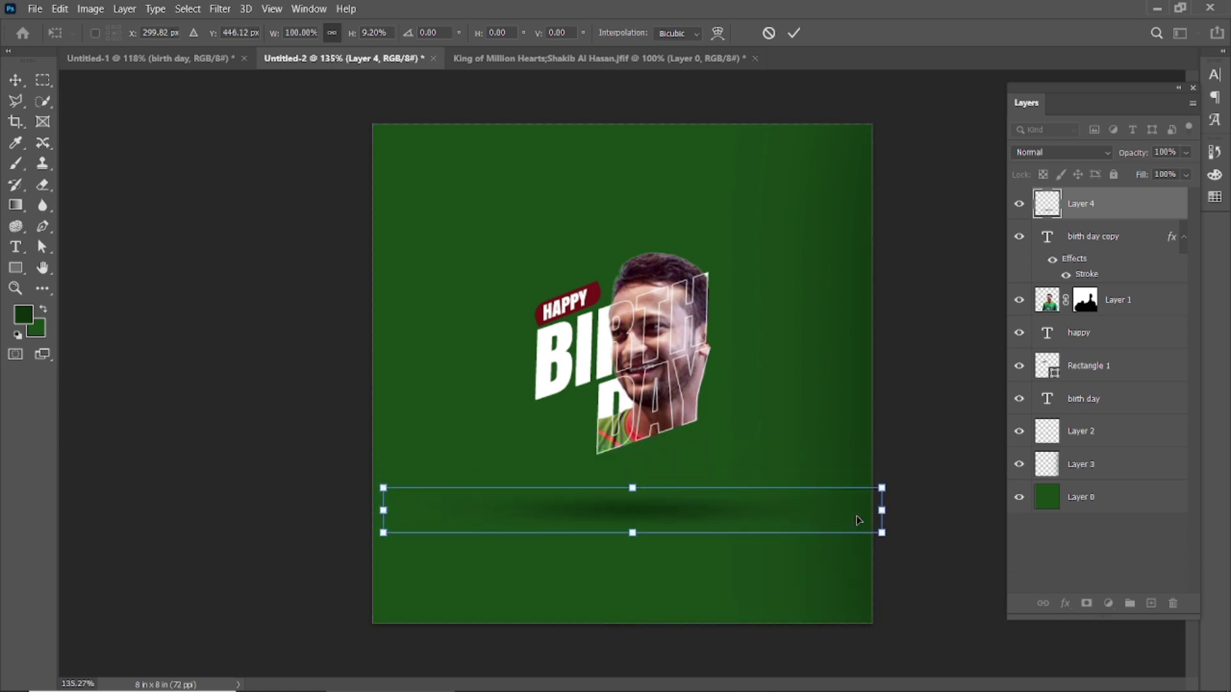
drag(882, 511, 817, 509)
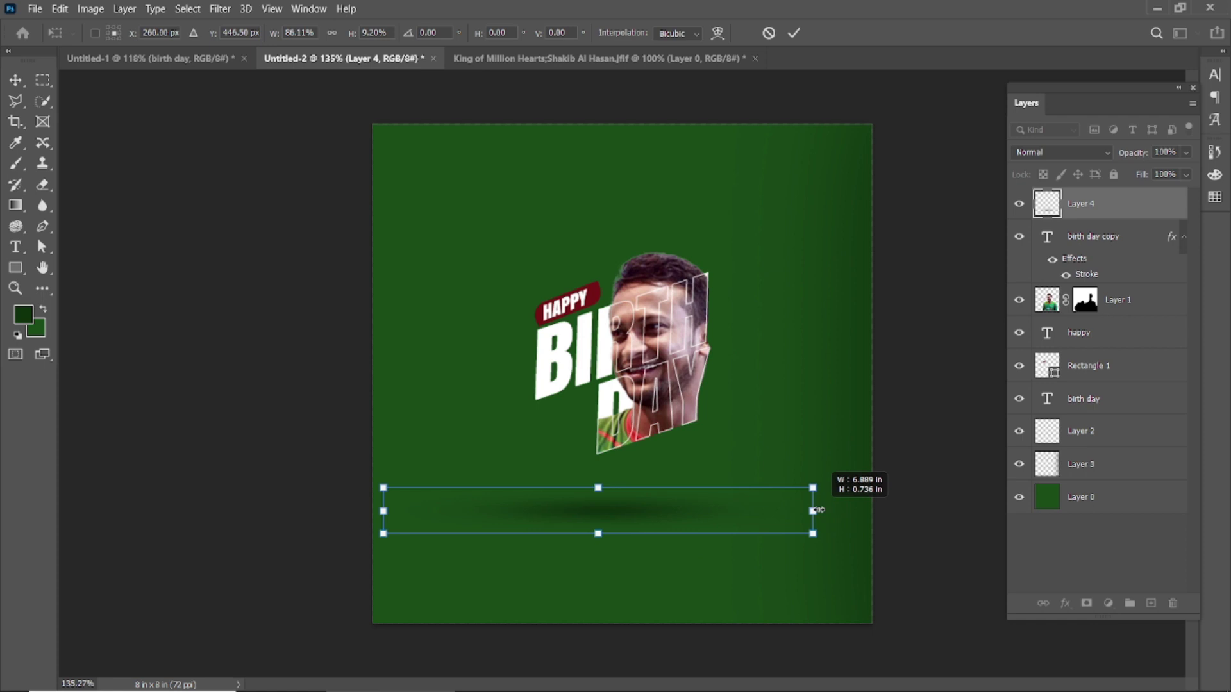
drag(599, 513, 628, 503)
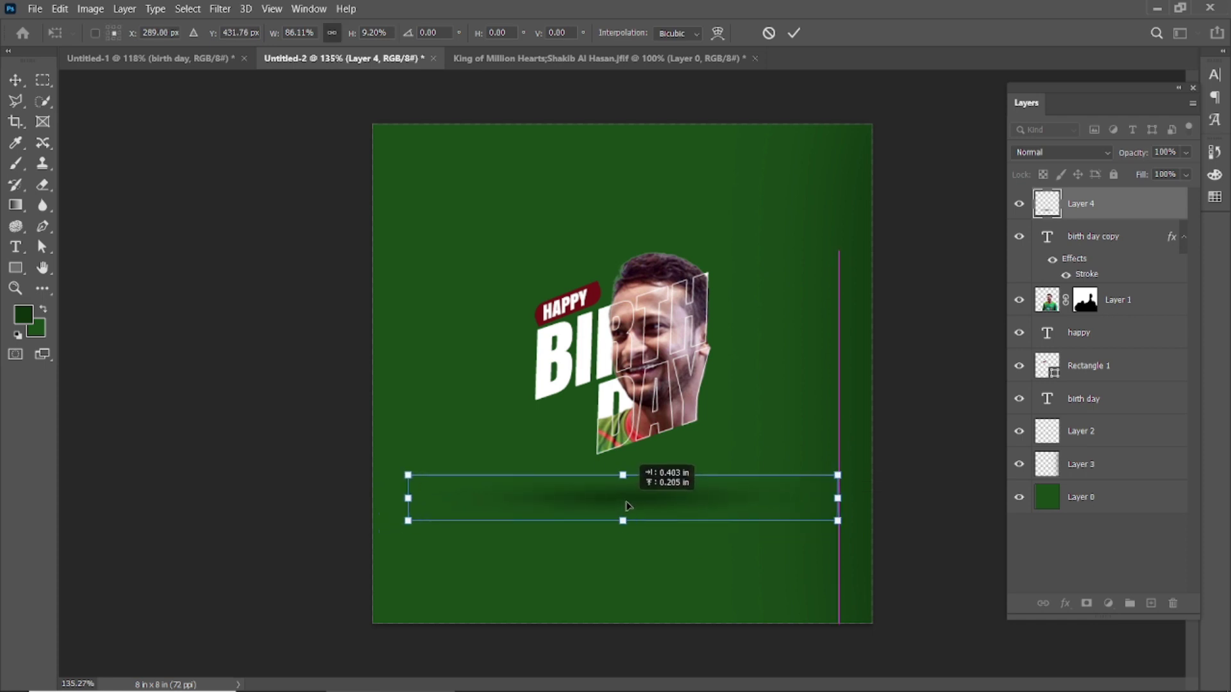
click(793, 37)
click(928, 261)
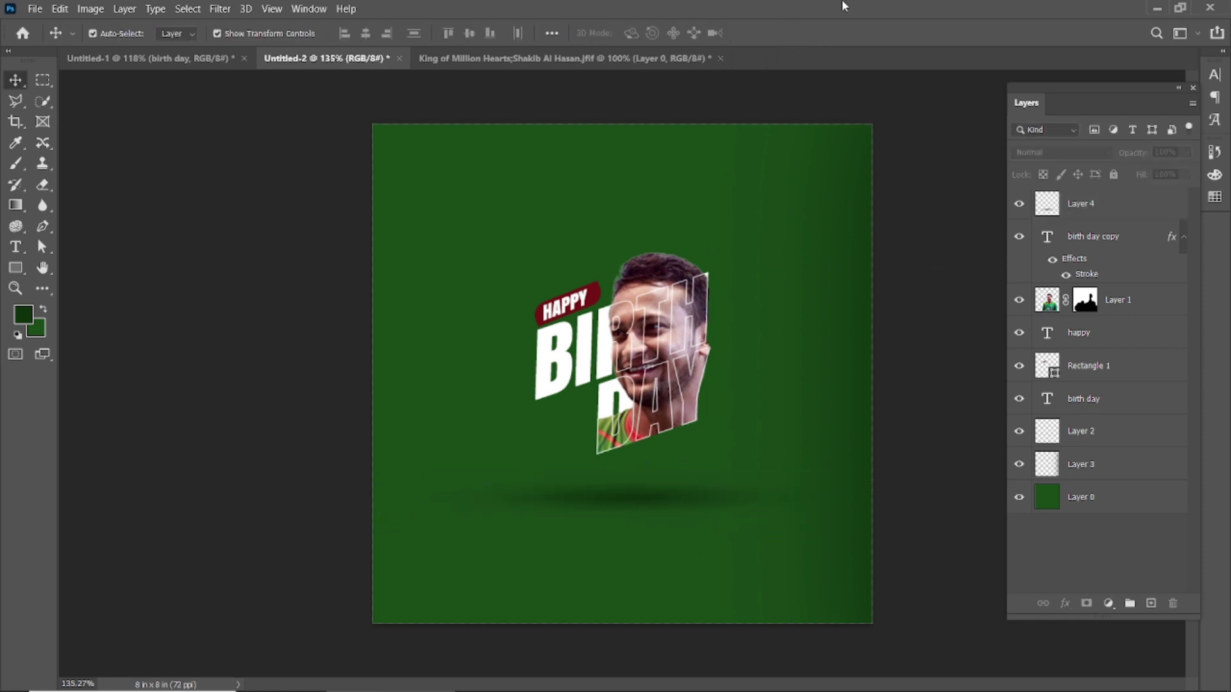
drag(631, 506, 645, 503)
click(968, 312)
scroll(654, 388, up, 1)
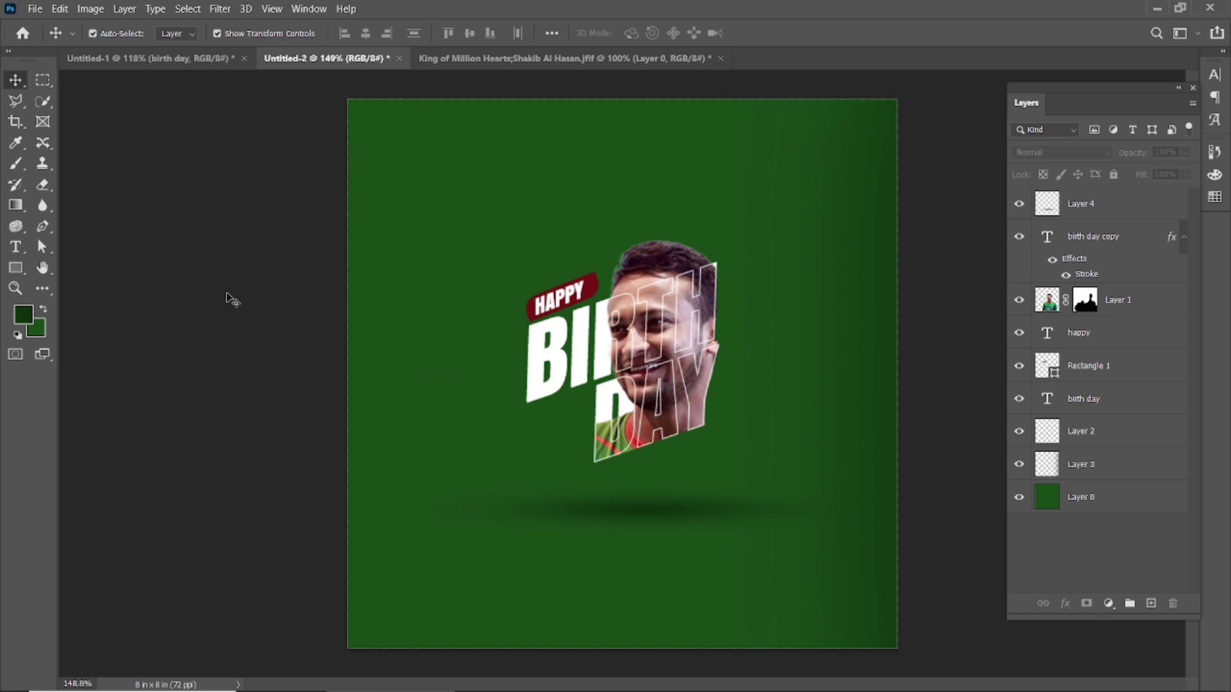
Add a placeholder text line in Anton at 18 pt and place it above the lettering near the canvas's top
click(17, 247)
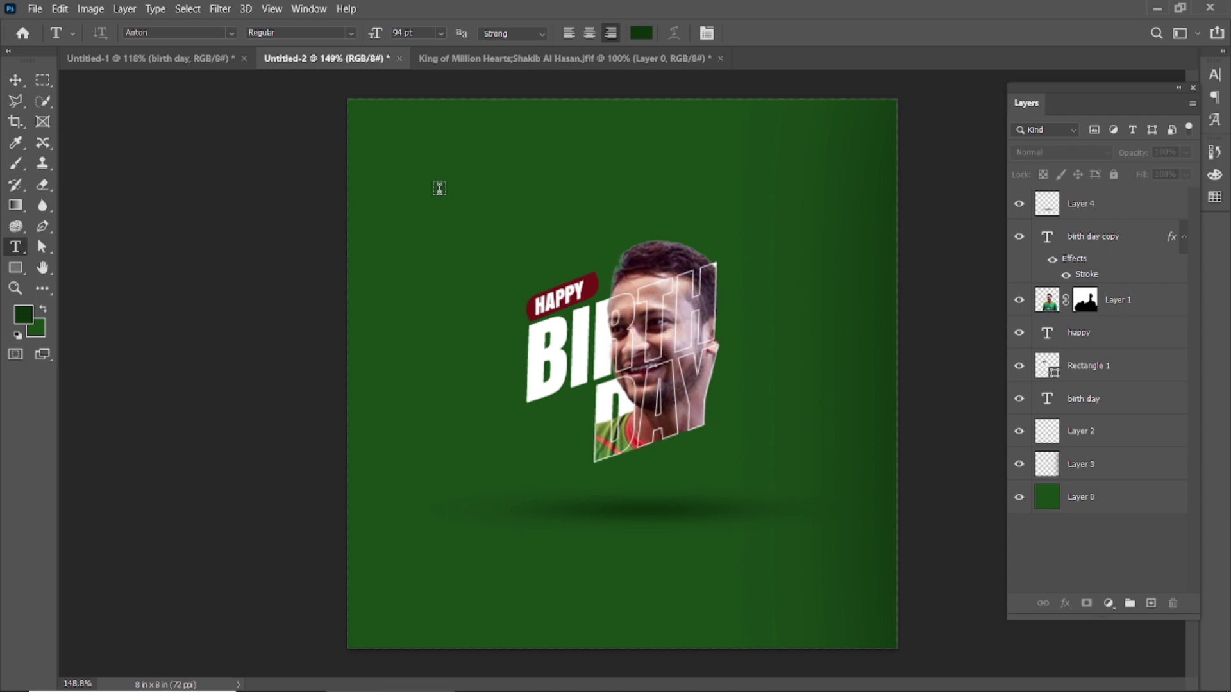
click(439, 188)
drag(374, 34, 315, 51)
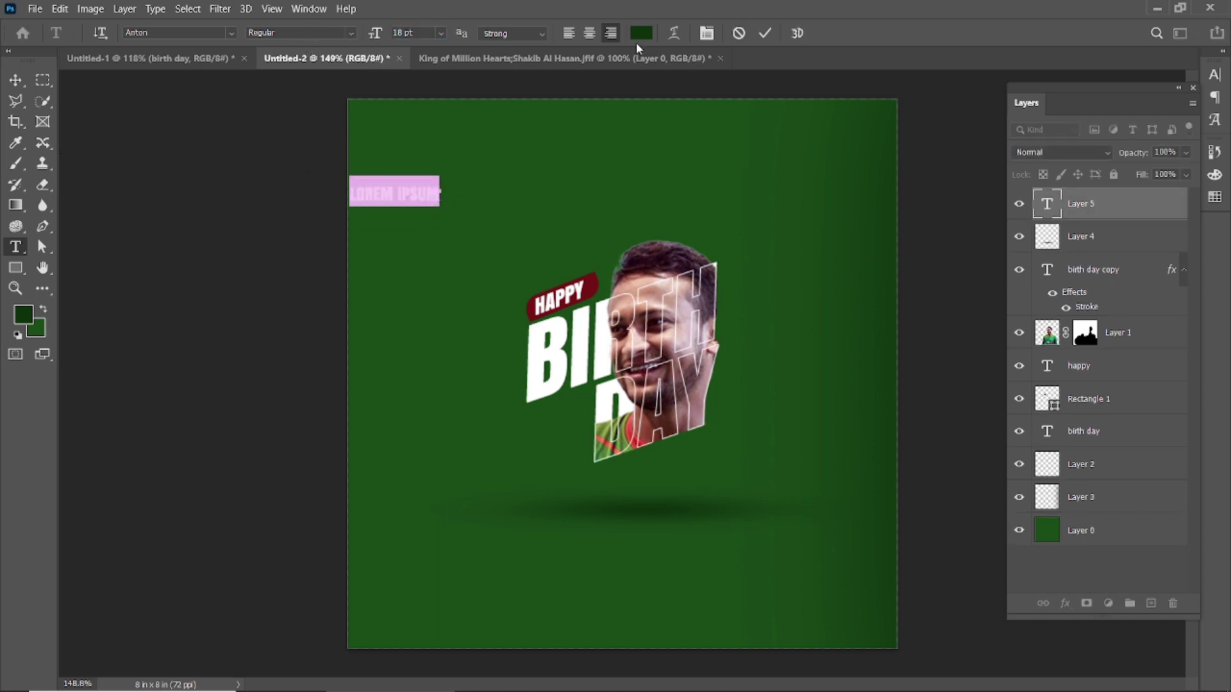
click(766, 34)
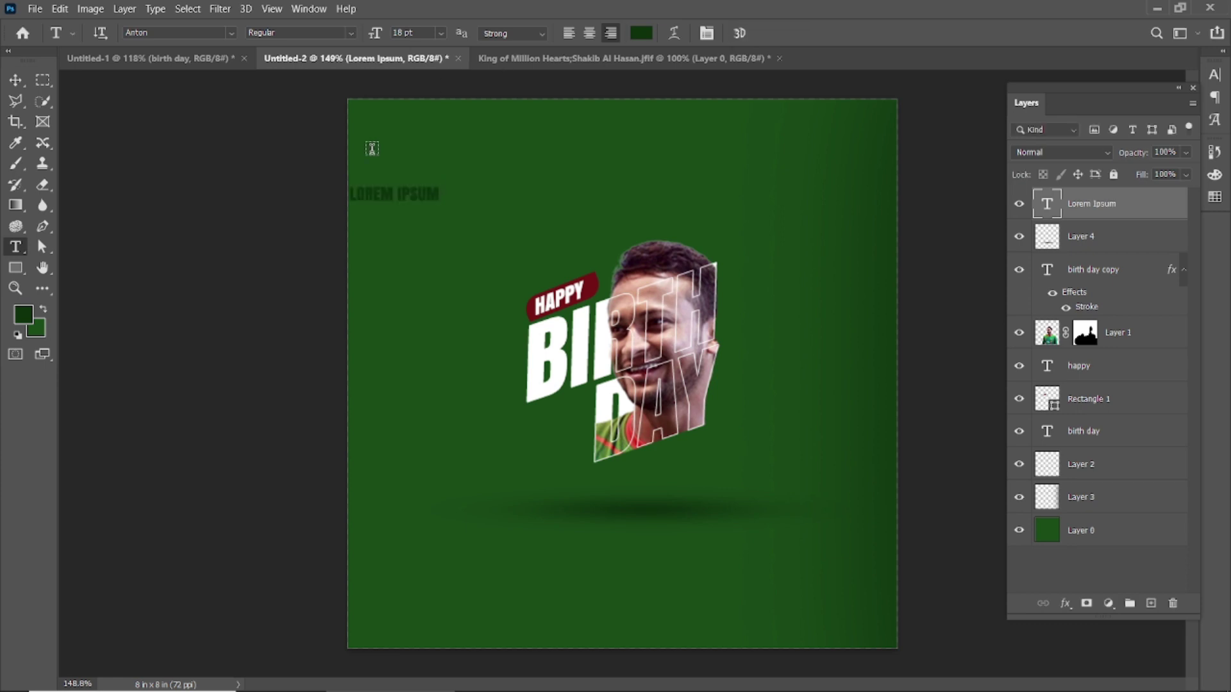
click(16, 80)
drag(378, 200, 551, 195)
Set the placeholder text's colour to the light grey c0c0c0
double_click(551, 192)
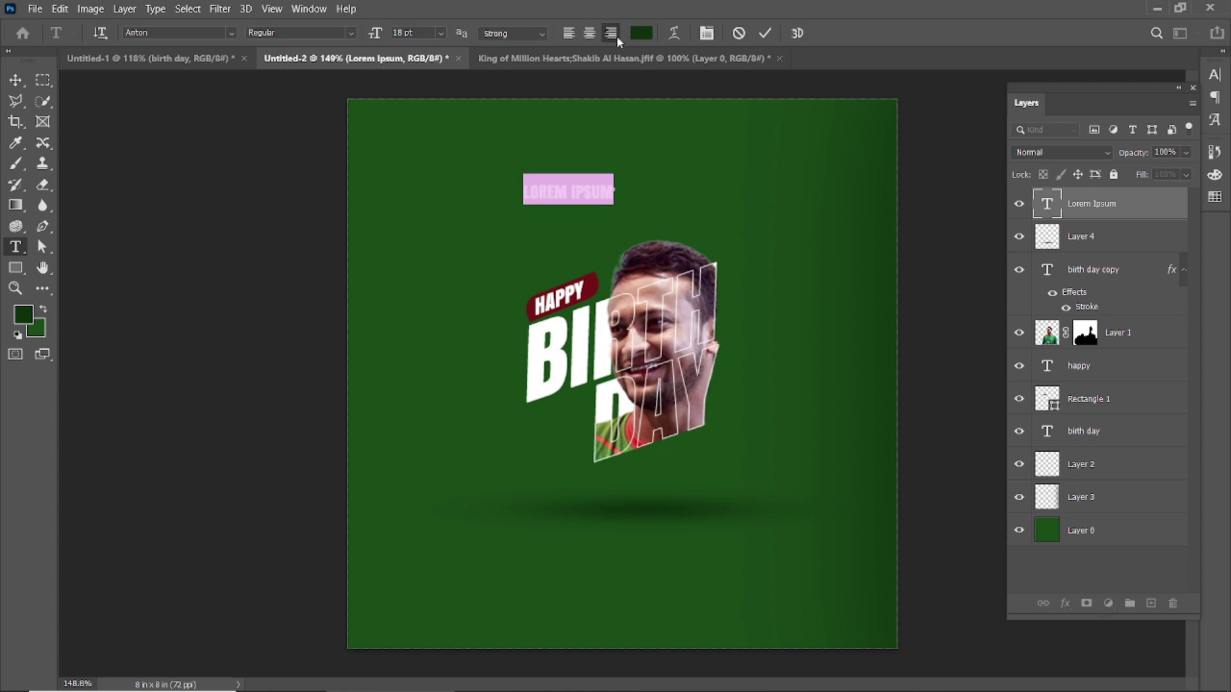
click(641, 33)
drag(813, 418, 803, 443)
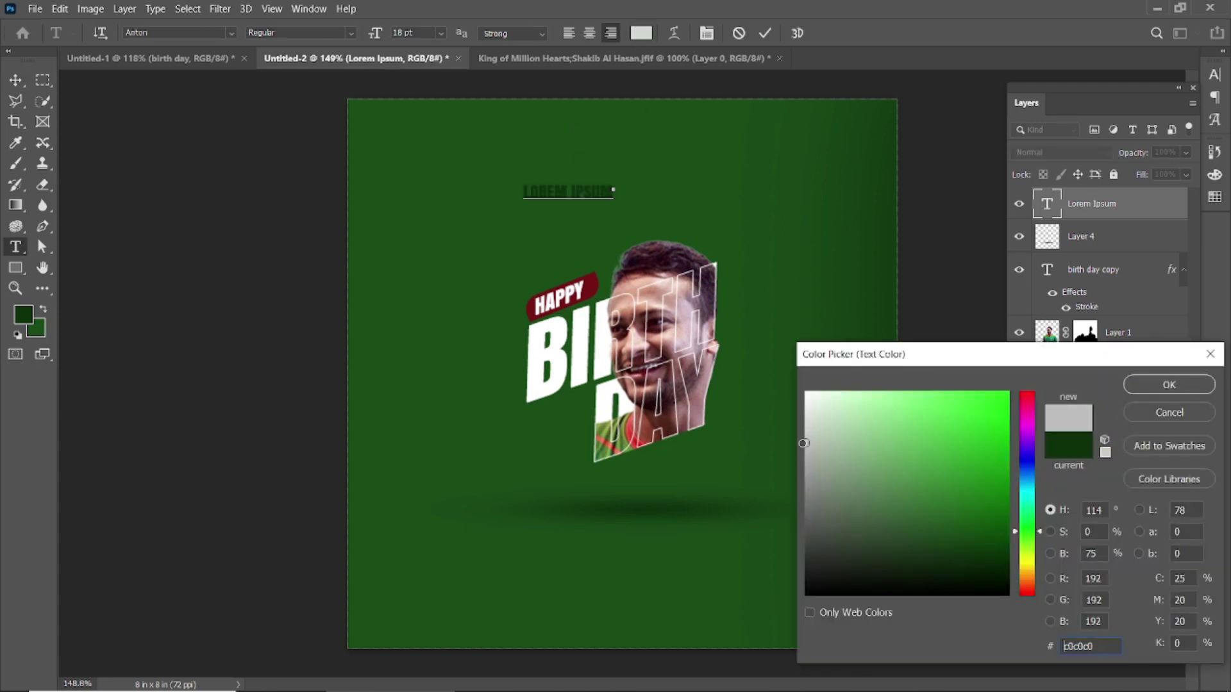
click(1159, 386)
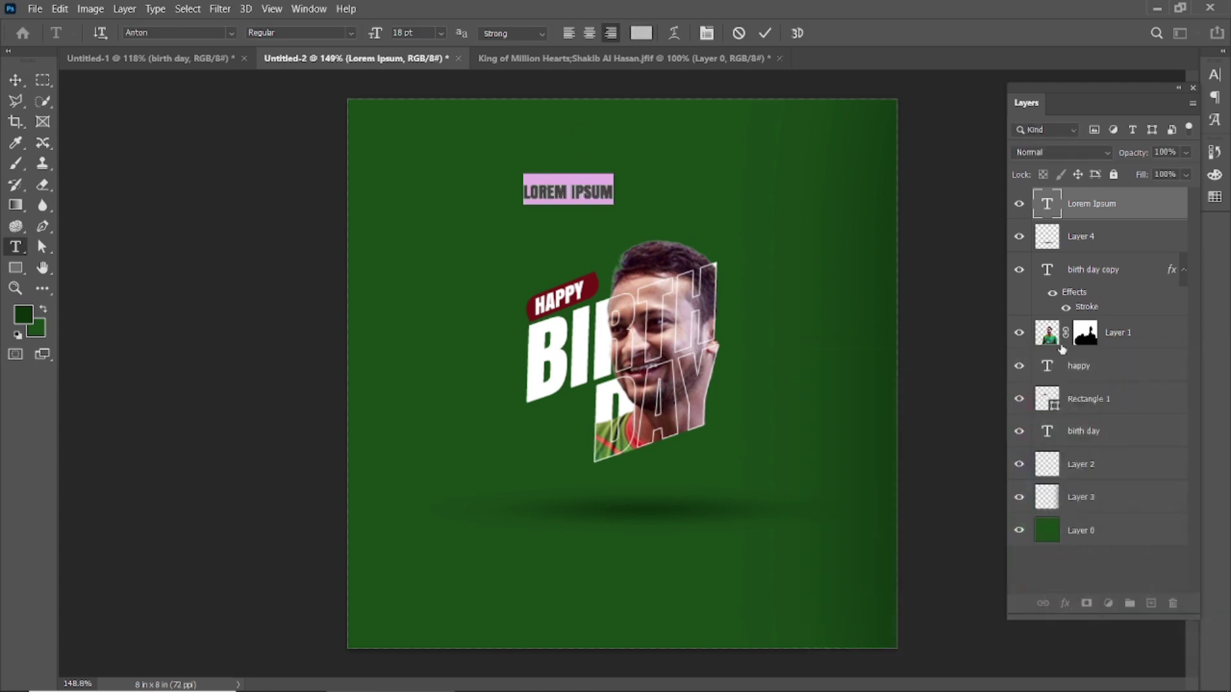
Replace the placeholder text with HAPPY BIRTHDAY SHAKIB AL HASAN
click(539, 191)
key(ctrl+a)
key(BackSpace)
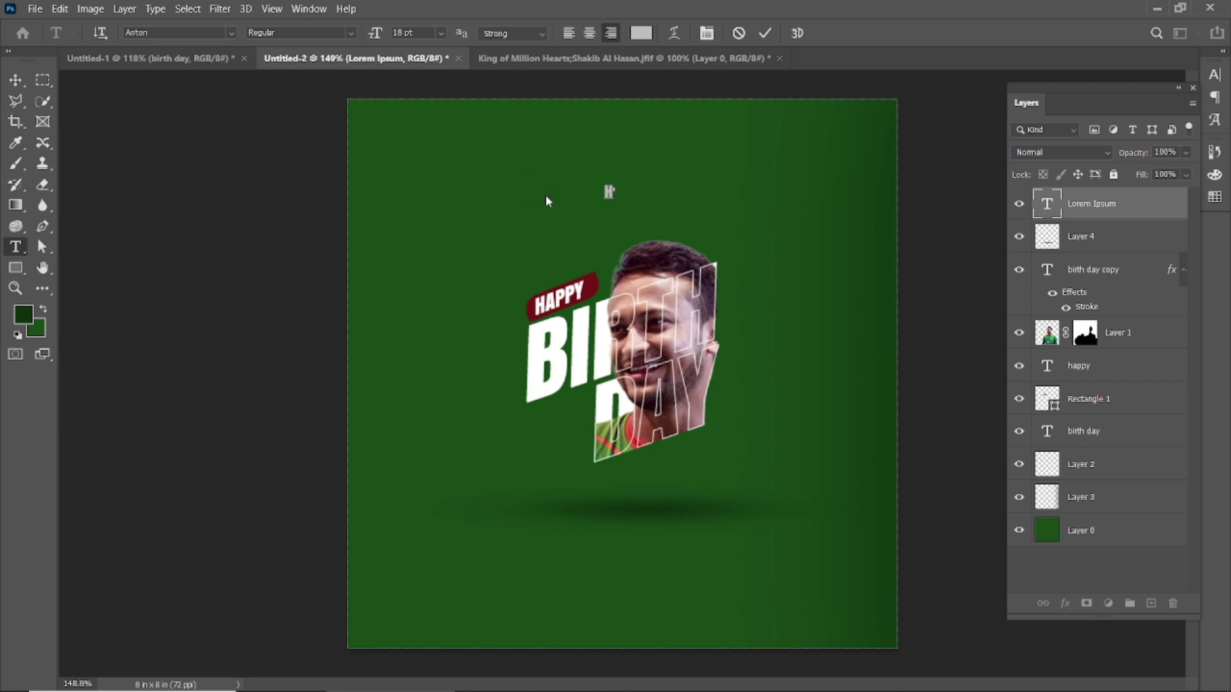
text(HAPPY BIRTHDAY)
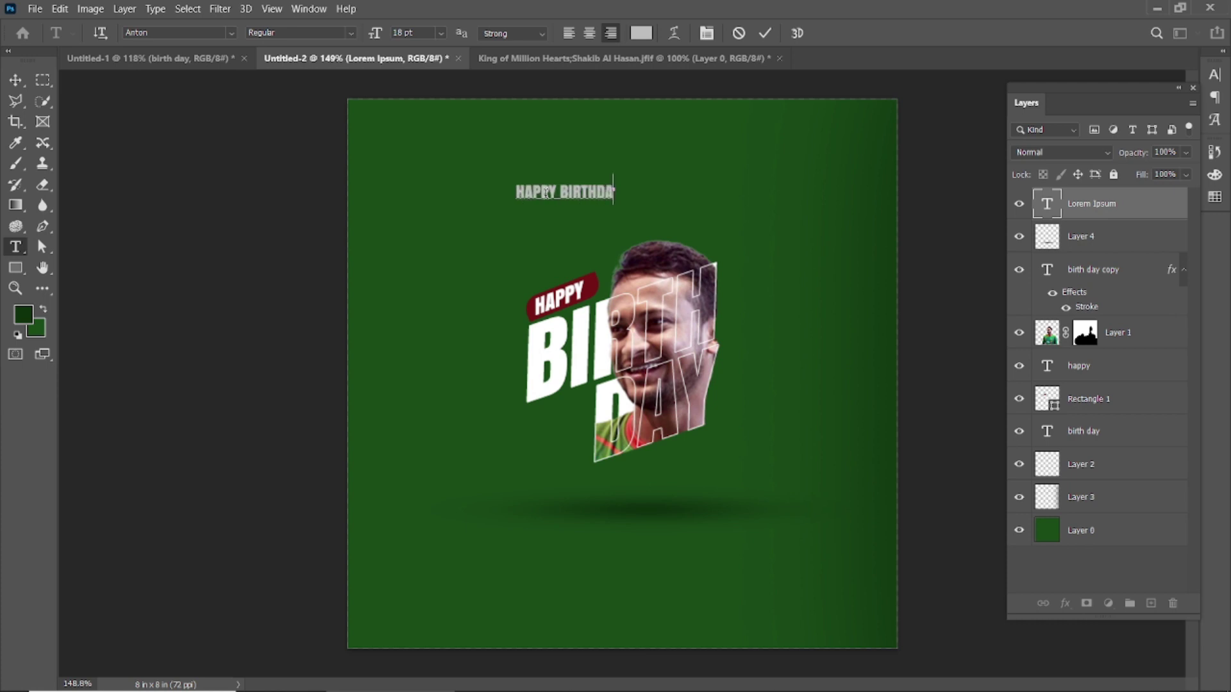
text( SHAKI)
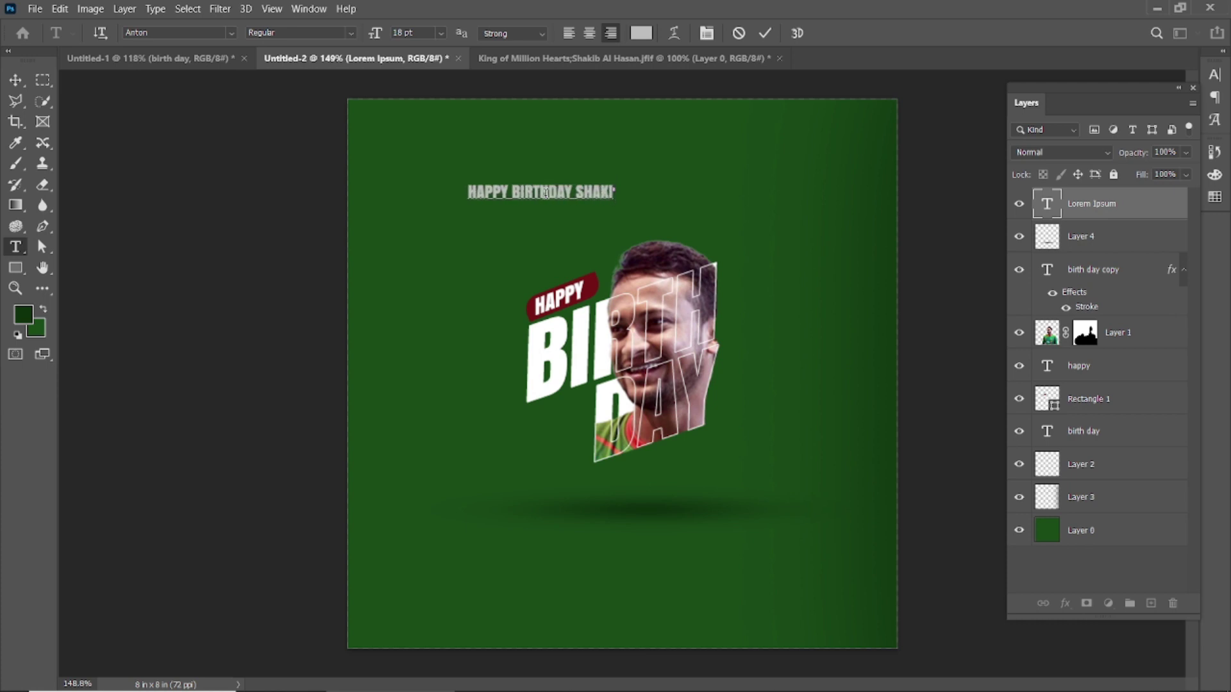
text(B AL HASA)
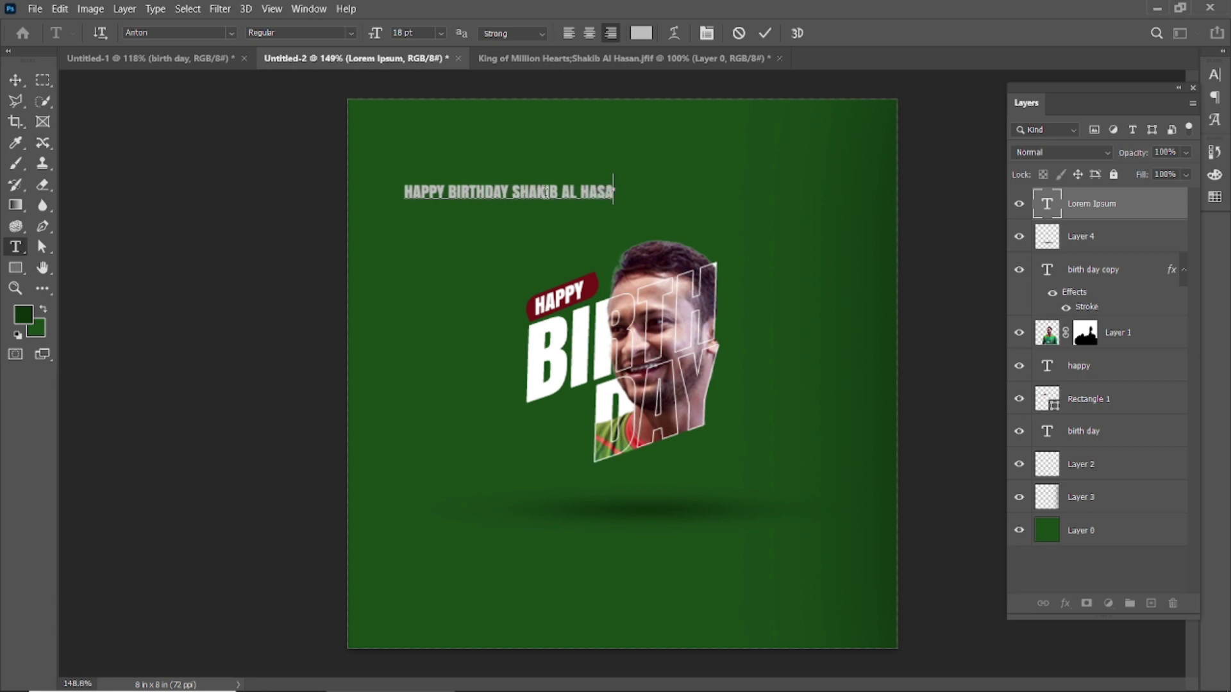
text(N)
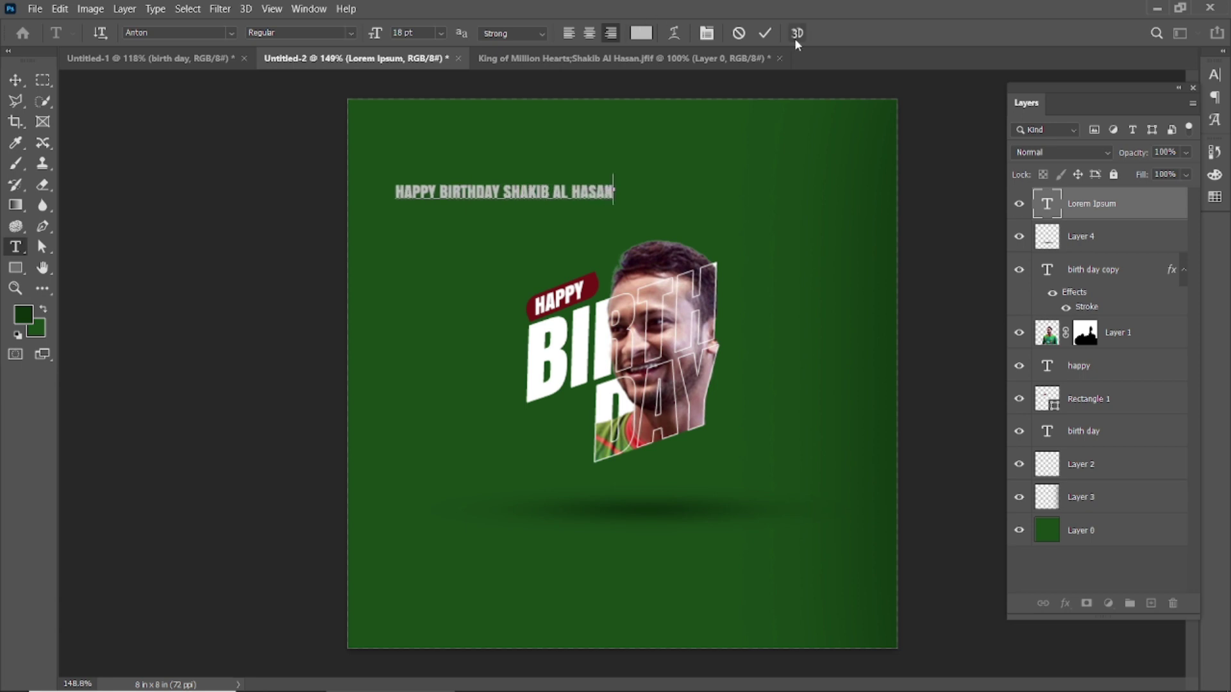
click(765, 33)
Reduce the greeting line to 16 pt and move it below the DAY lettering, just above the ground shadow
key(v)
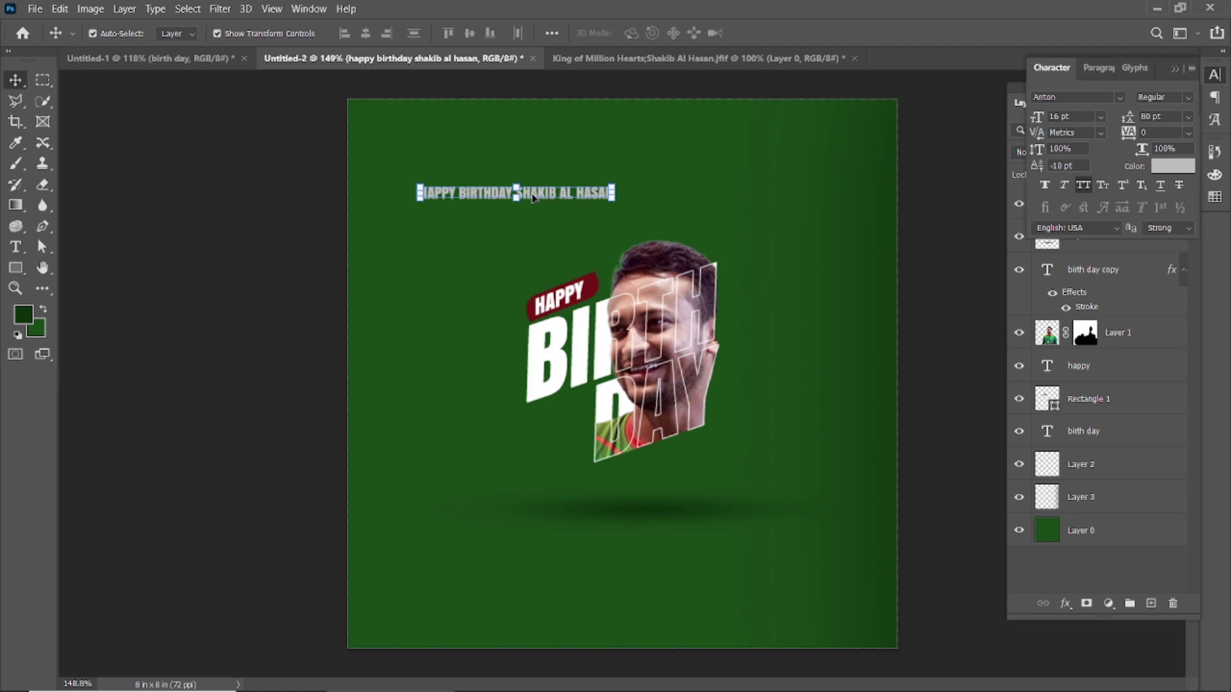
drag(535, 195, 641, 497)
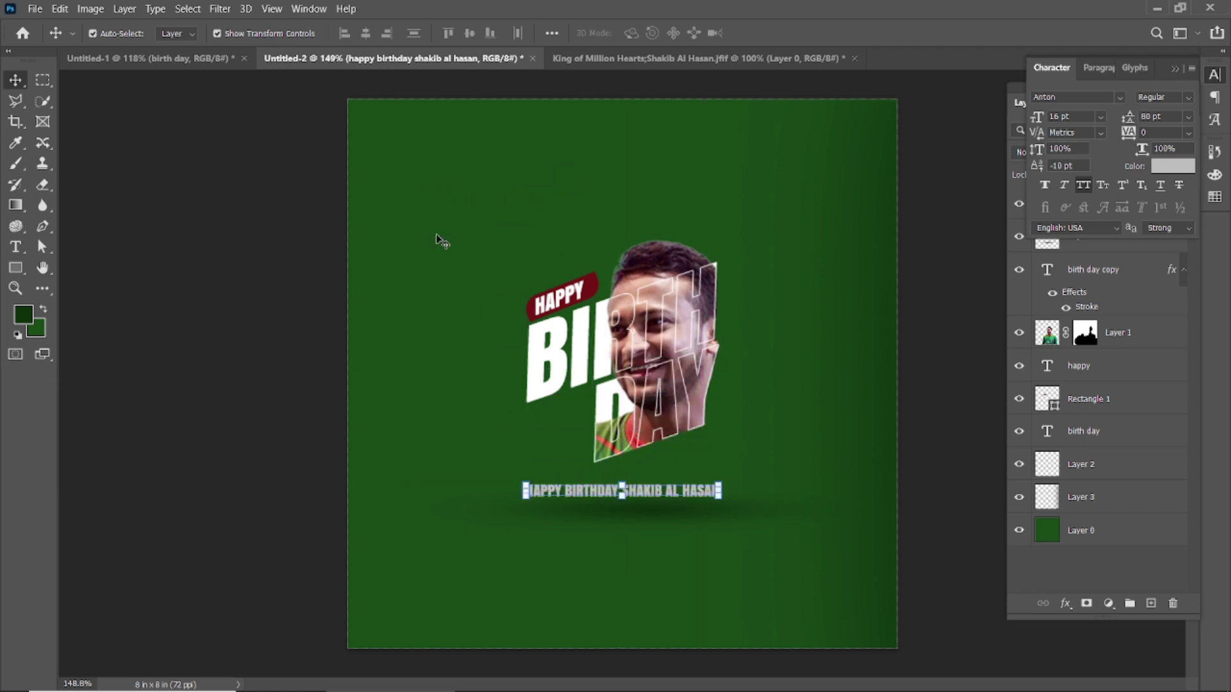
Change the font of the whole greeting line to Arial Narrow
double_click(569, 495)
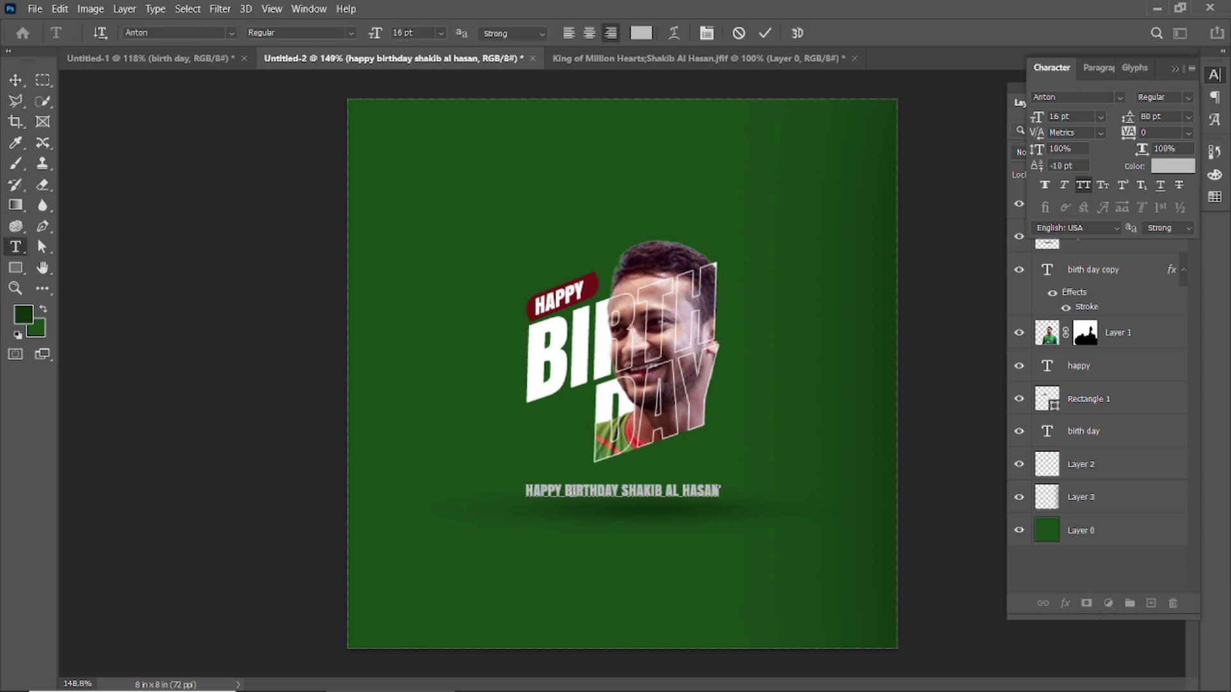
double_click(582, 489)
click(542, 492)
key(ctrl+a)
click(231, 32)
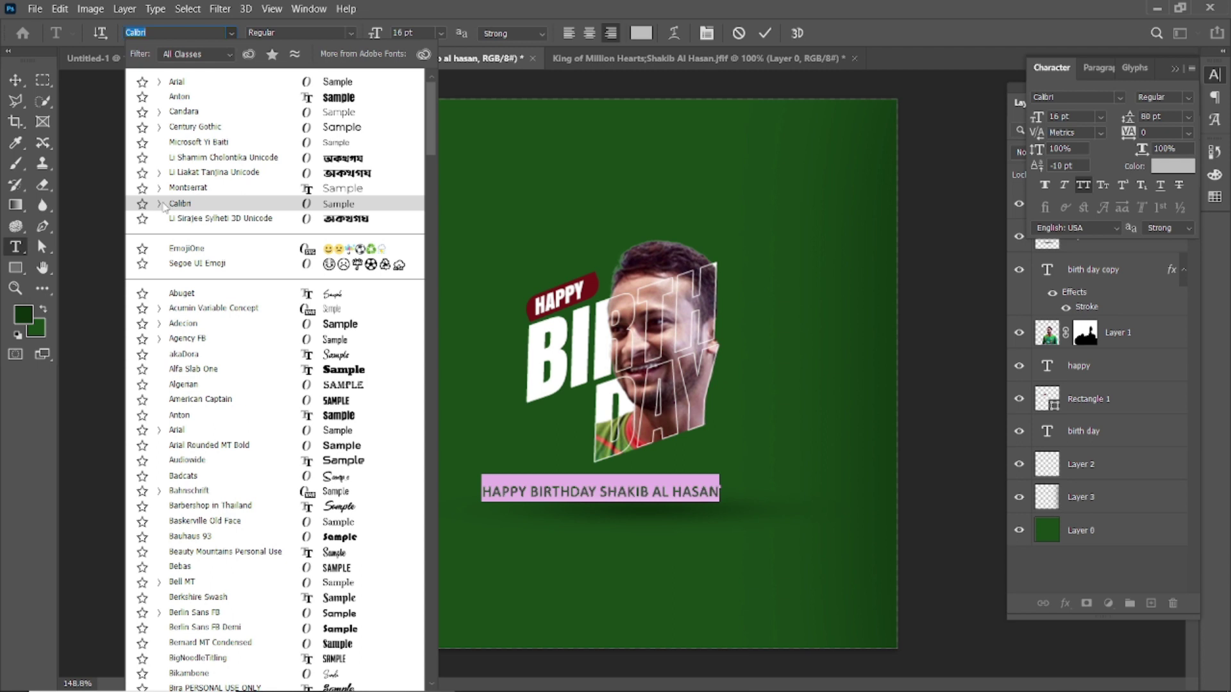
click(158, 204)
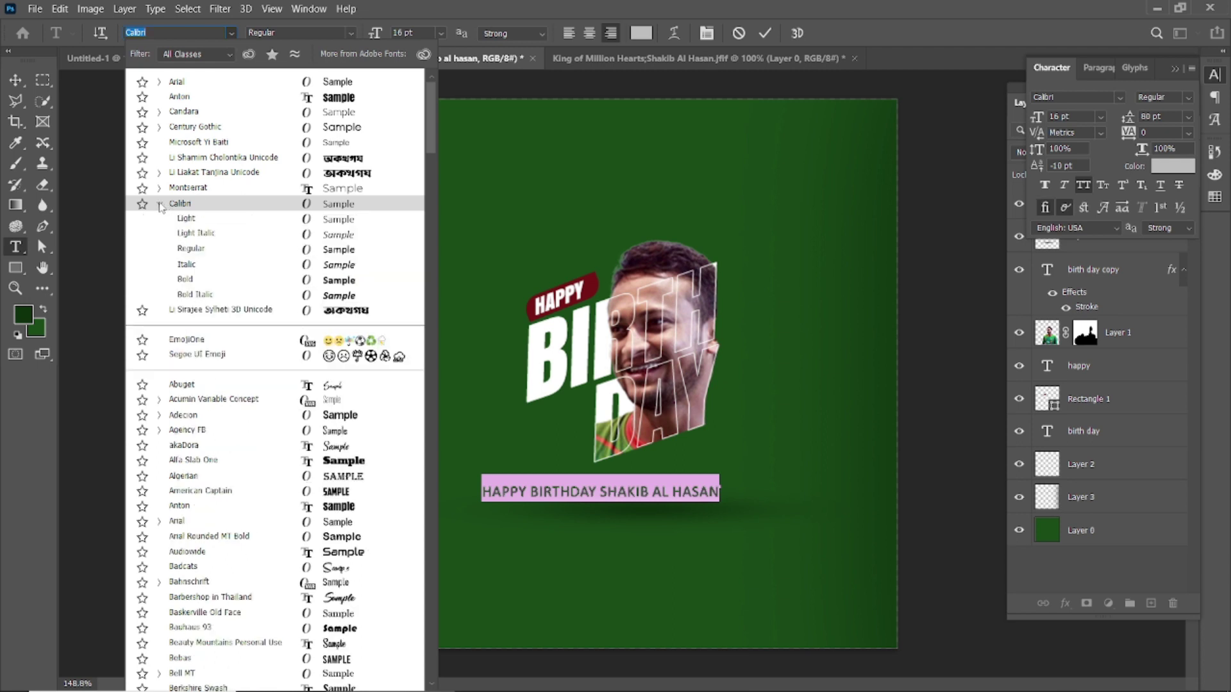
click(159, 204)
click(159, 82)
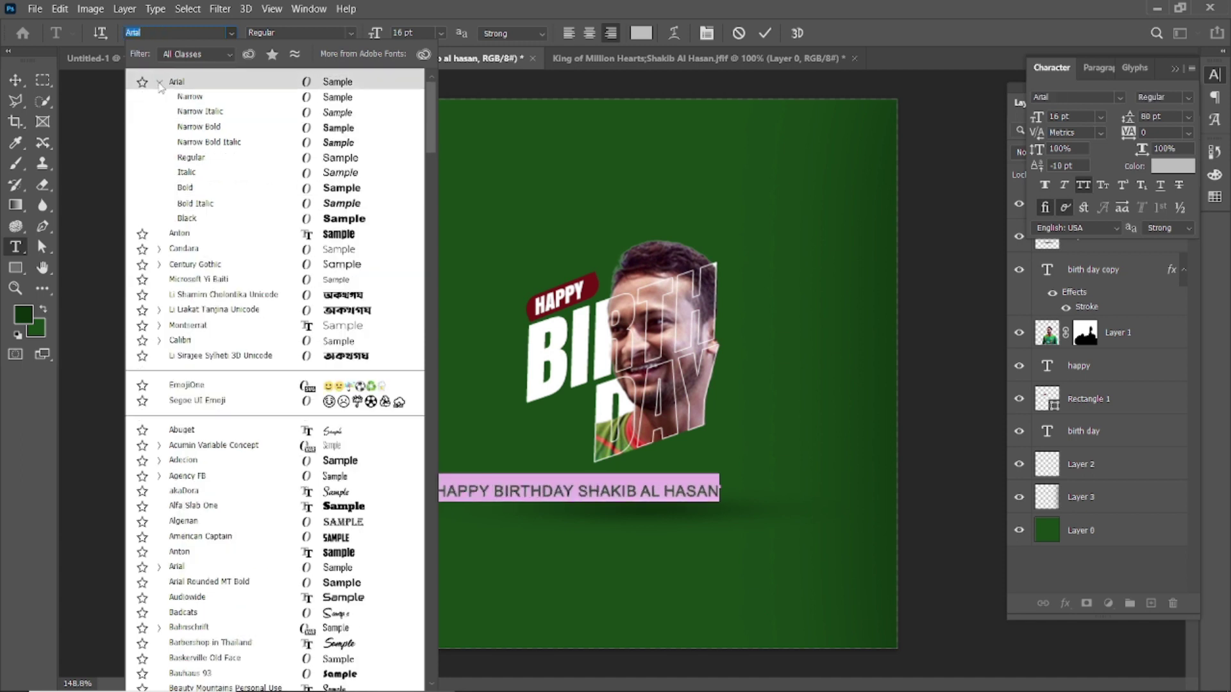
click(171, 97)
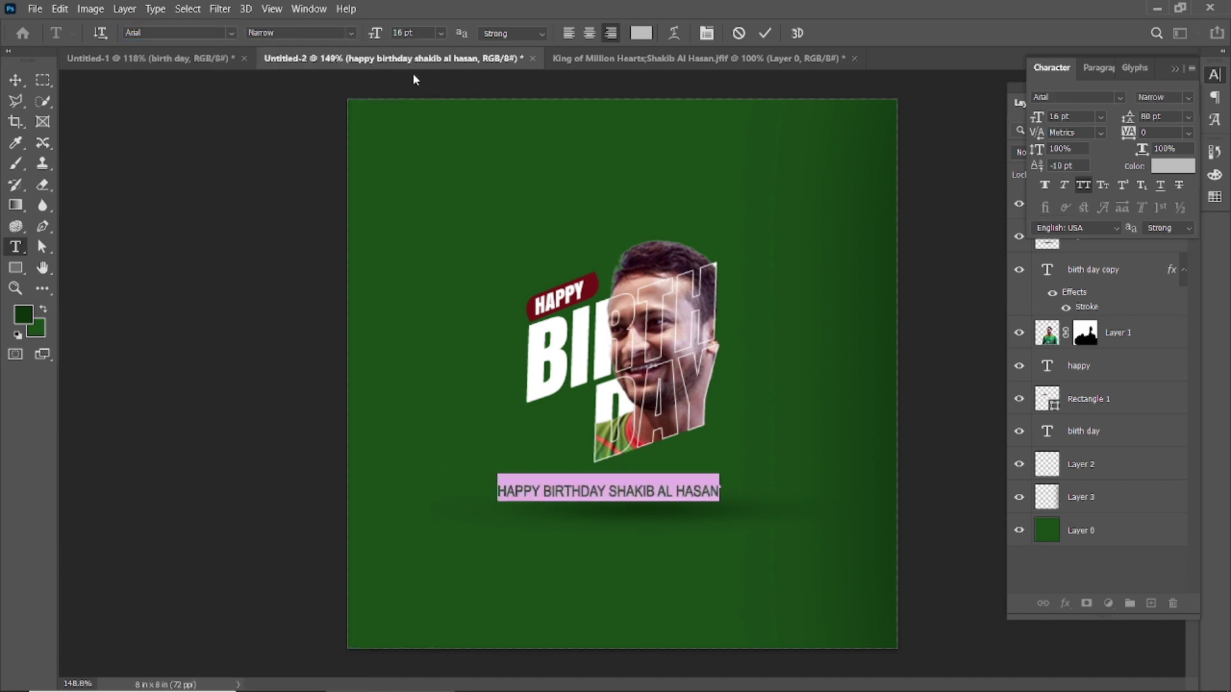
Reduce the greeting line to 8 pt and centre it between the DAY lettering and the ground shadow
drag(372, 35, 368, 39)
click(765, 33)
key(v)
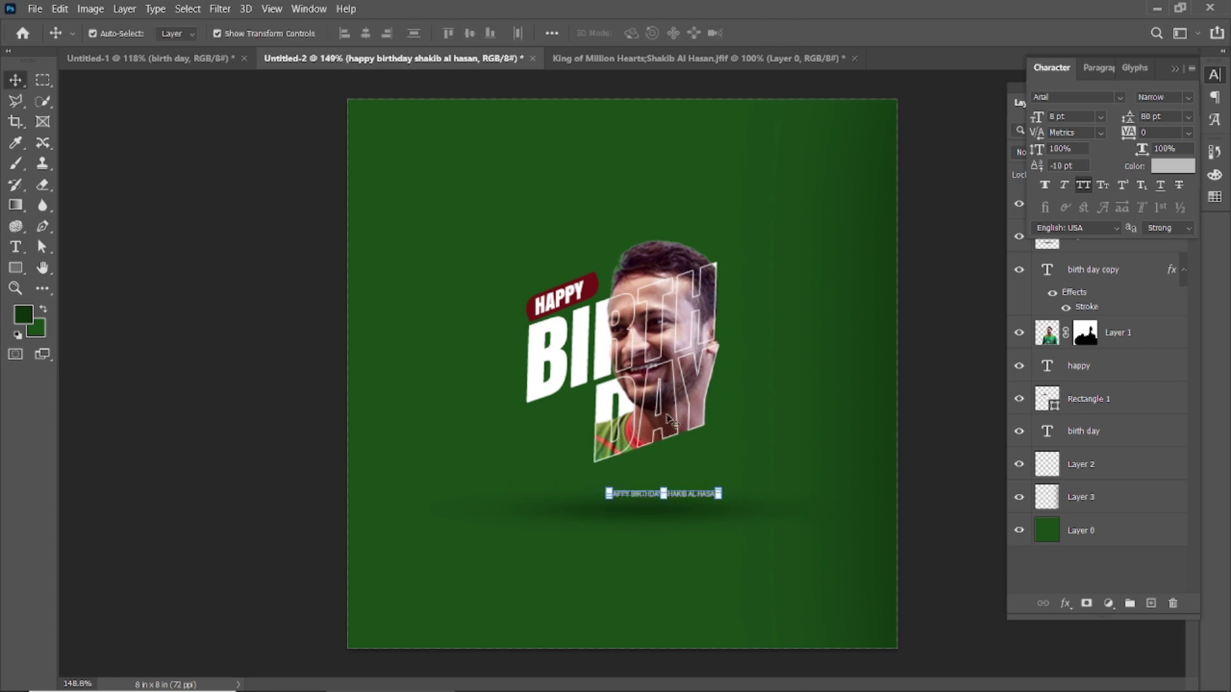
drag(641, 495, 612, 480)
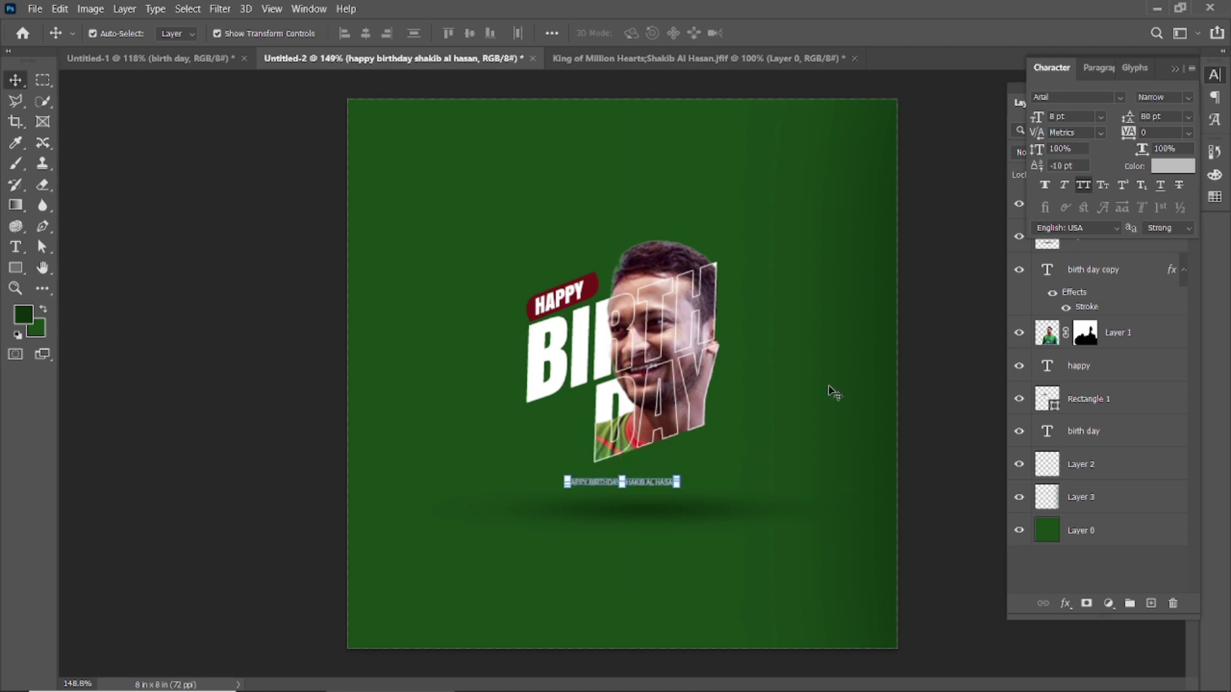
Set the greeting line's letter tracking to 860 and recentre it beneath the lettering
double_click(591, 486)
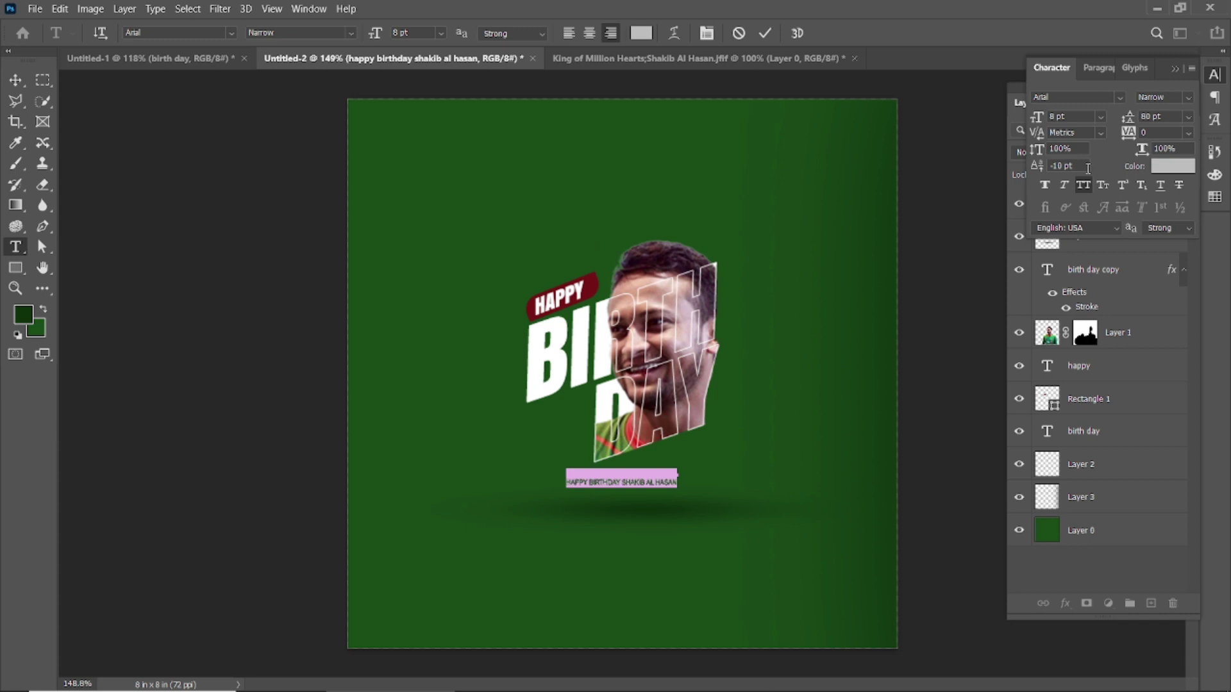
drag(1130, 137, 1161, 137)
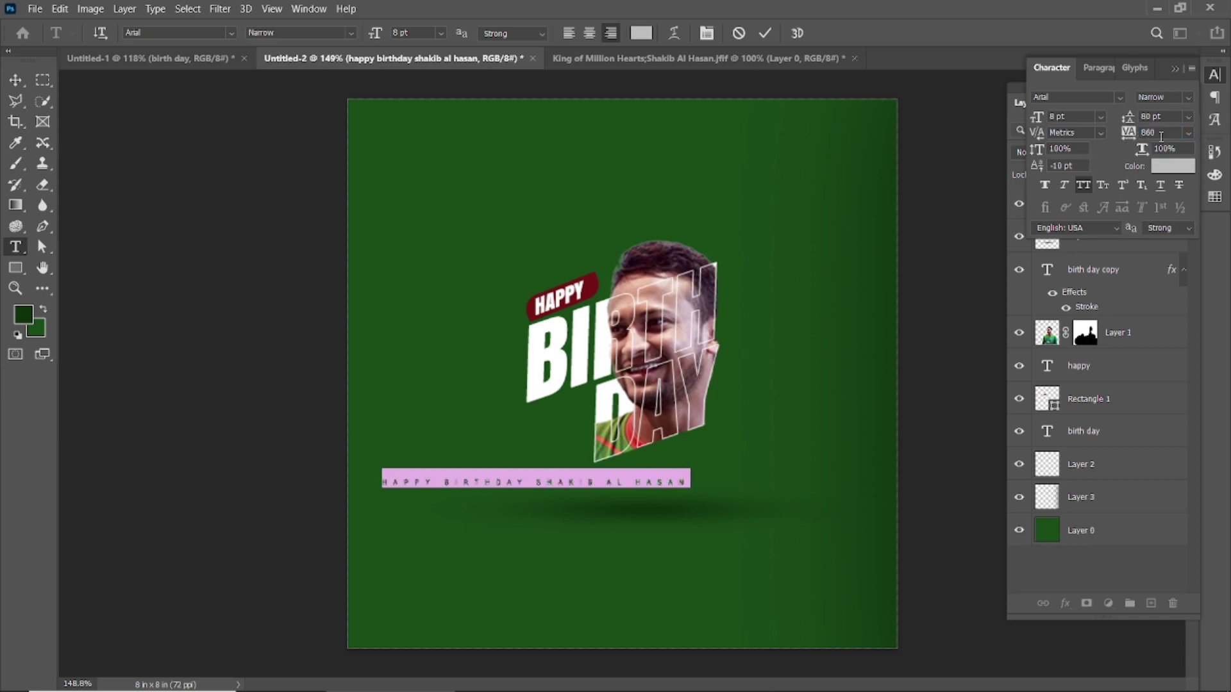
click(765, 33)
click(957, 254)
drag(576, 484, 668, 486)
click(934, 368)
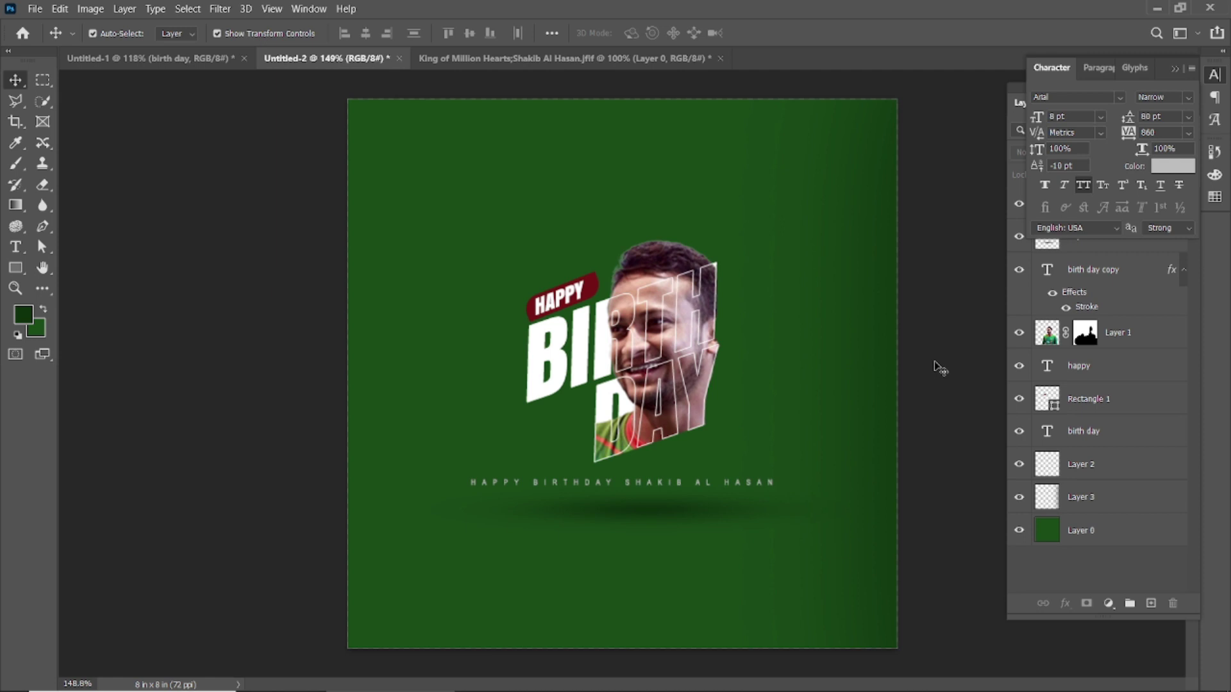
Add a new layer and paint soft dark green shading around the canvas edges with a 400 px brush
scroll(933, 368, down, 2)
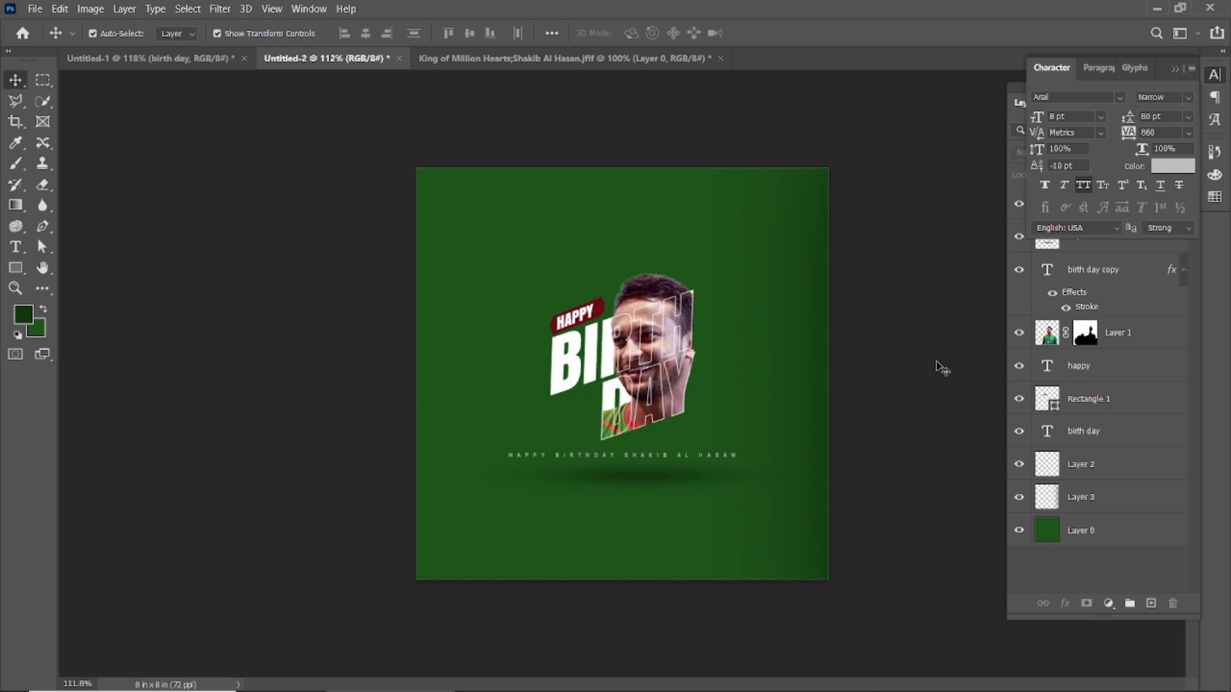
click(1151, 605)
click(15, 162)
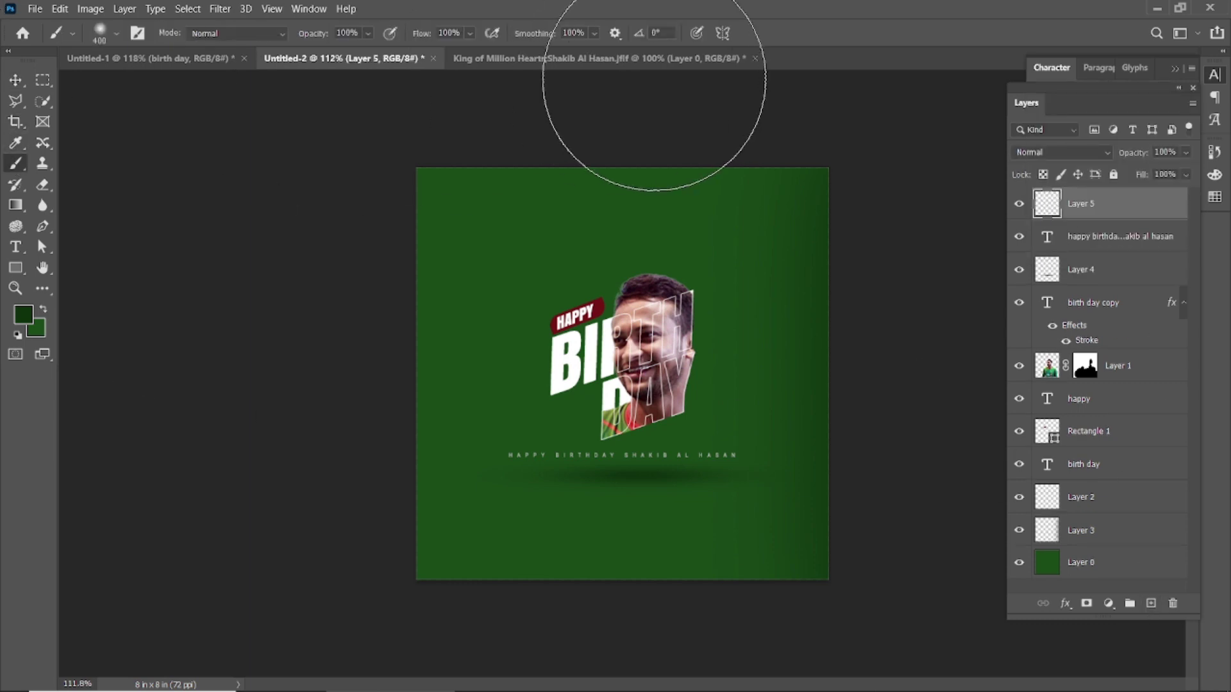
scroll(706, 148, down, 1)
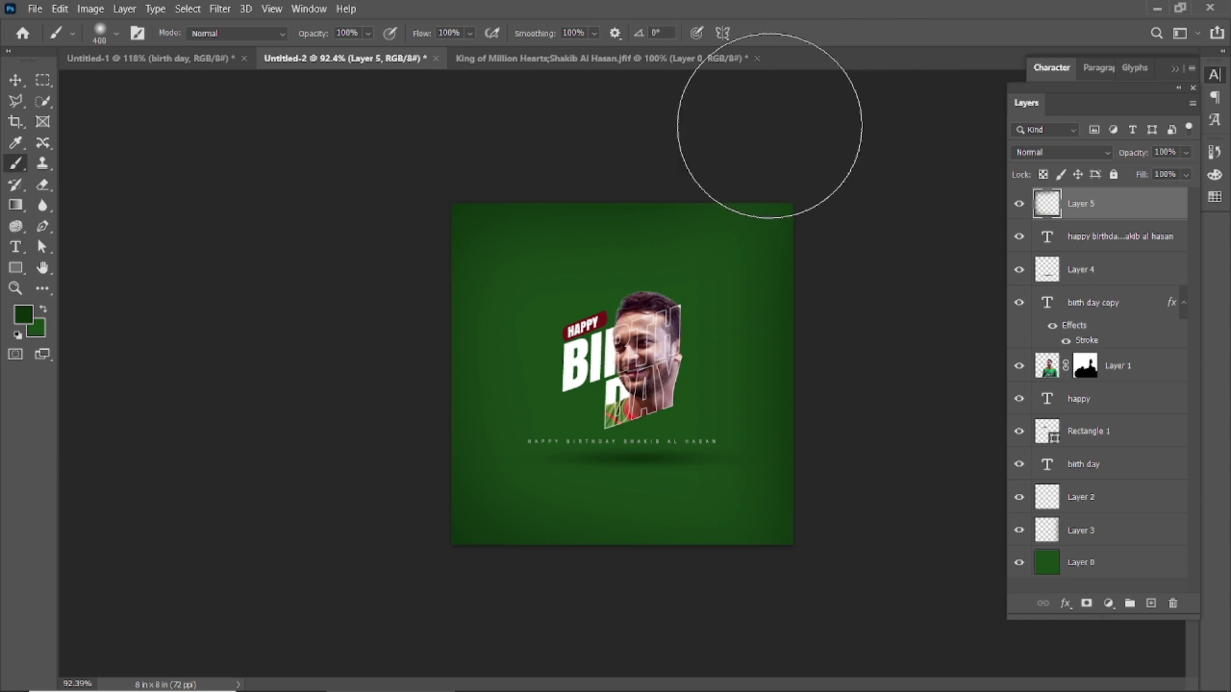
Add another layer, try a 200 px brush dab and undo it, and set the layer to 78% opacity and 51% fill
click(1151, 603)
key(bracketleft)
key(bracketleft)
click(550, 269)
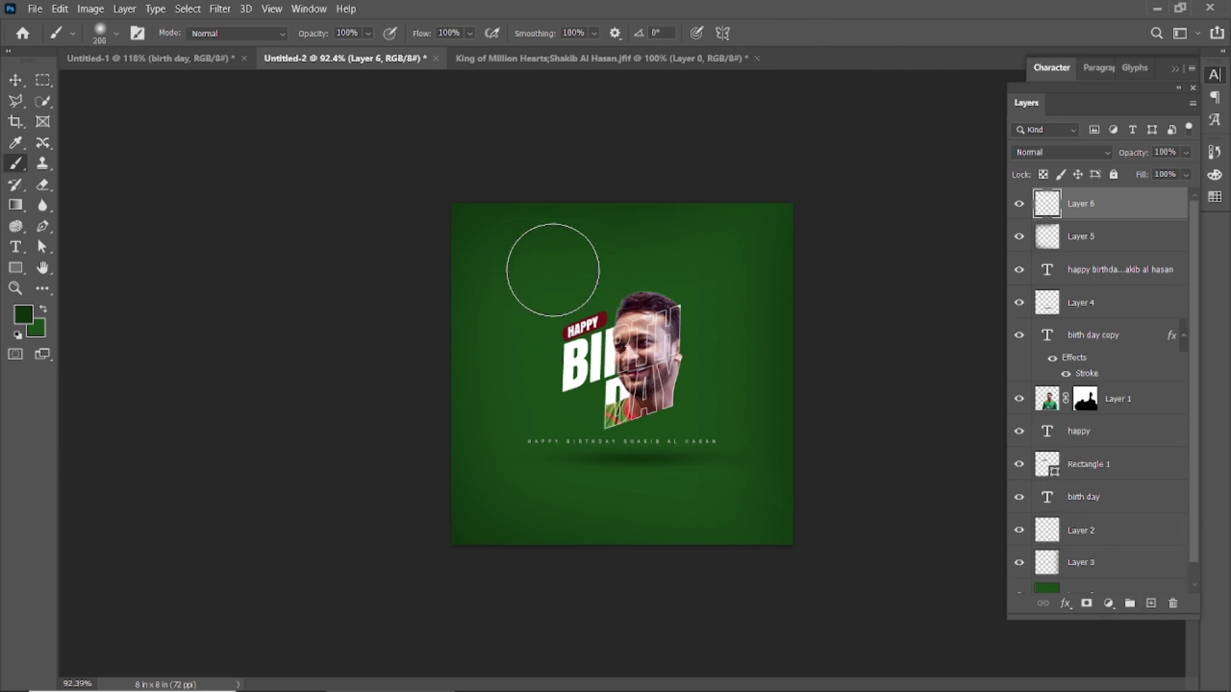
key(ctrl+z)
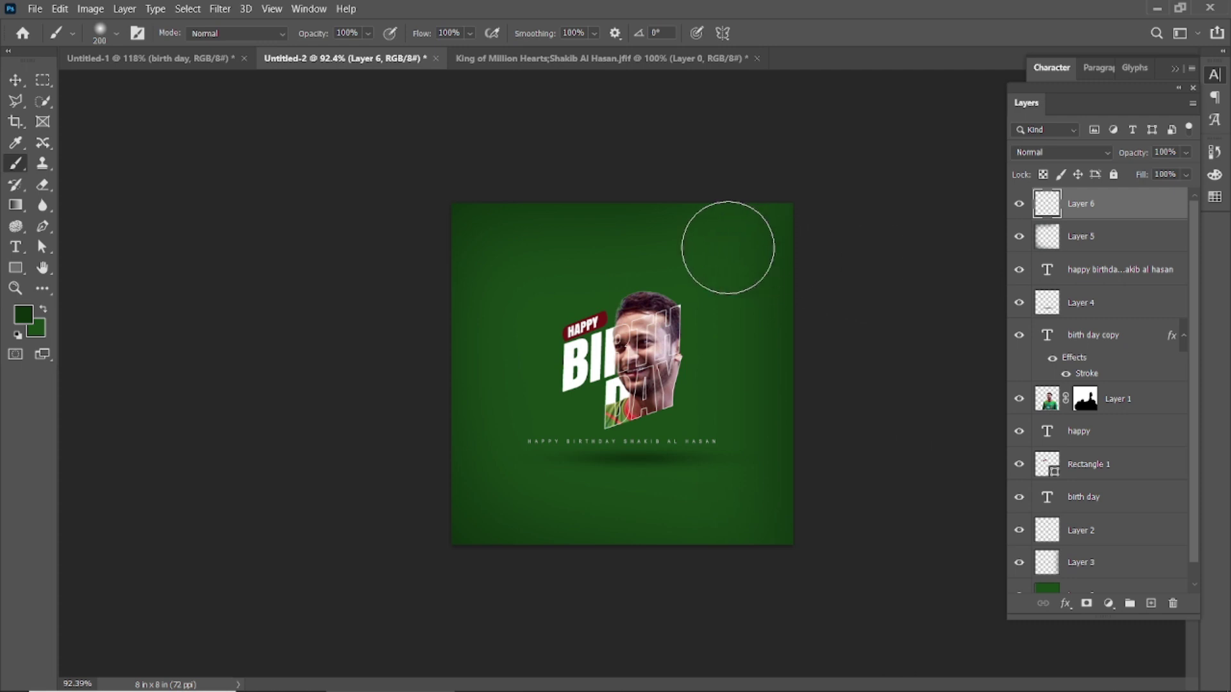
drag(1133, 154, 1128, 178)
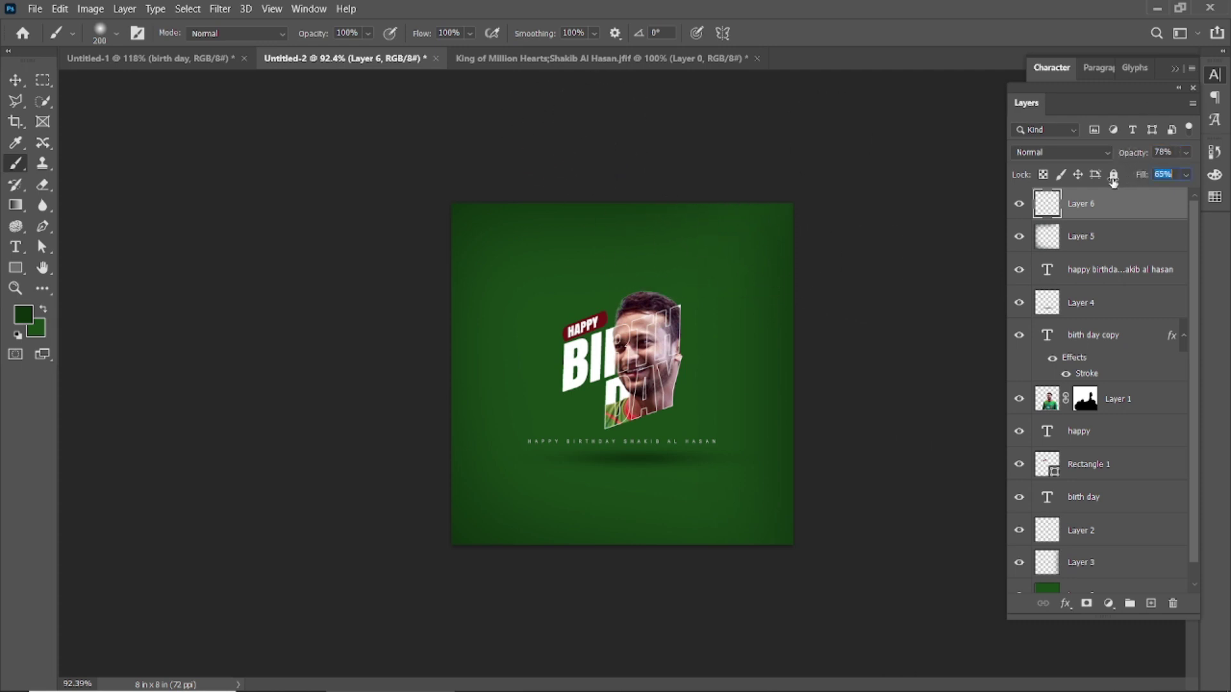
Replace a trial brush stroke with a soft dark green sweep across the lettering and hair, and lower the layer's fill to 31%
drag(625, 289, 590, 353)
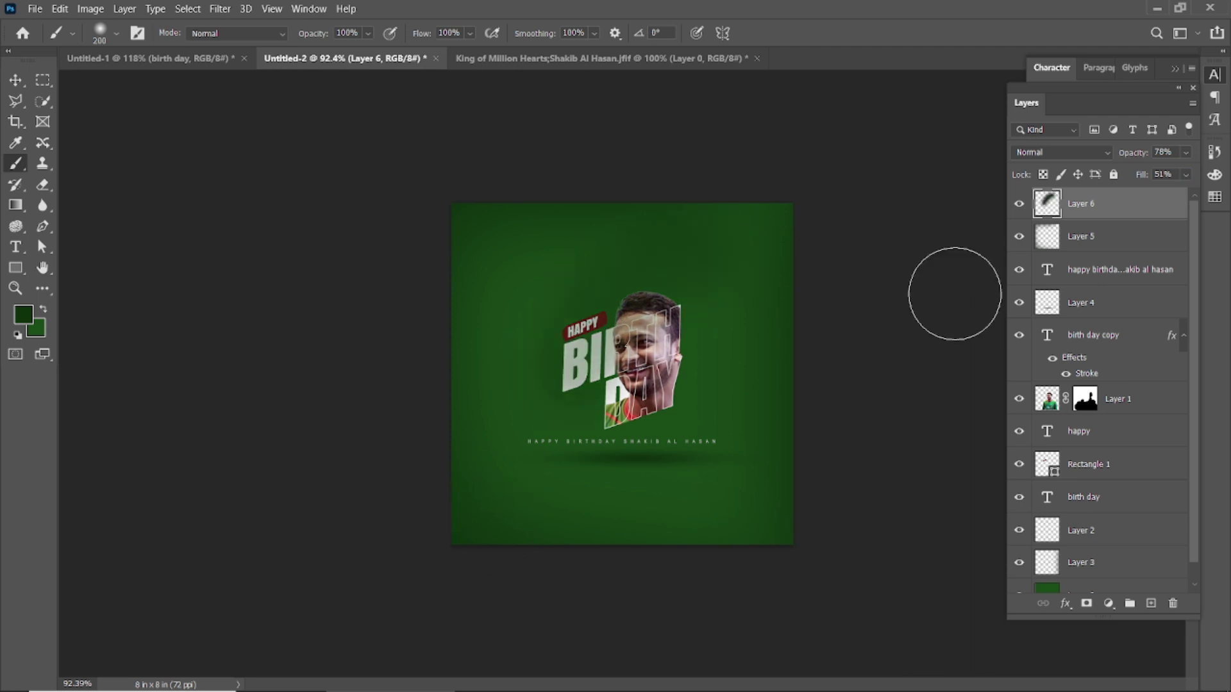
key(ctrl+z)
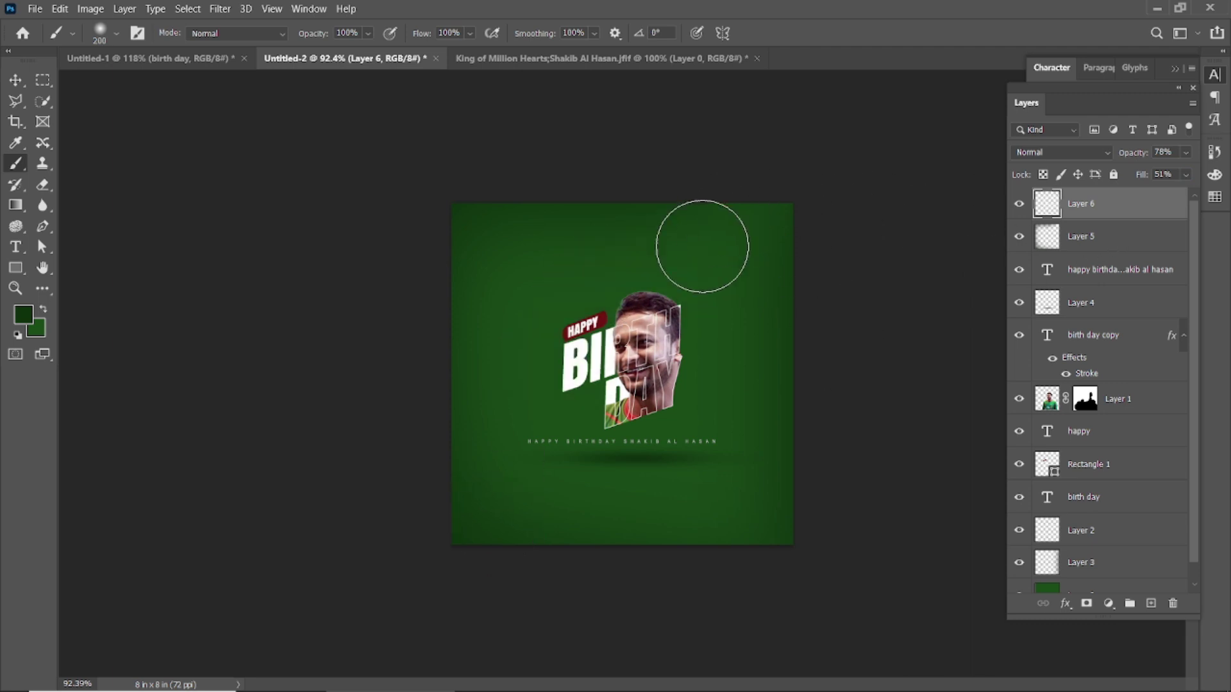
mouse_move(503, 358)
mouse_down()
mouse_move(573, 290)
mouse_move(820, 301)
mouse_up()
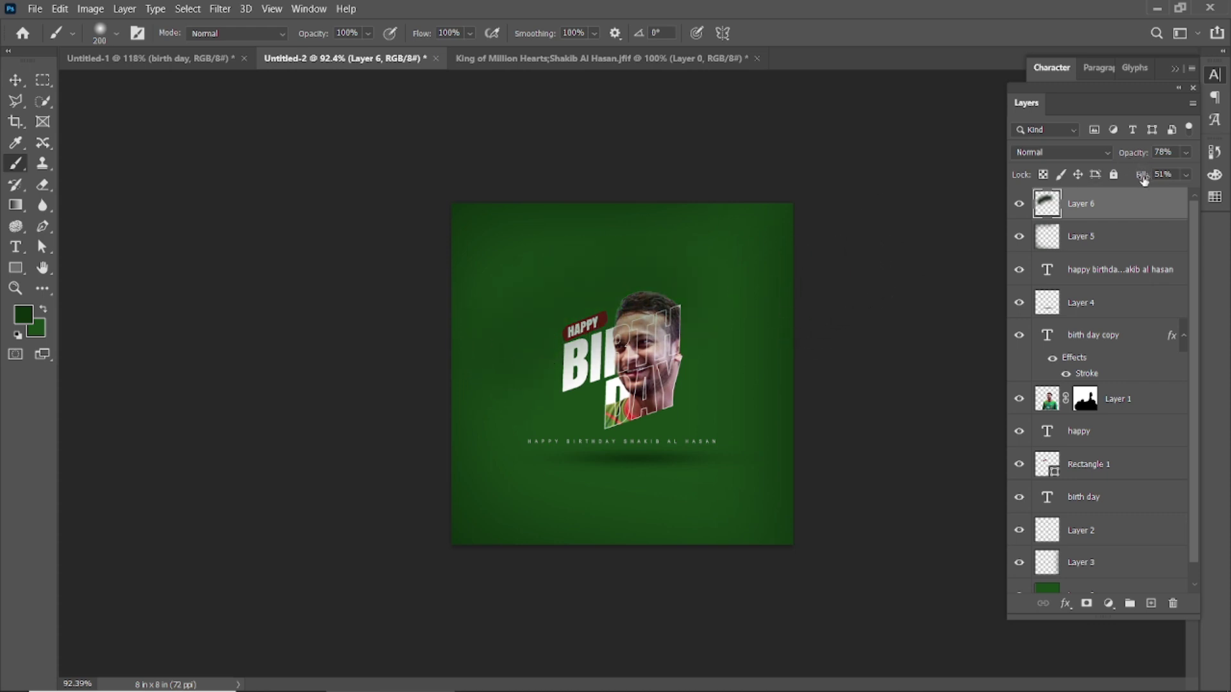
drag(1143, 179, 1128, 185)
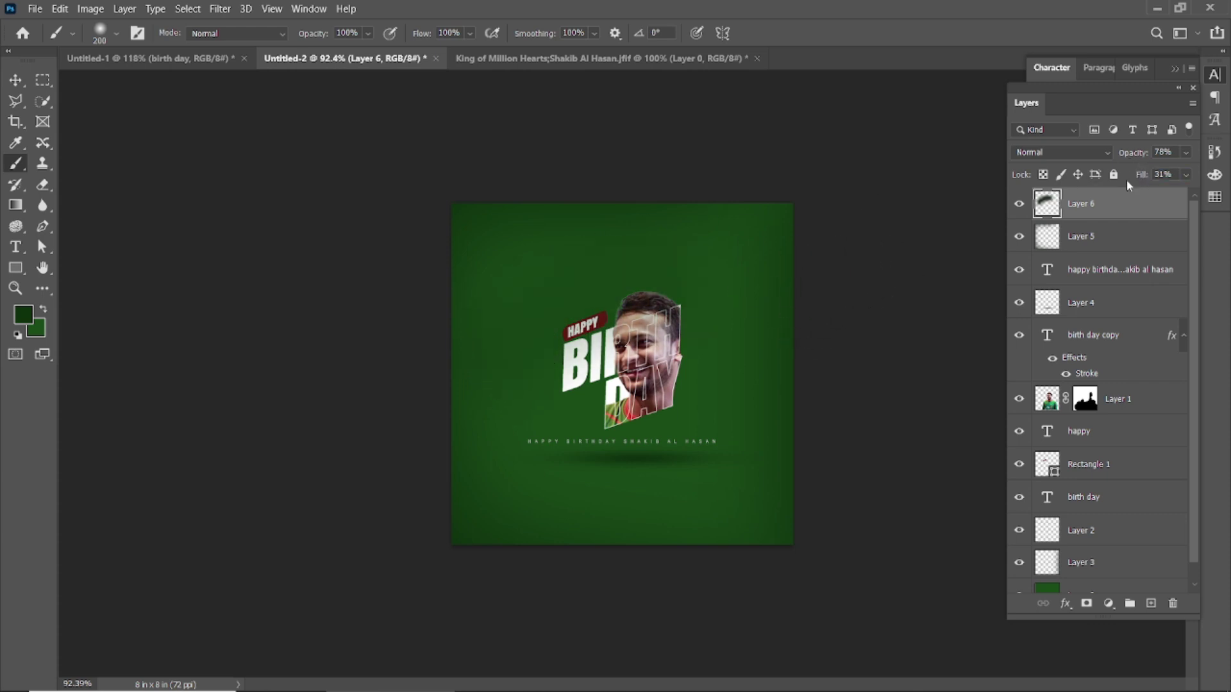
Compare the design with and without the new shading layer, and move that layer below the lettering, between Layer 2 and Layer 3
click(1018, 205)
click(1019, 205)
drag(1099, 549, 1099, 553)
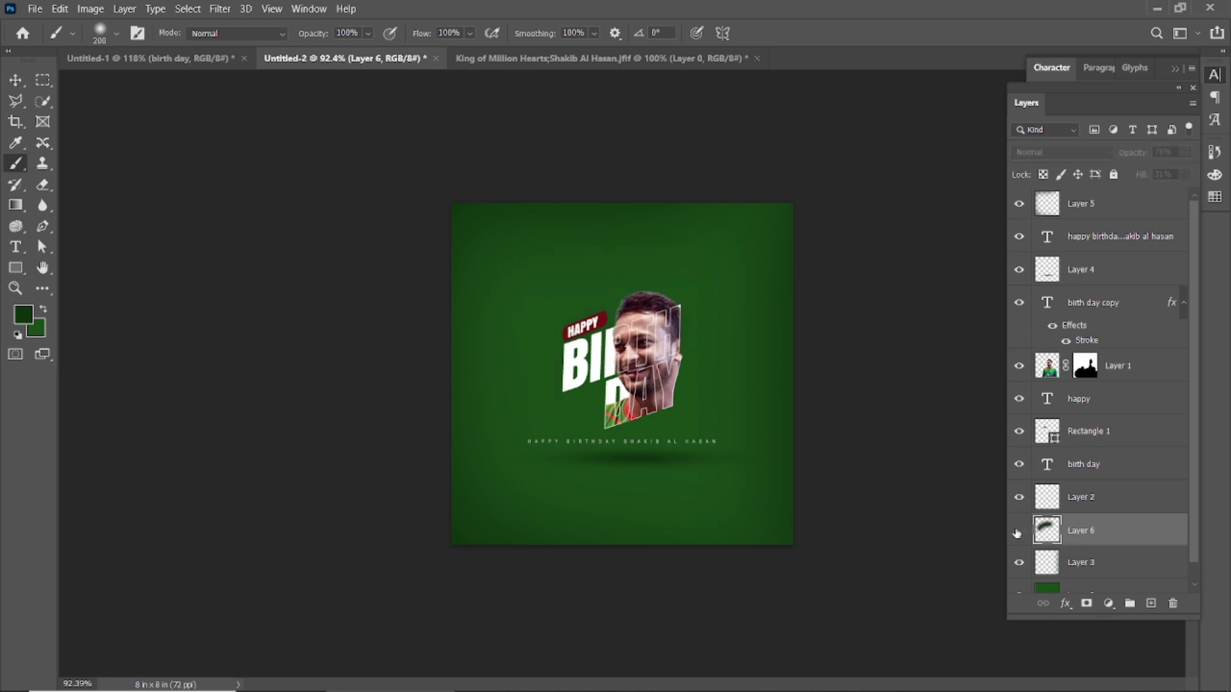
click(14, 85)
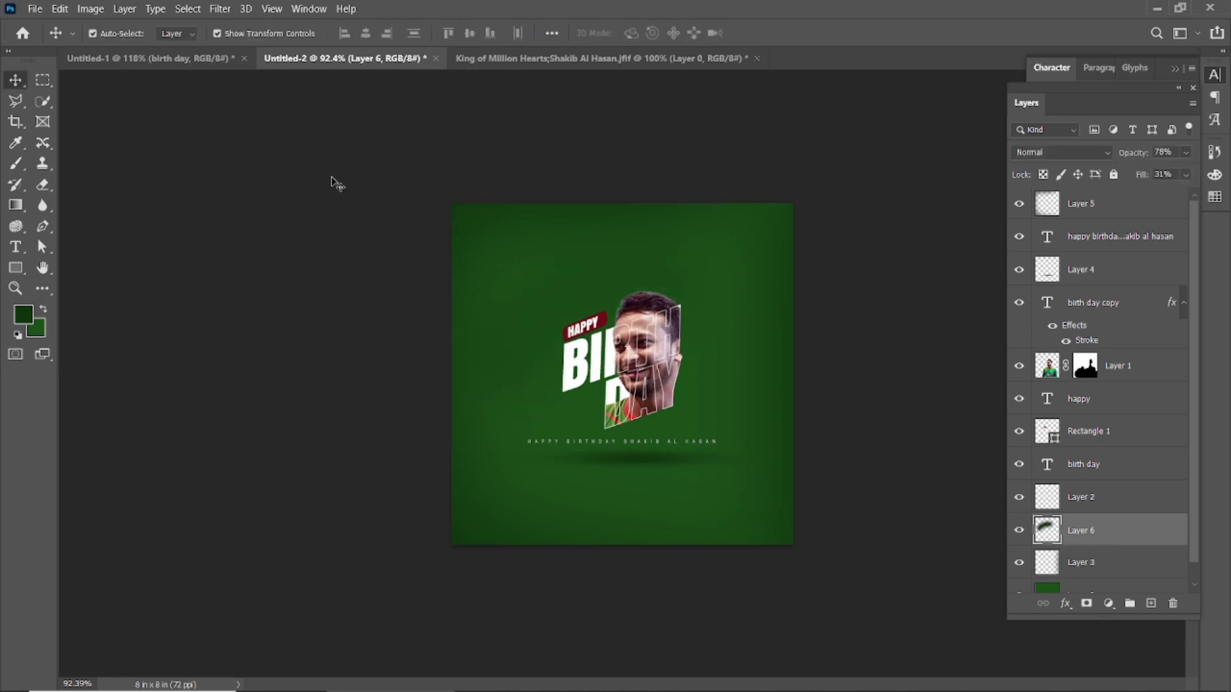
click(332, 184)
Add a new layer directly above the cricketer's photo layer and clip it to the photo
scroll(634, 340, up, 5)
scroll(620, 206, up, 3)
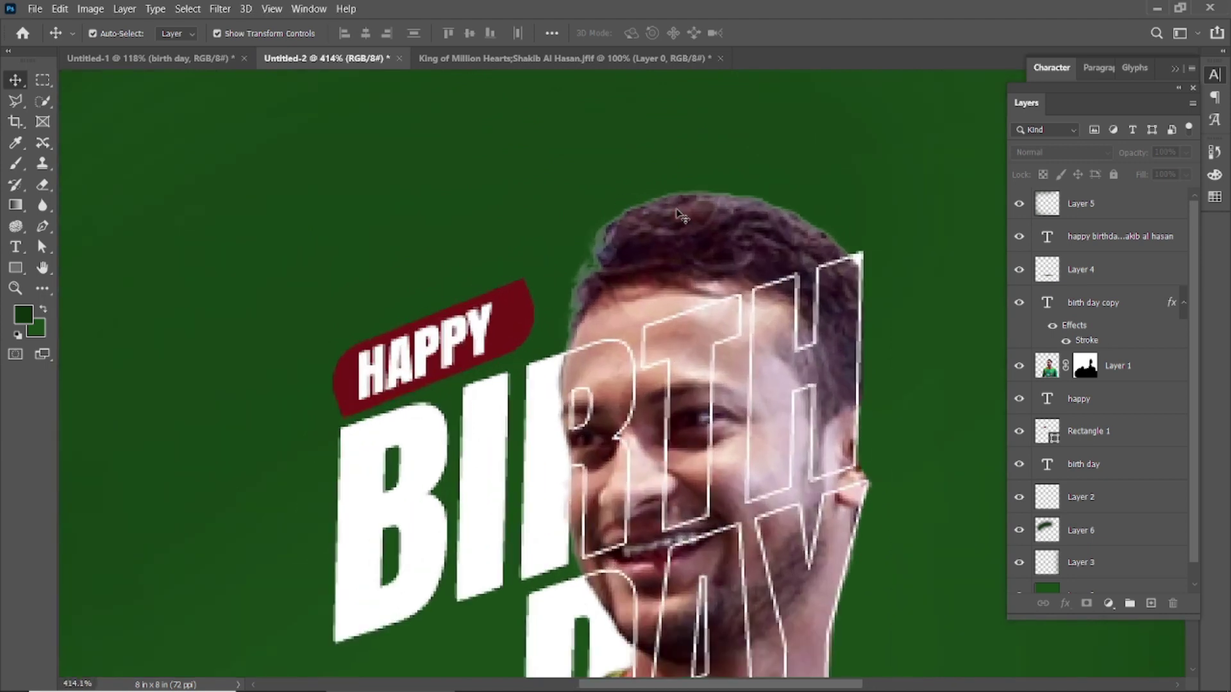
scroll(680, 222, down, 5)
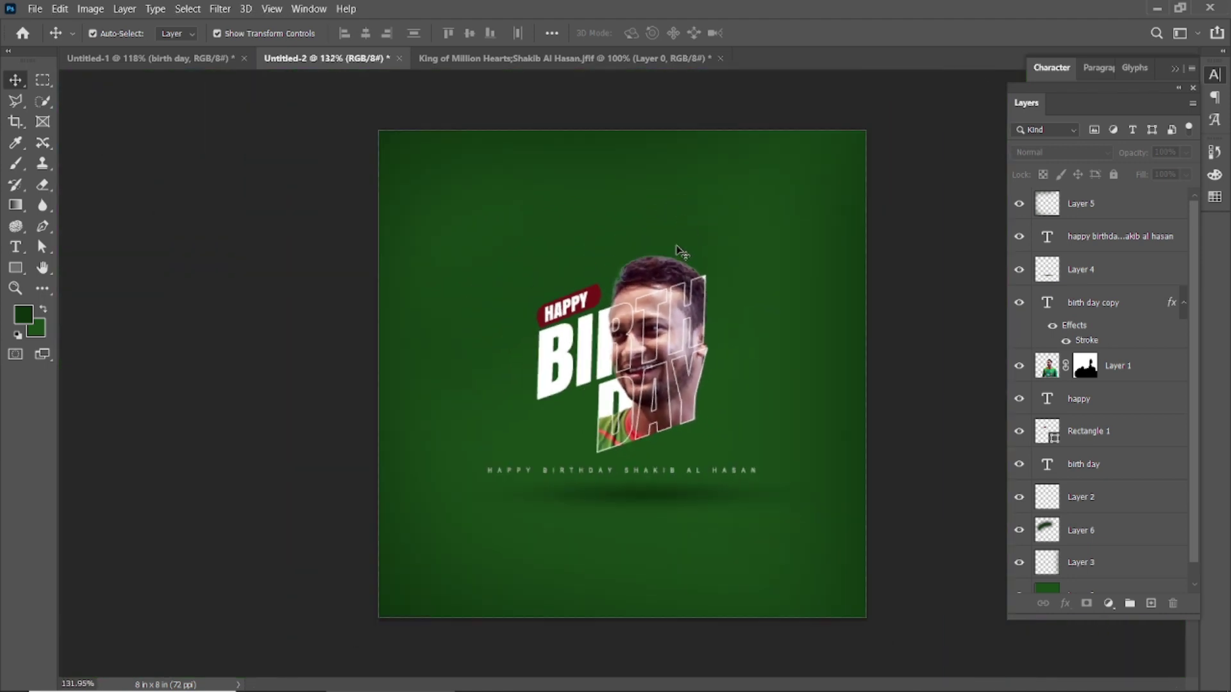
click(645, 276)
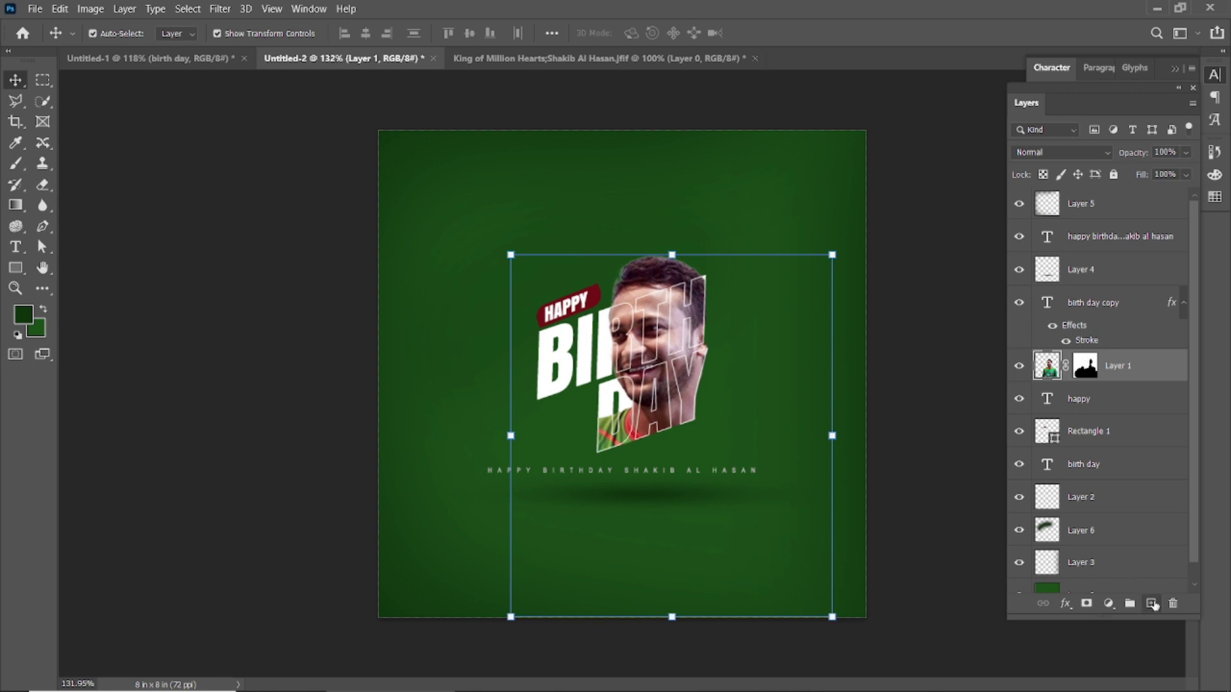
click(1152, 604)
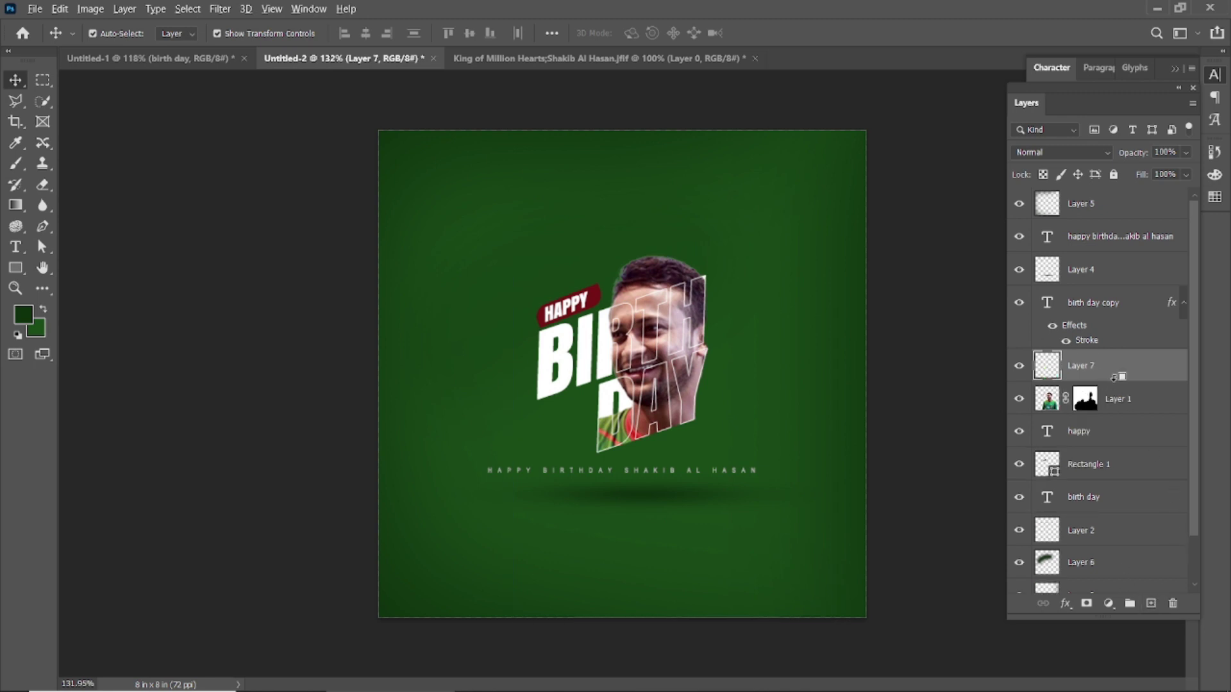
Set the foreground colour to the dark hair tone 220b1a sampled from the cricketer's hair
click(24, 314)
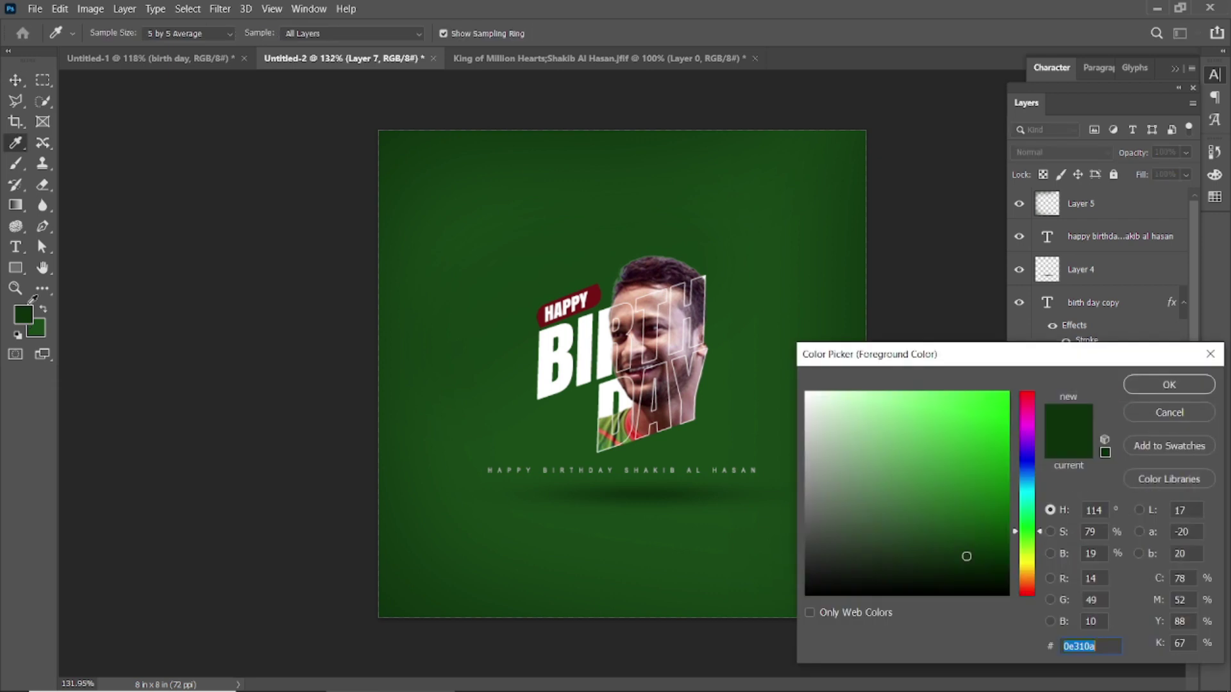
click(643, 258)
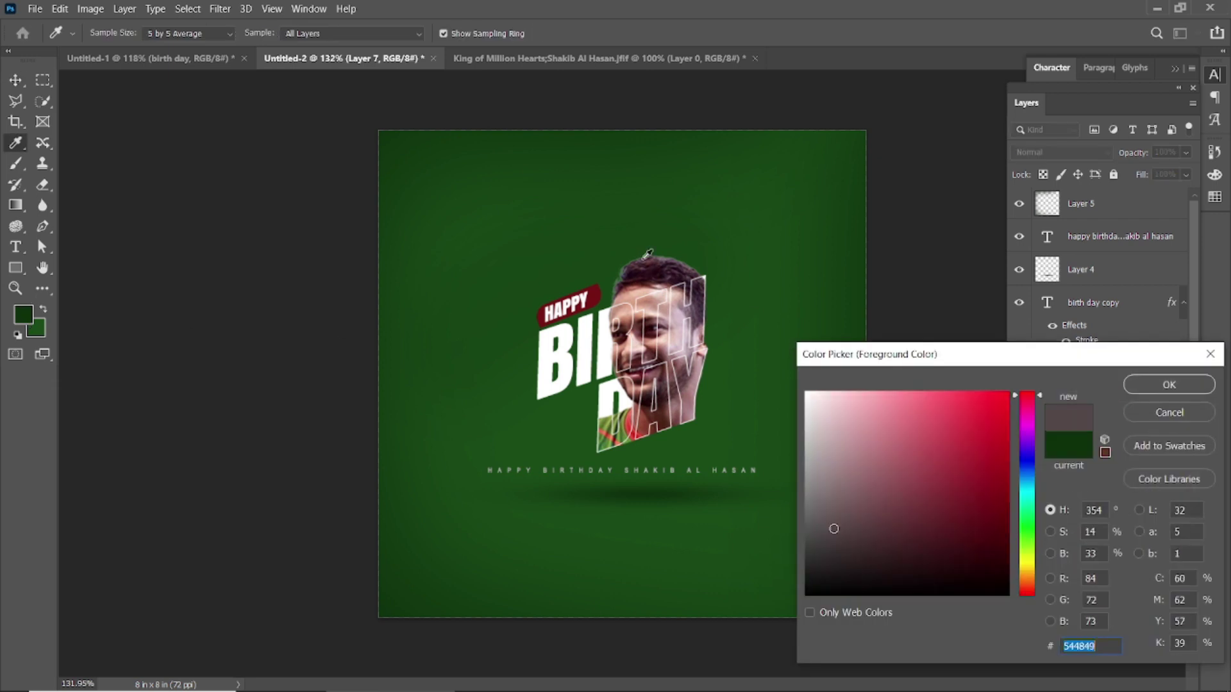
click(635, 268)
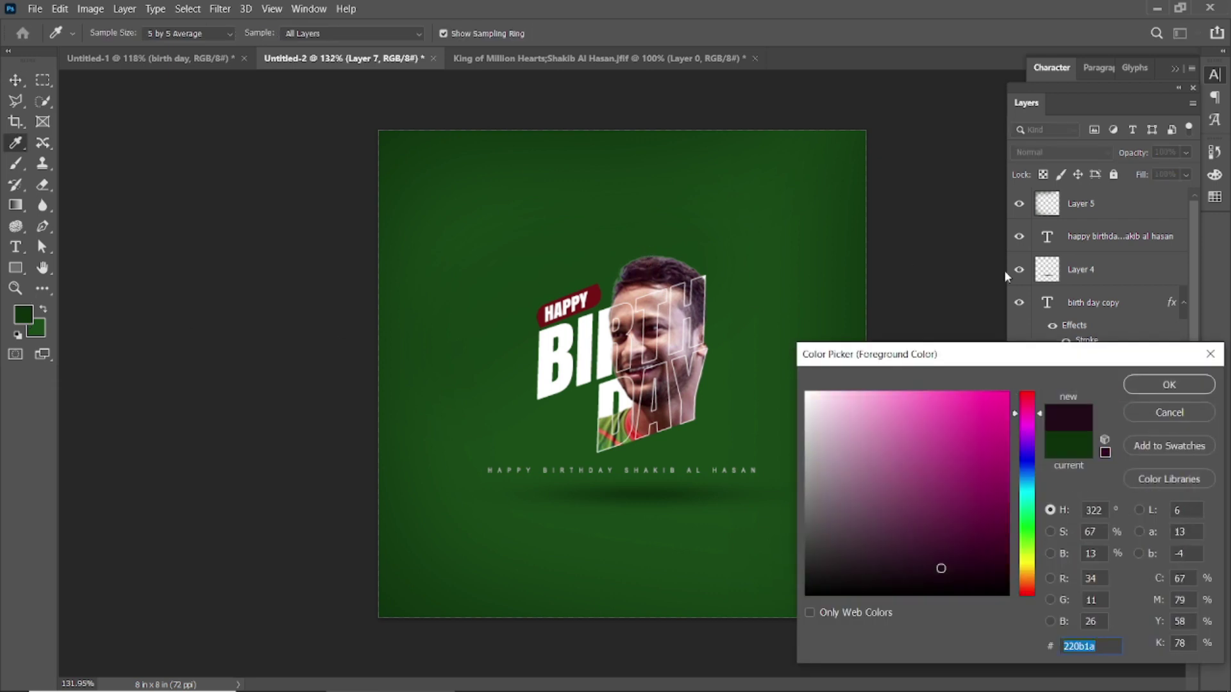
click(1148, 382)
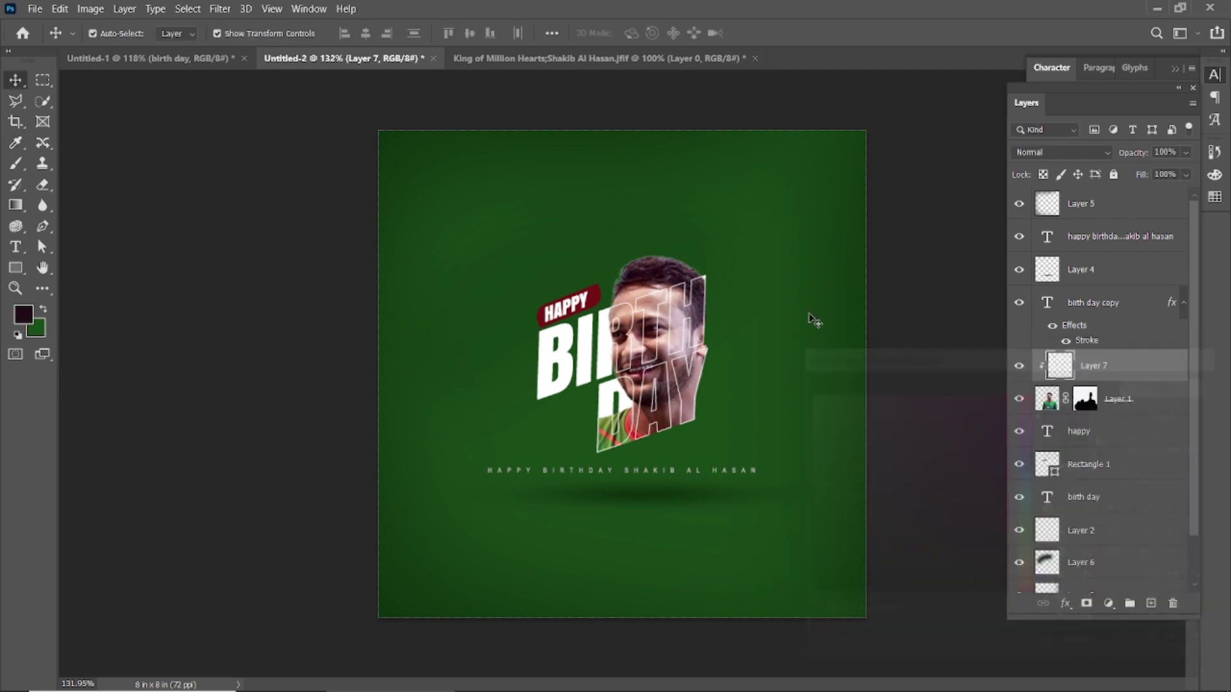
Darken the edge of the cricketer's hair on the clipped layer with a soft 60 px brush
click(15, 164)
scroll(640, 269, up, 5)
key(bracketleft)
key(bracketleft)
key(bracketleft)
key(bracketleft)
key(bracketleft)
key(bracketleft)
key(bracketleft)
key(bracketleft)
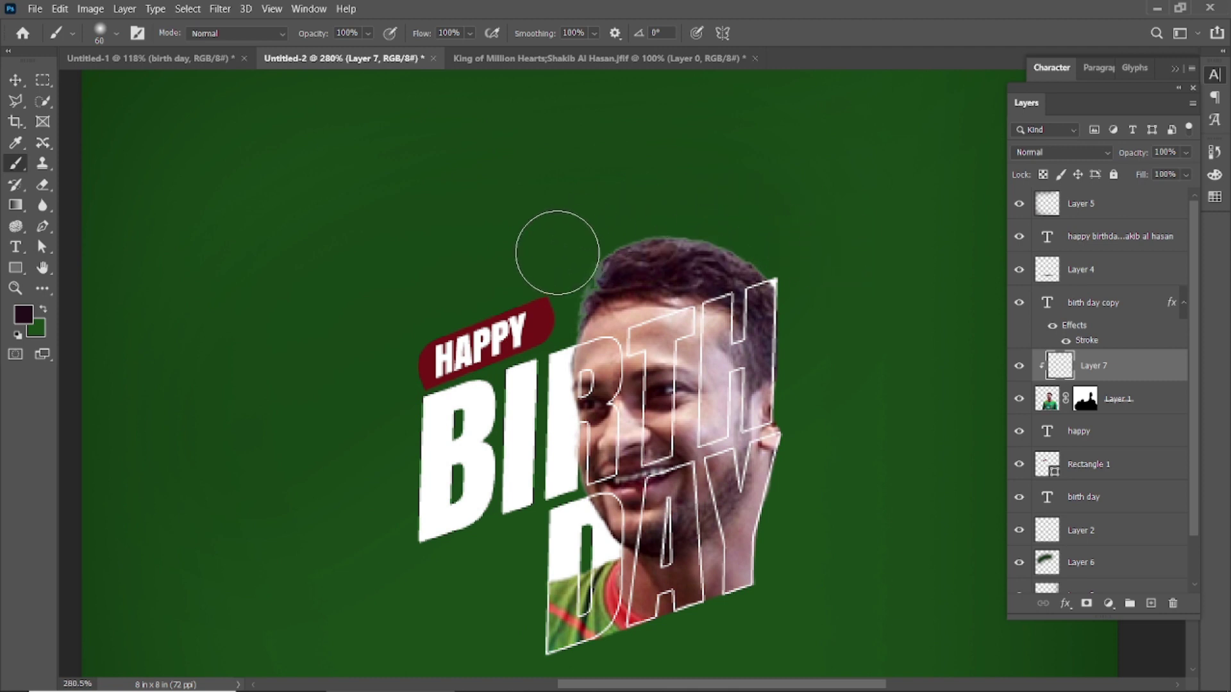
mouse_move(661, 193)
mouse_down()
mouse_move(694, 189)
mouse_move(760, 214)
mouse_move(814, 260)
mouse_move(814, 300)
mouse_up()
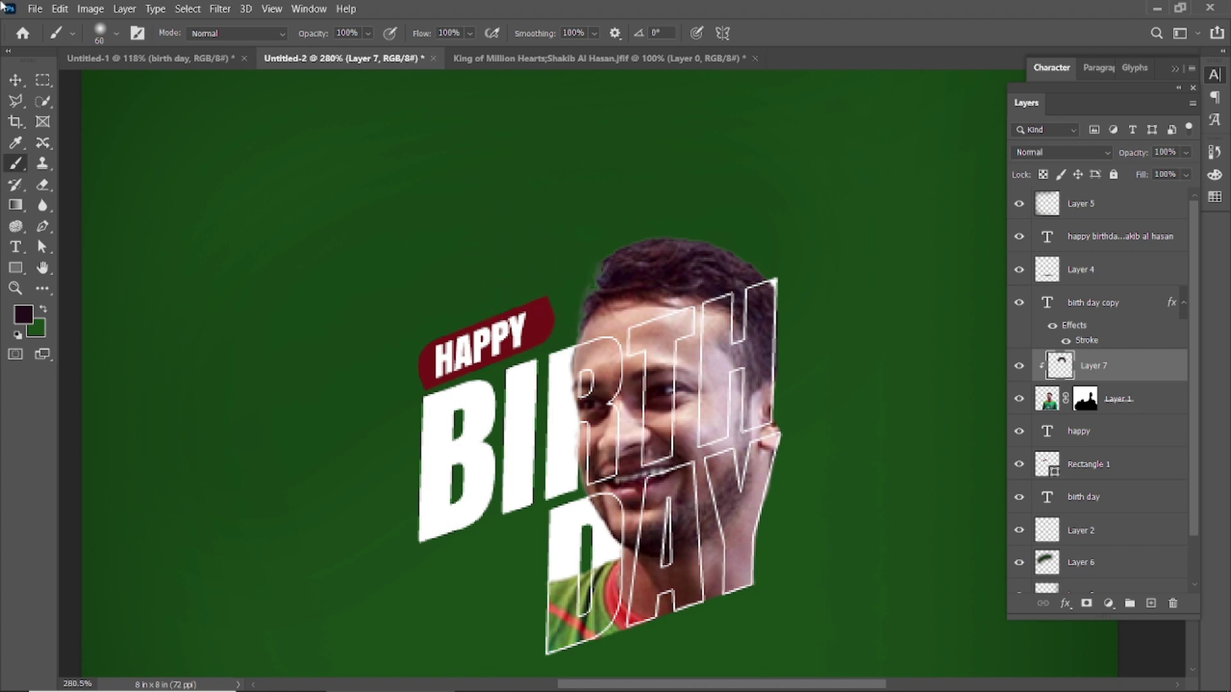
click(15, 80)
click(410, 173)
Deselect the layers, collapse the floating panels and examine the finished design enlarged in full-screen view
scroll(618, 218, down, 5)
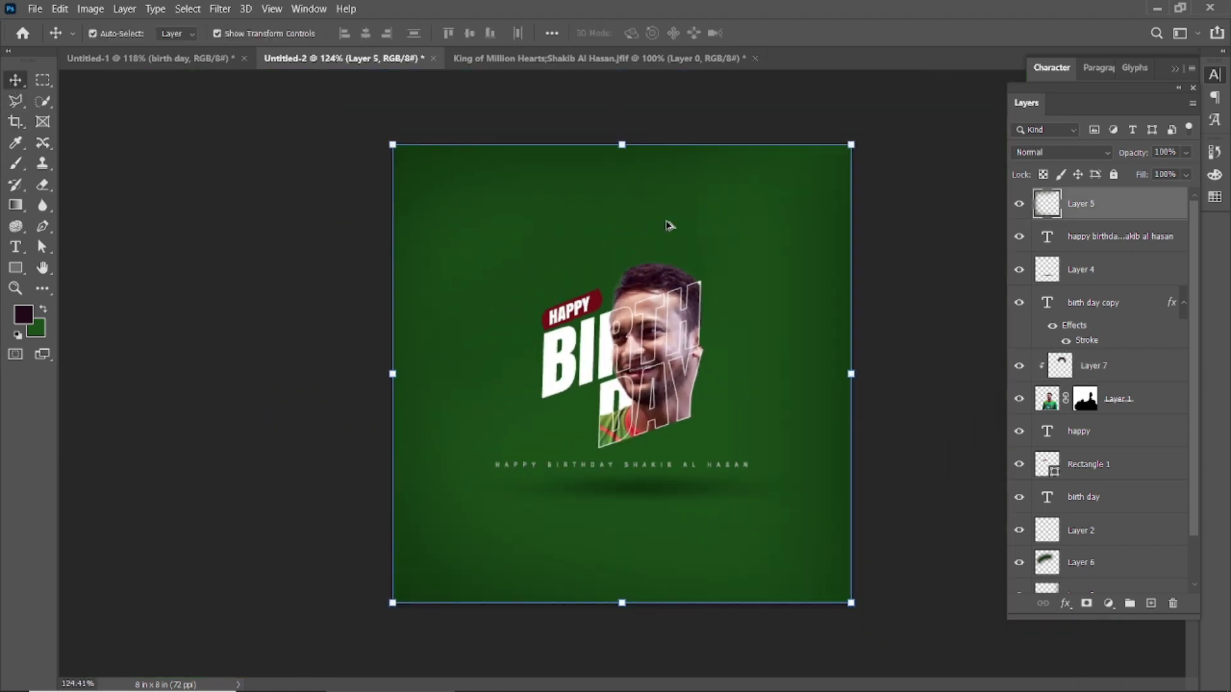
click(955, 228)
scroll(956, 228, up, 3)
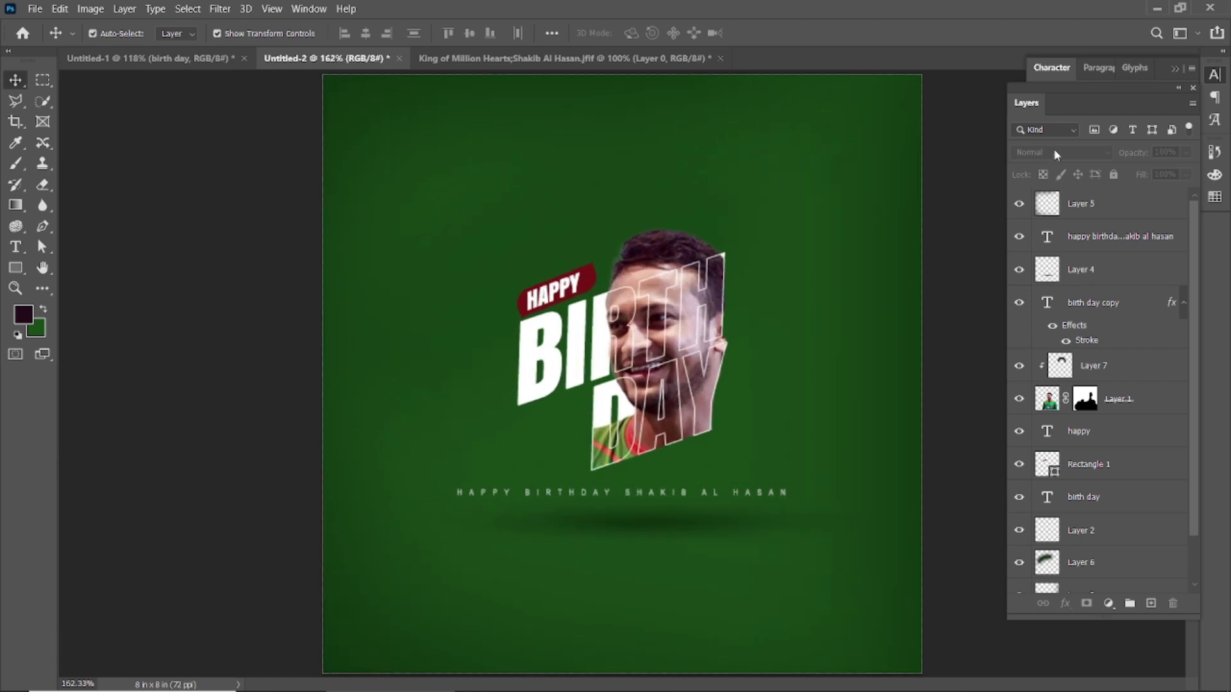
click(1180, 86)
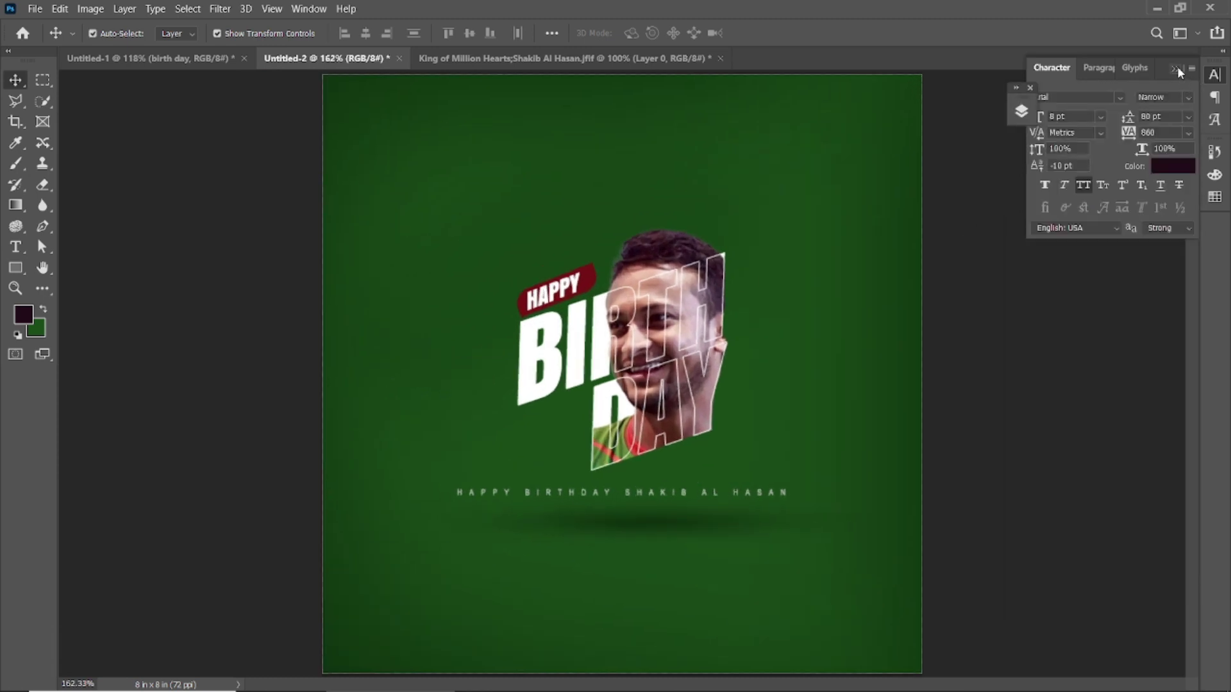
click(1177, 66)
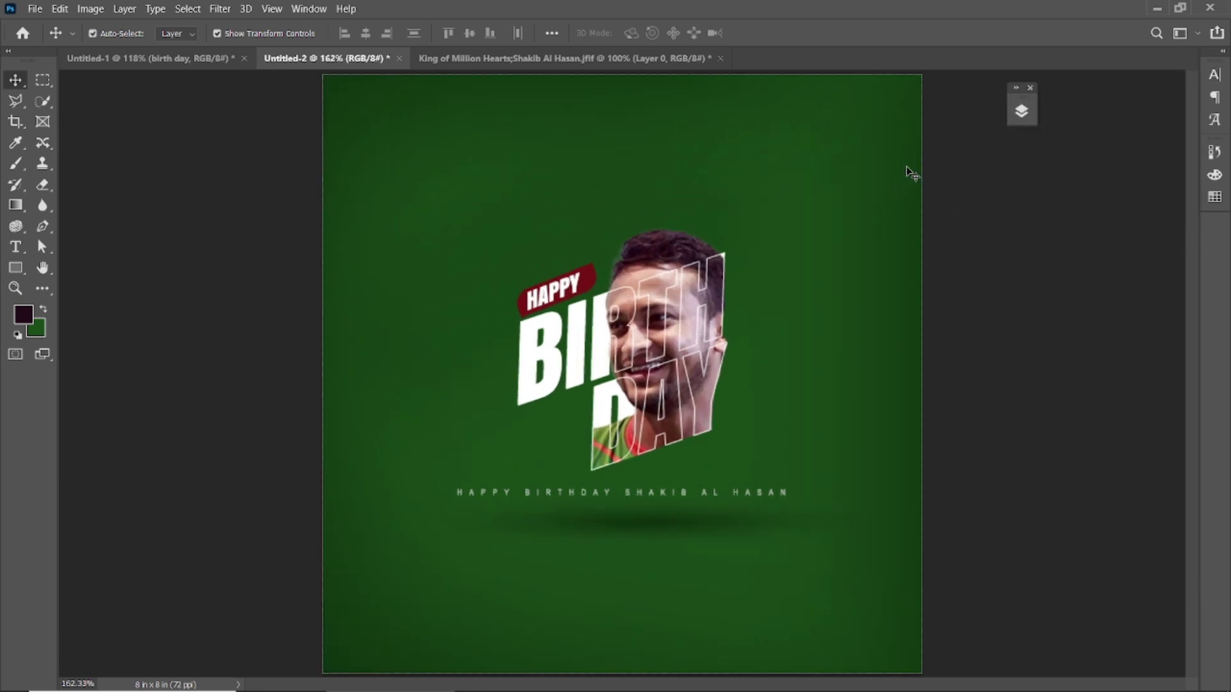
key(f)
key(f)
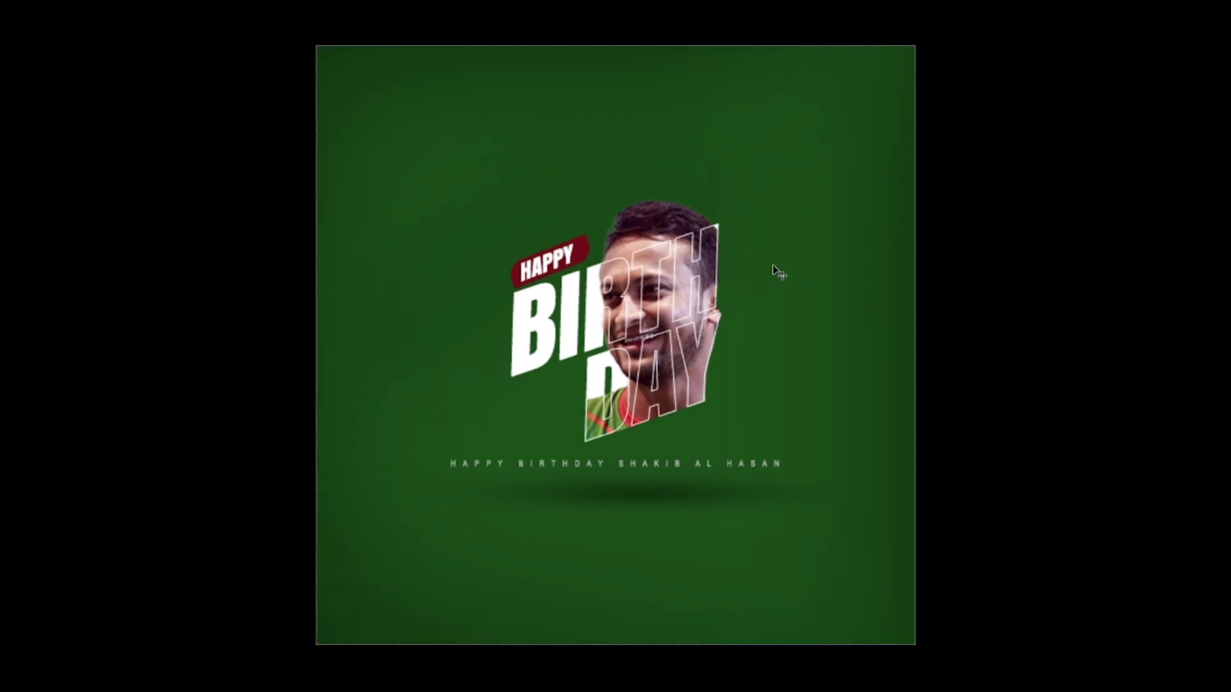
key(ctrl+plus)
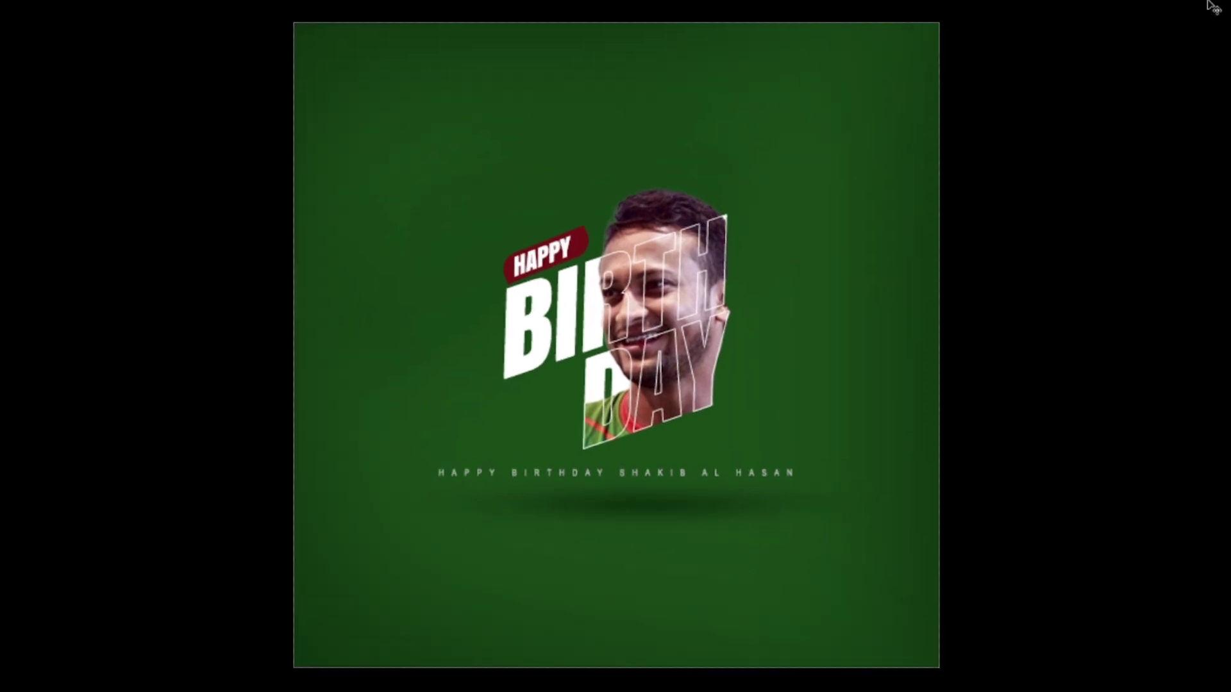